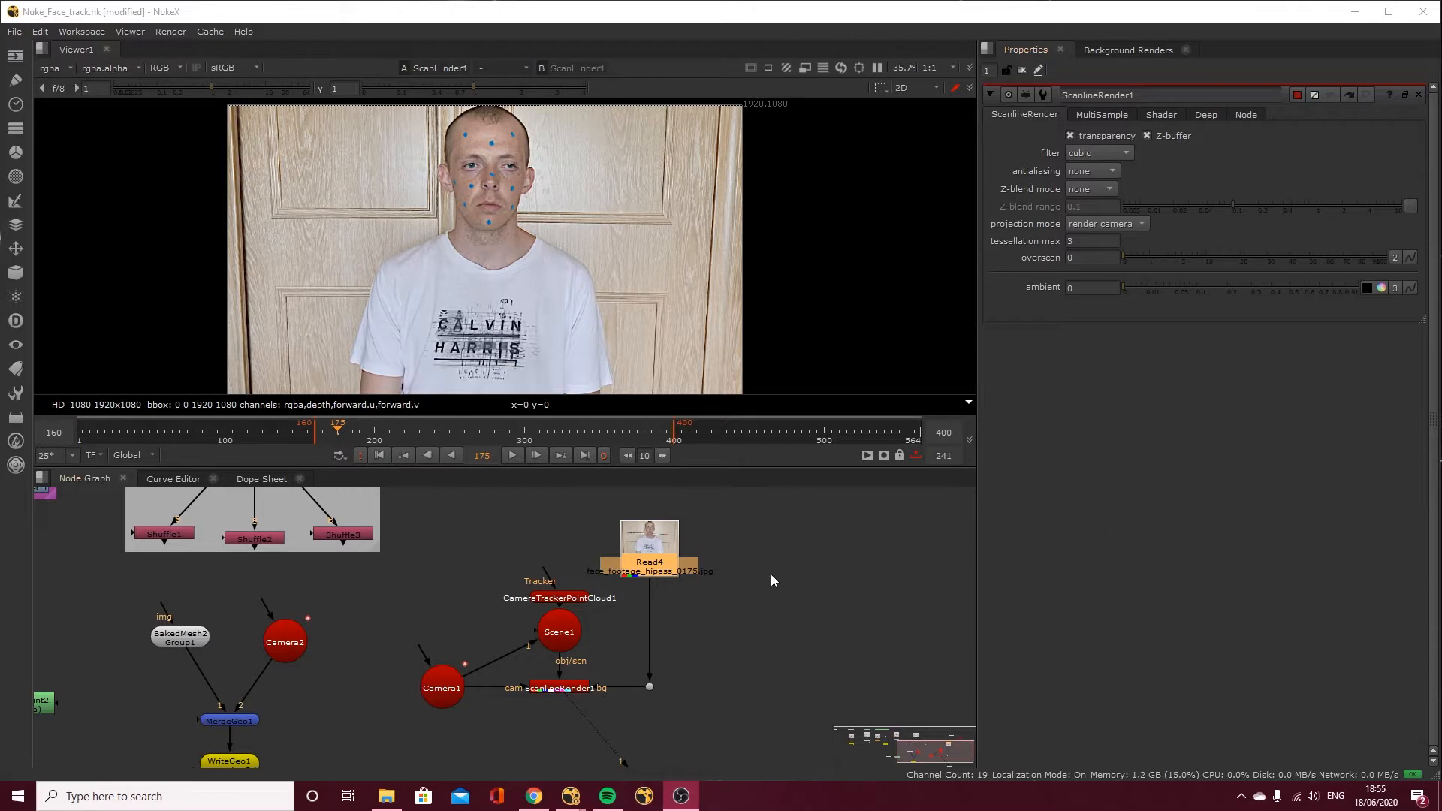
Add a ReadGeo node in the empty graph area above Camera1
{"action": "left_click", "coordinate": [457, 580]}
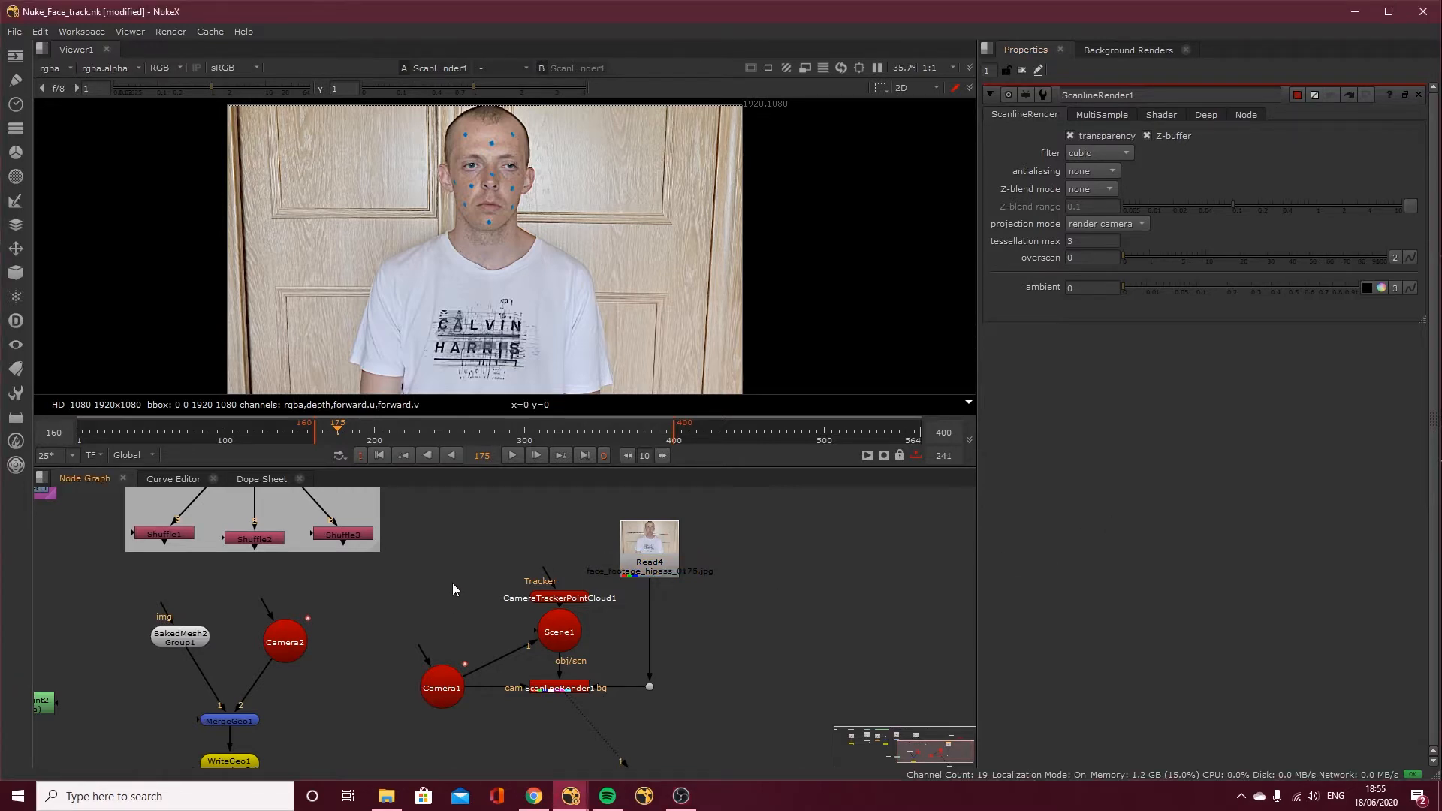
{"action": "key", "text": "Tab"}
{"action": "type", "text": "re"}
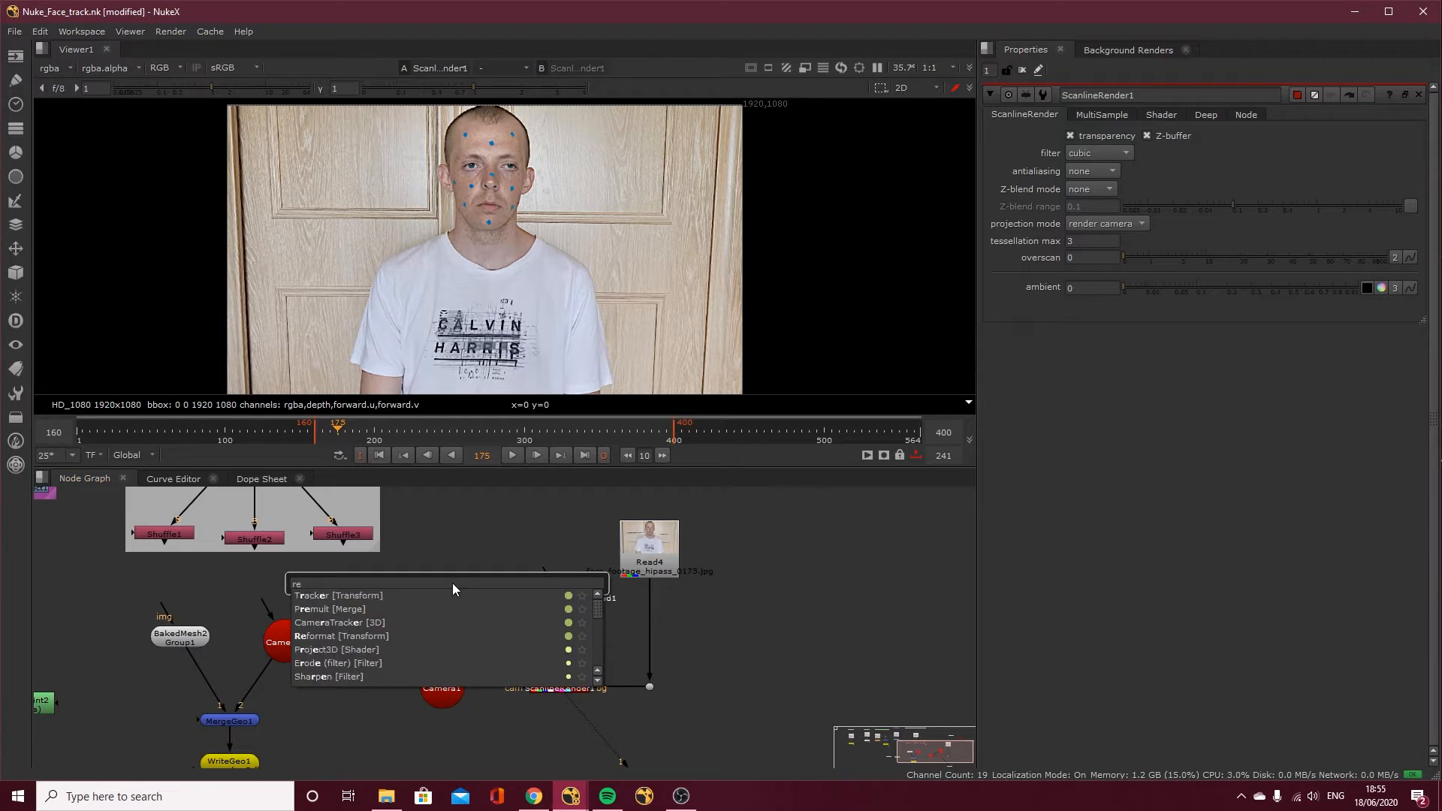
{"action": "type", "text": "d"}
{"action": "key", "text": "BackSpace"}
{"action": "type", "text": "ad"}
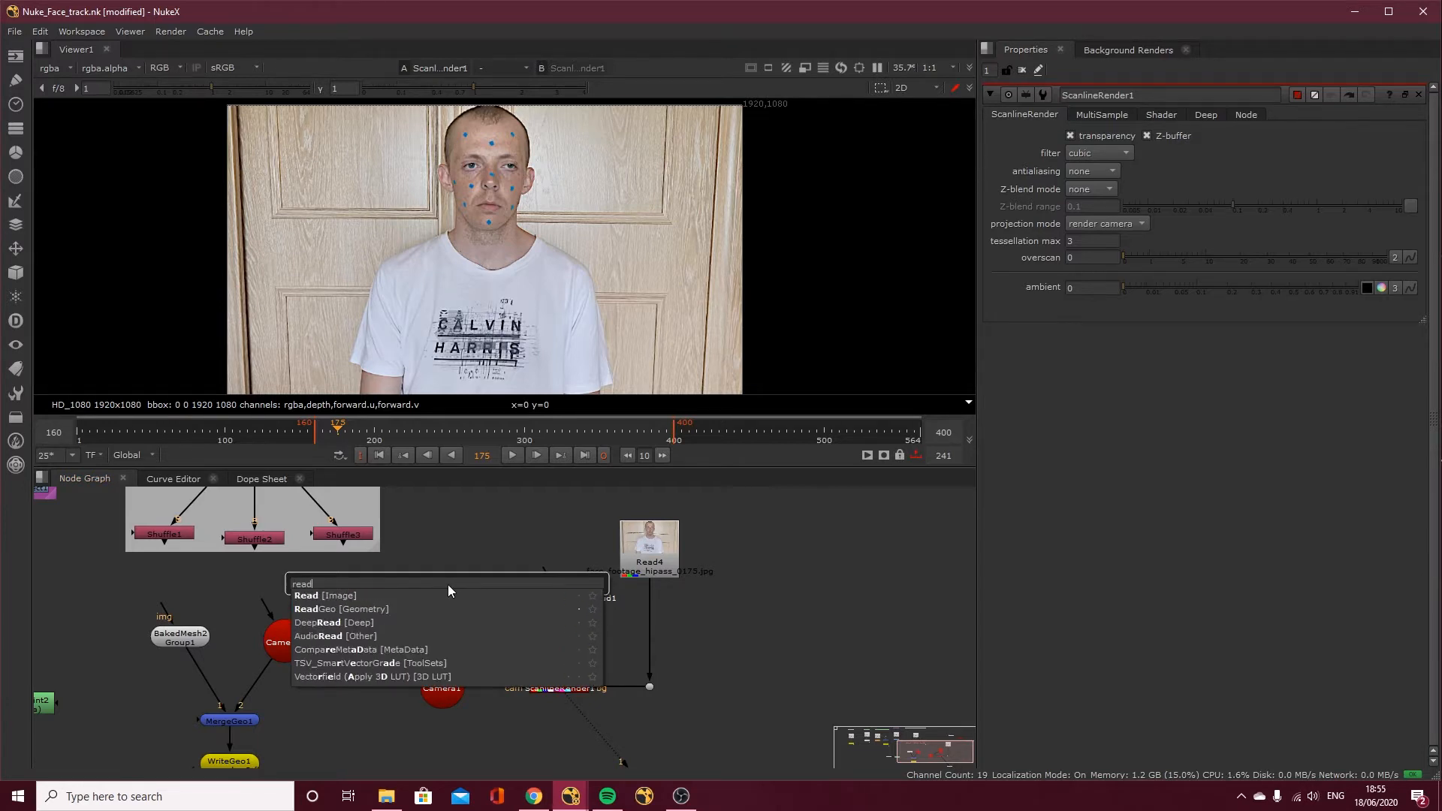
{"action": "left_click", "coordinate": [380, 609]}
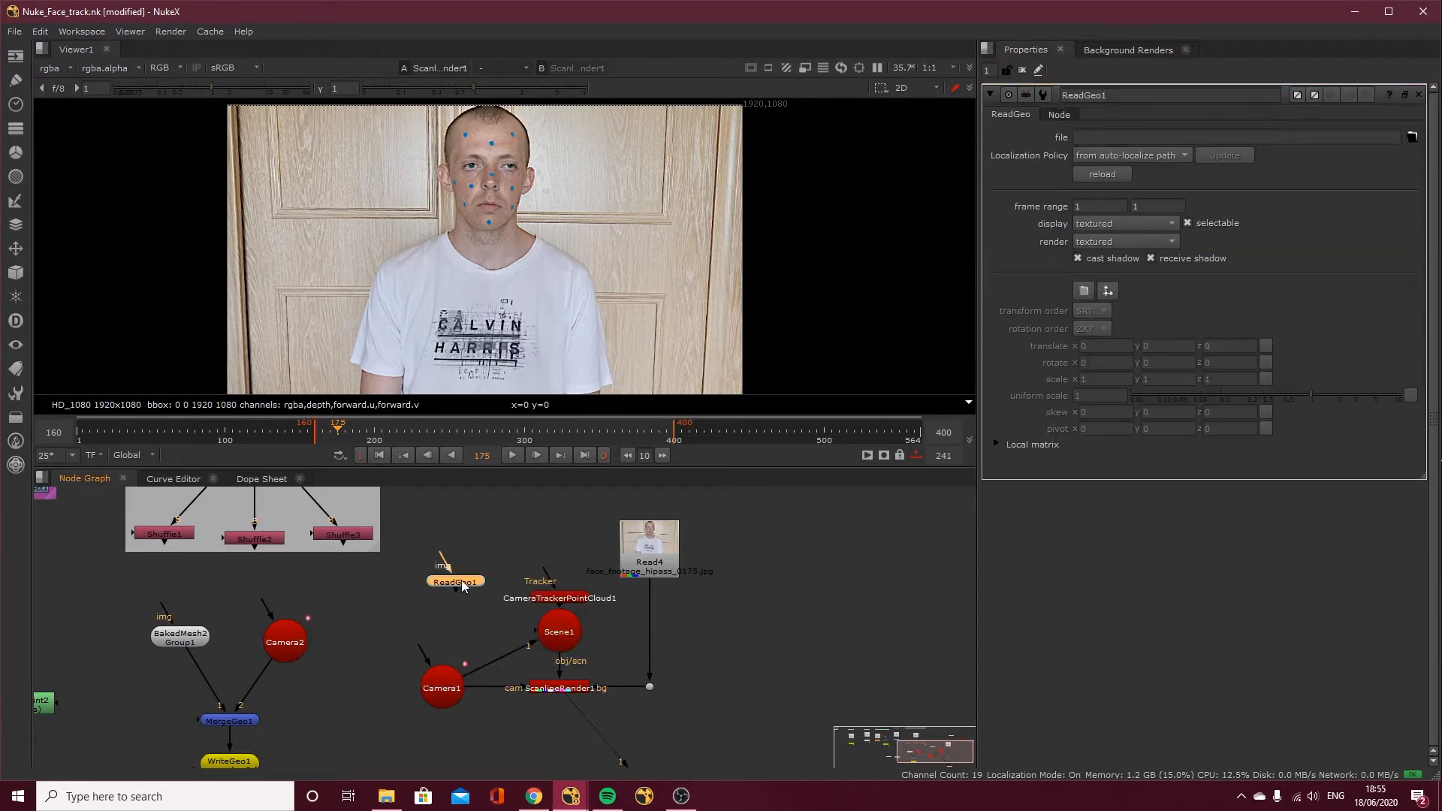
Load face_mesh_v2.obj from the scenes/mayaexports folder into the ReadGeo node
{"action": "left_click", "coordinate": [1412, 136]}
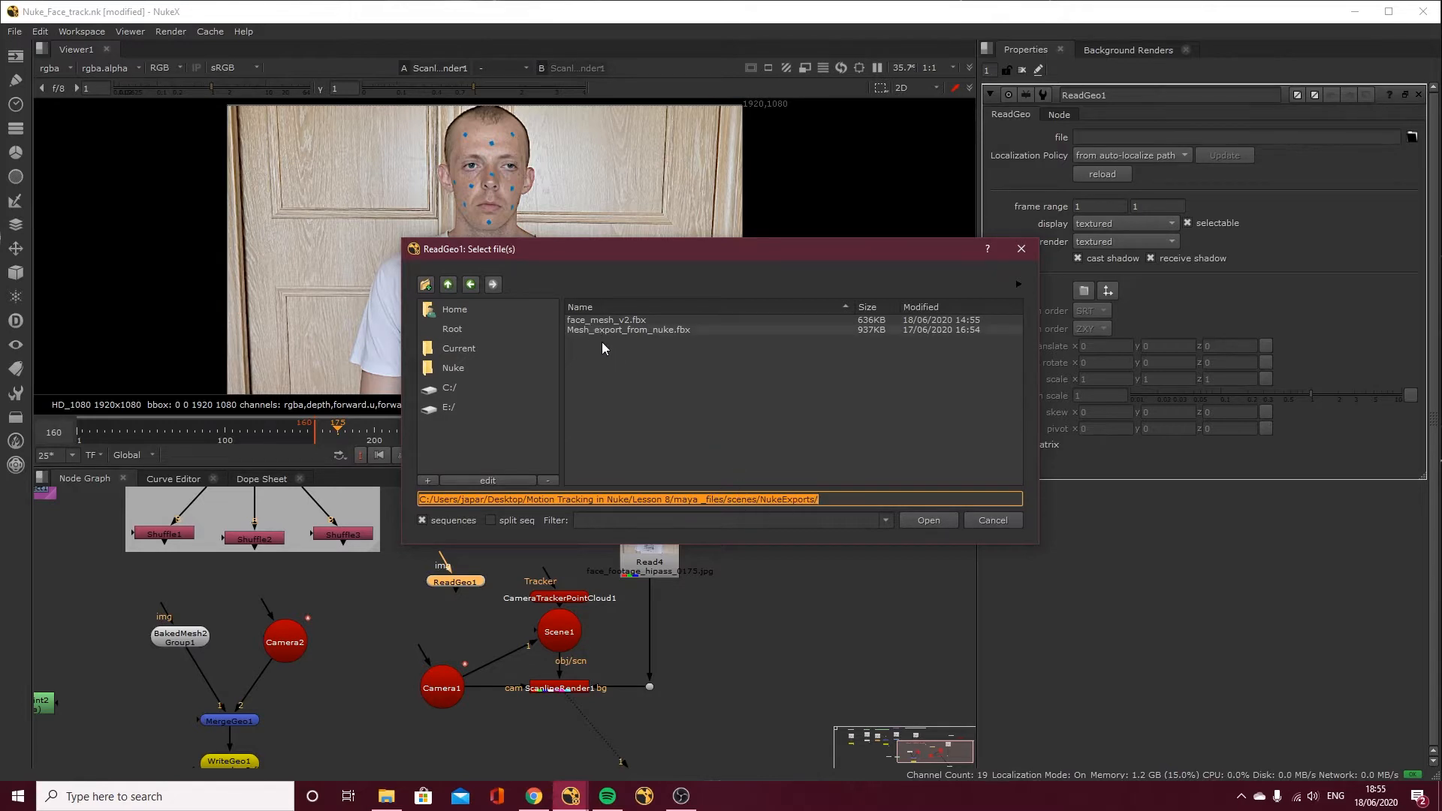
{"action": "left_click", "coordinate": [449, 284]}
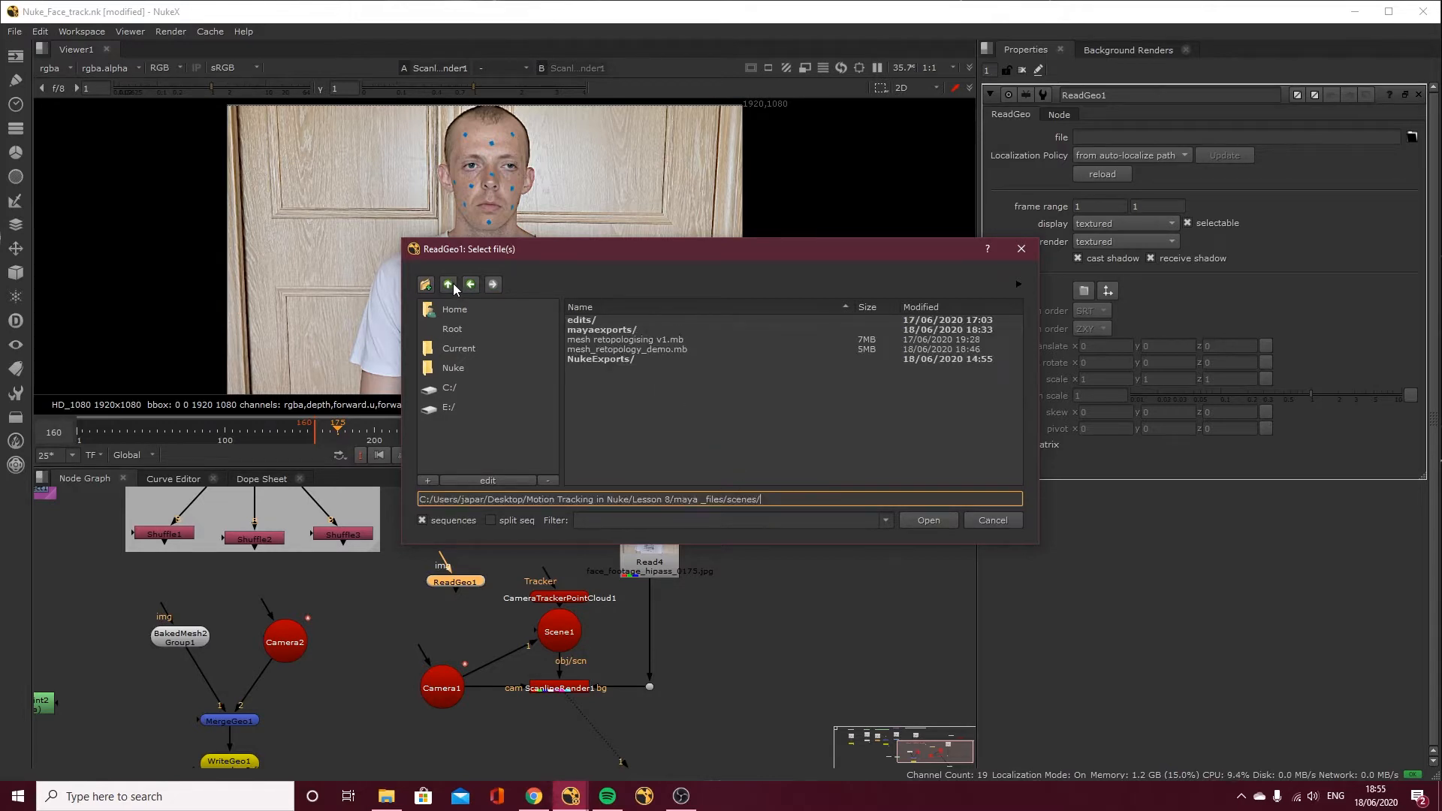
{"action": "double_click", "coordinate": [596, 331]}
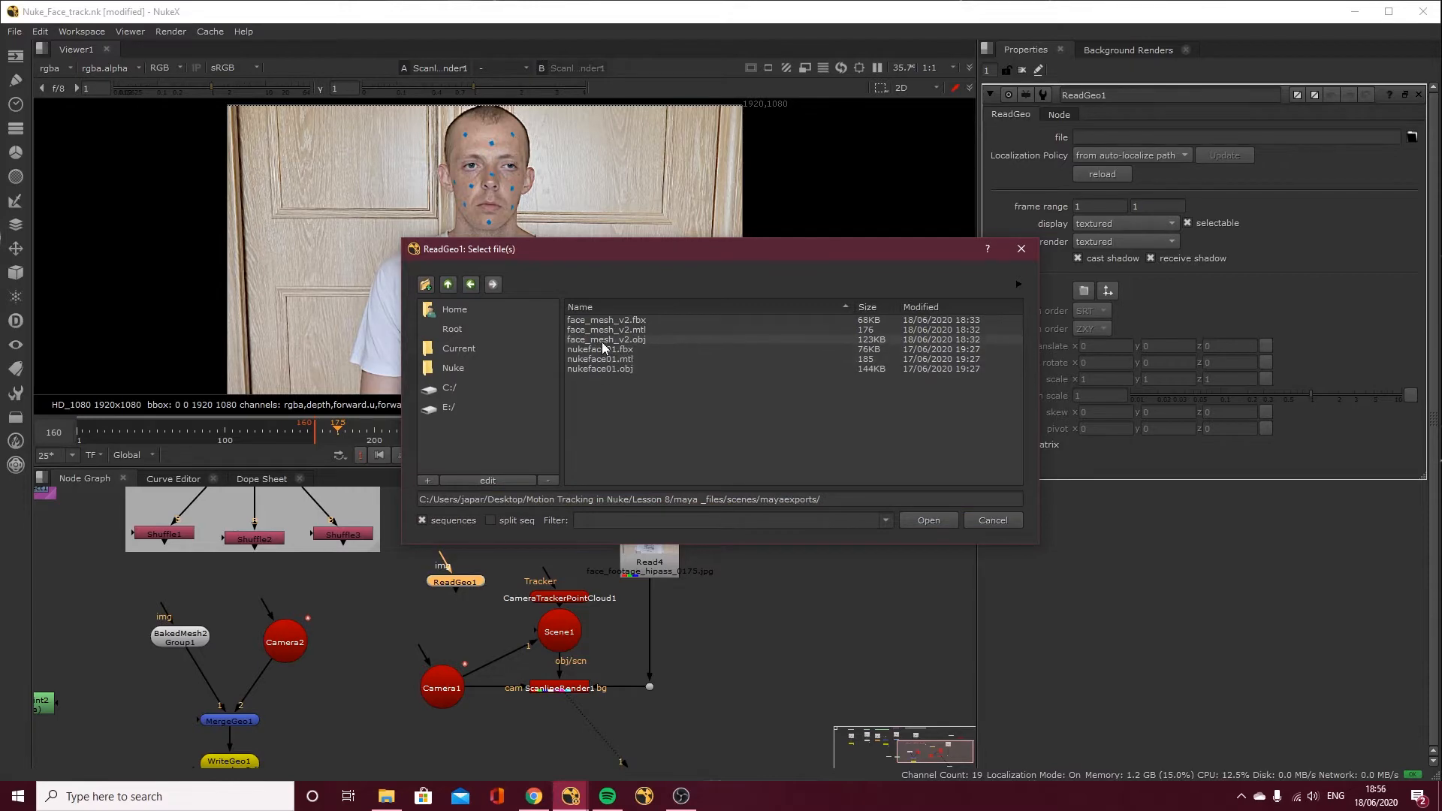
{"action": "left_click", "coordinate": [655, 340]}
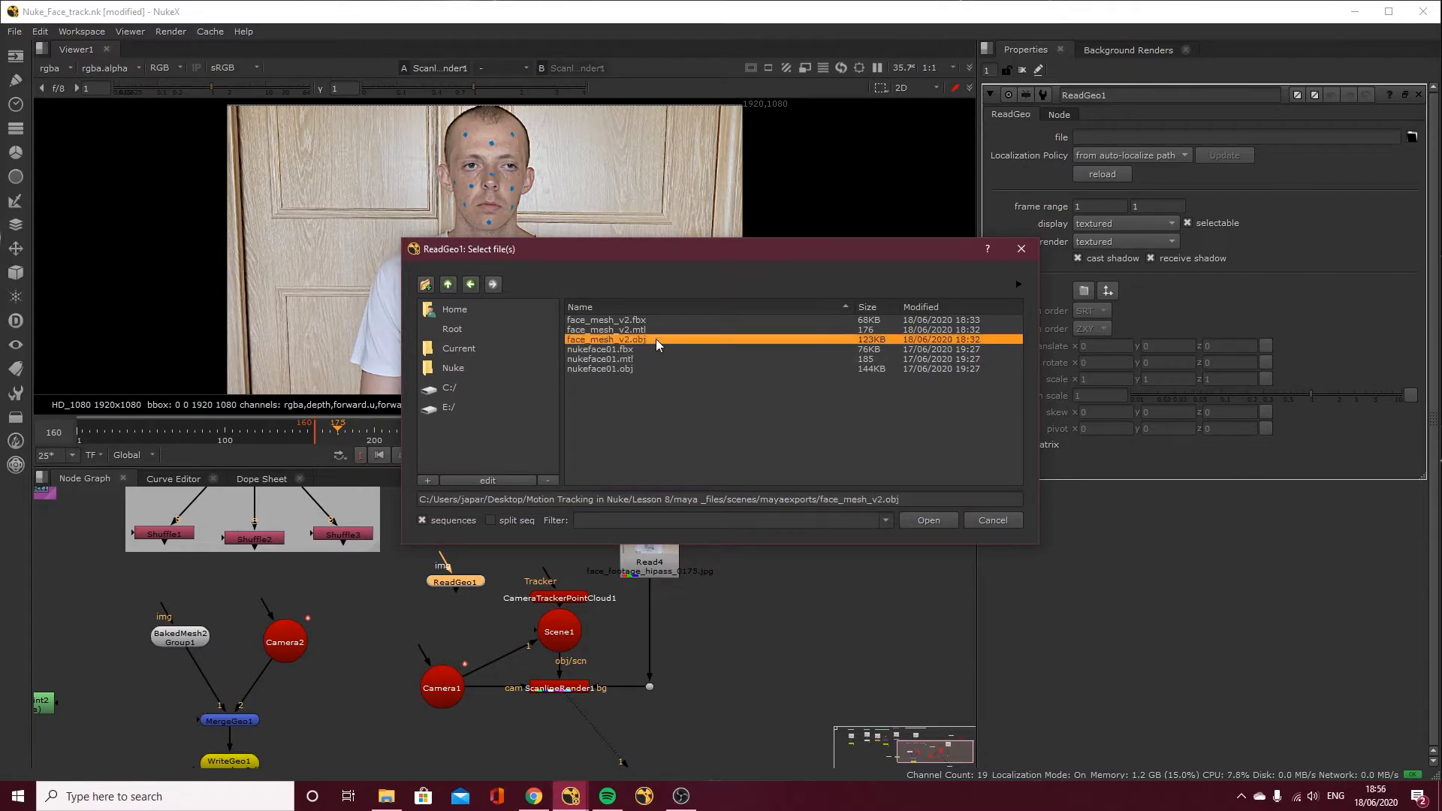
{"action": "left_click", "coordinate": [922, 522]}
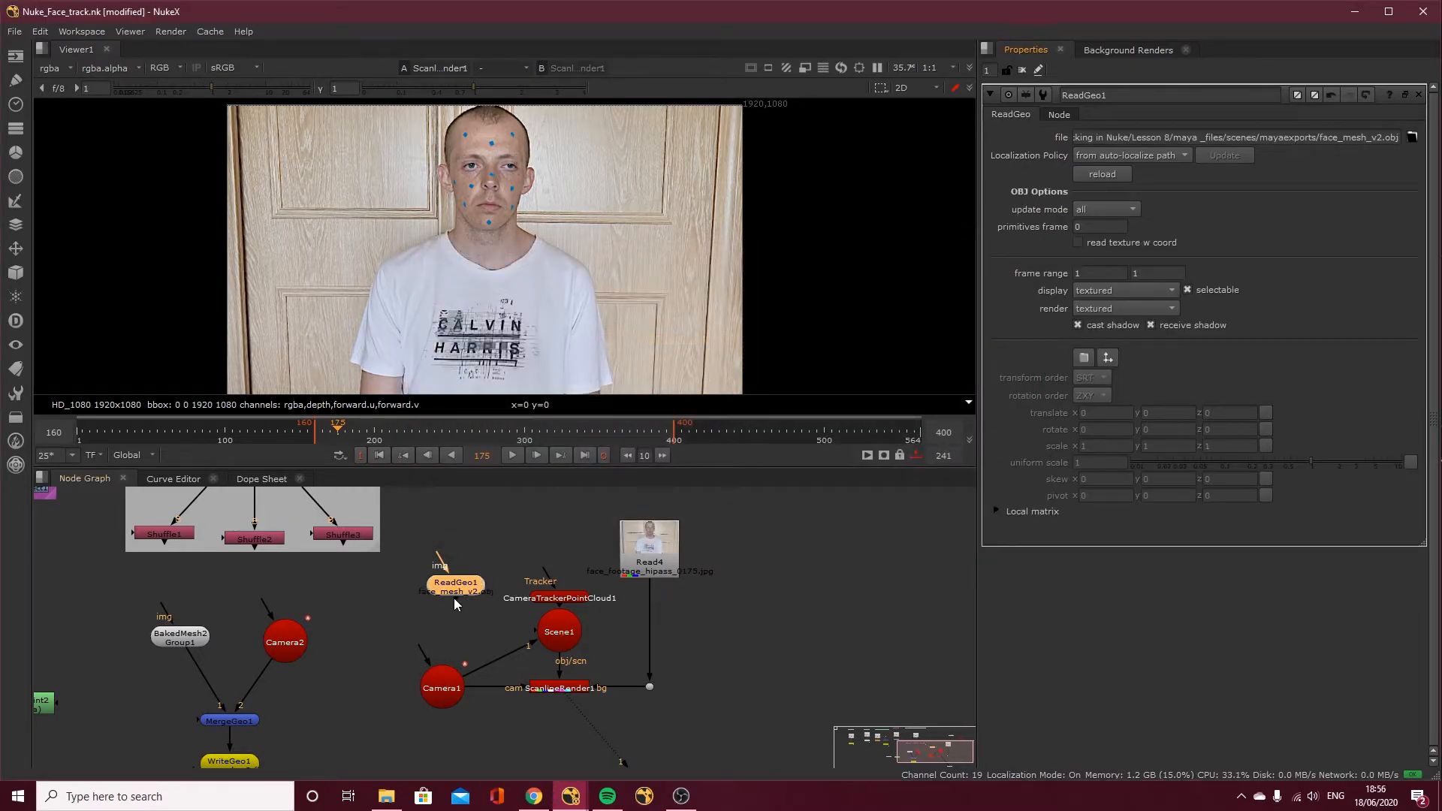
Connect the ReadGeo1 face mesh to Scene1 and check its alignment with the footage at frame 234
{"action": "left_click_drag", "start_coordinate": [456, 598], "coordinate": [552, 630]}
{"action": "left_click_drag", "start_coordinate": [470, 592], "coordinate": [460, 606]}
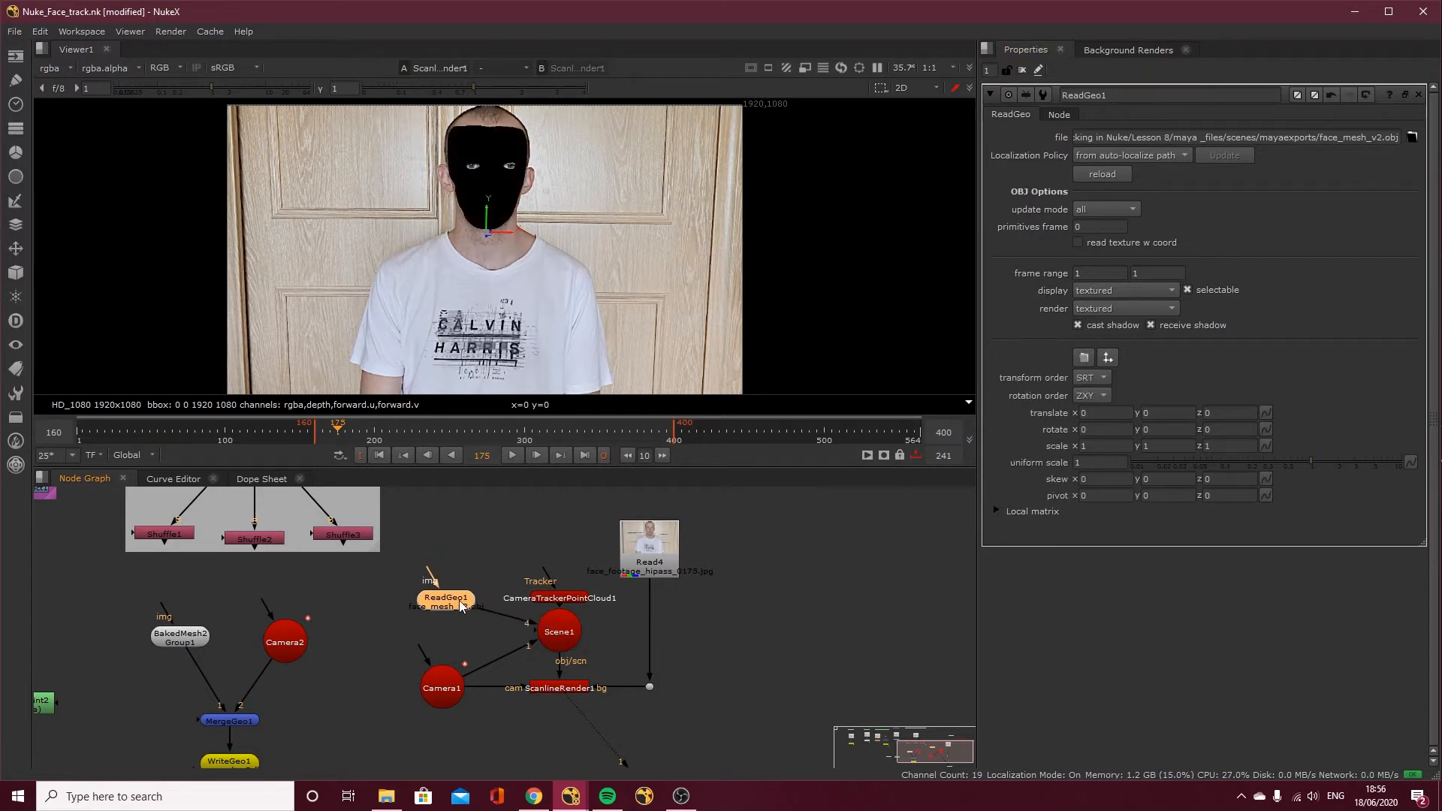
{"action": "left_click", "coordinate": [415, 429]}
{"action": "mouse_move", "coordinate": [416, 430]}
{"action": "left_mouse_down"}
{"action": "mouse_move", "coordinate": [477, 433]}
{"action": "mouse_move", "coordinate": [425, 436]}
{"action": "left_mouse_up"}
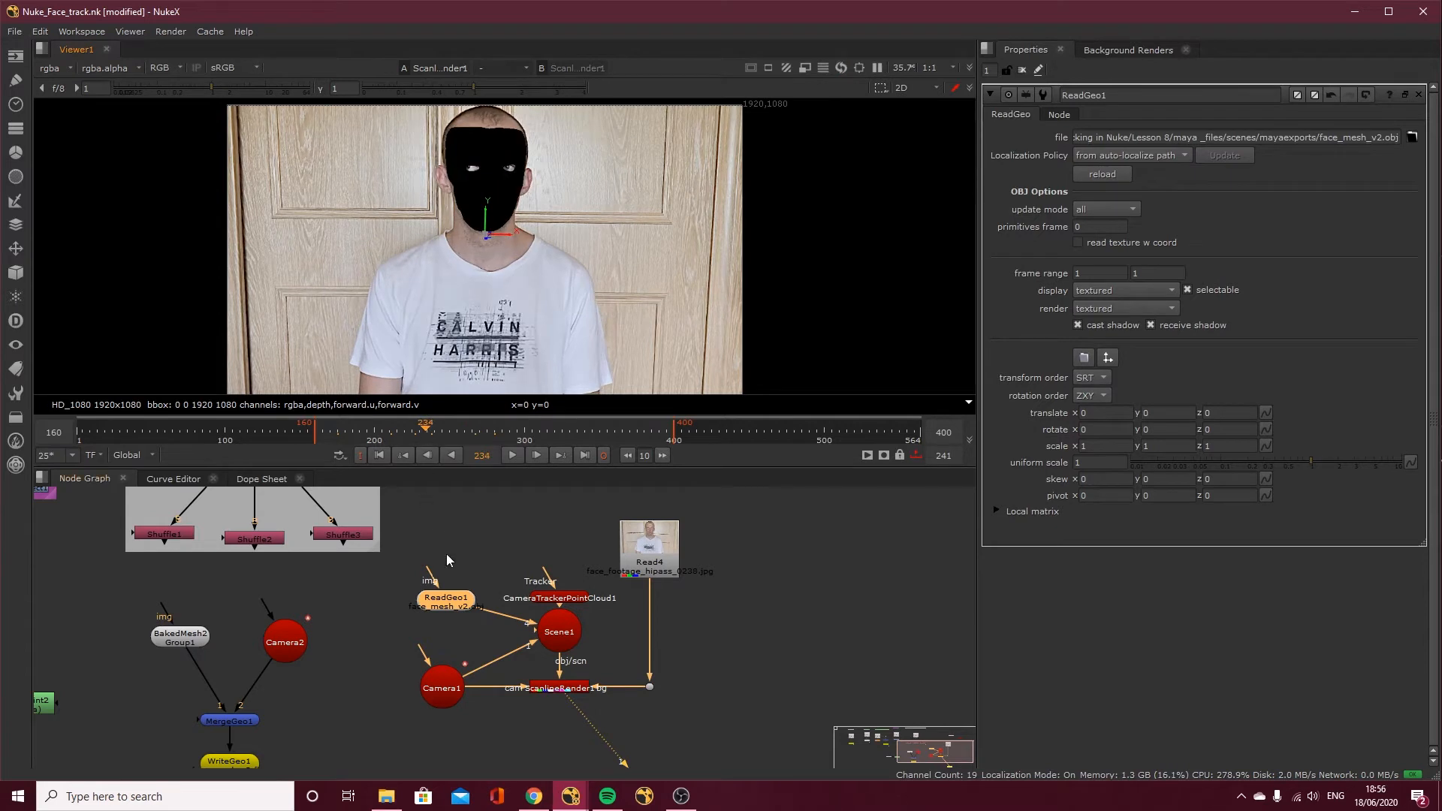
{"action": "left_click_drag", "start_coordinate": [451, 605], "coordinate": [442, 610]}
Add a Project3D node feeding ReadGeo1's img input, with Camera1 as its camera and the Read4 footage as its image
{"action": "left_click", "coordinate": [466, 556]}
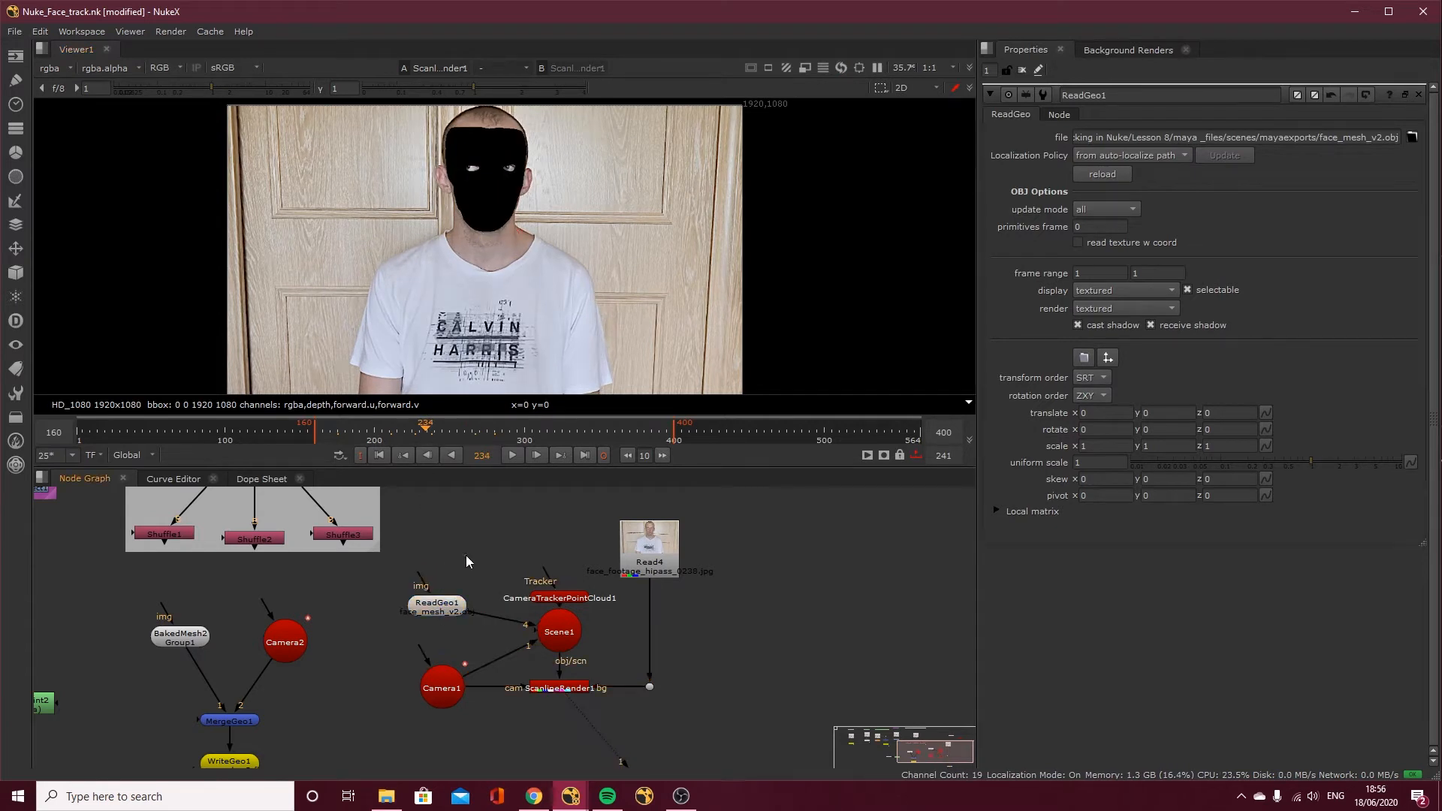
{"action": "key", "text": "Tab"}
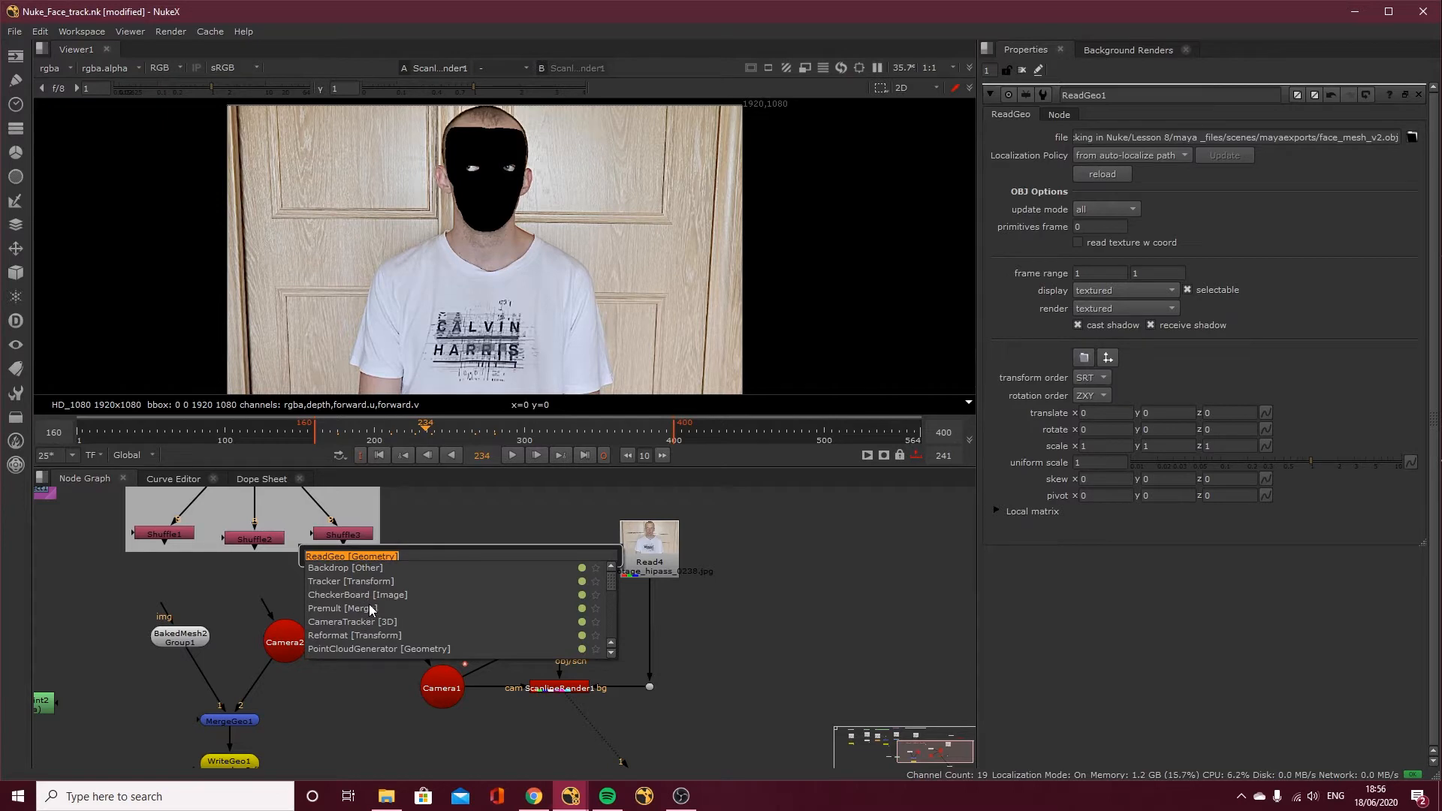
{"action": "type", "text": "pro"}
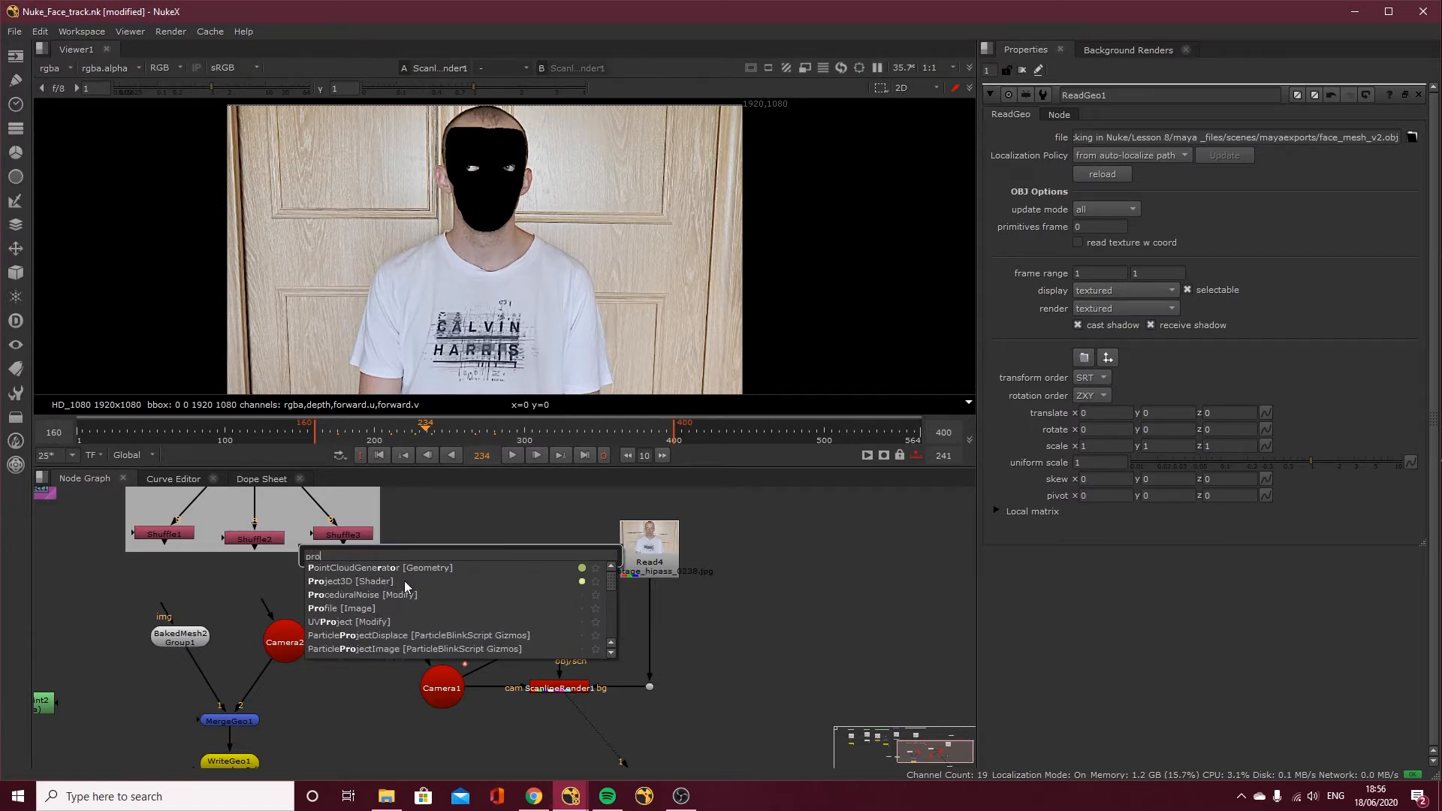
{"action": "left_click", "coordinate": [384, 582]}
{"action": "left_click_drag", "start_coordinate": [438, 612], "coordinate": [485, 616]}
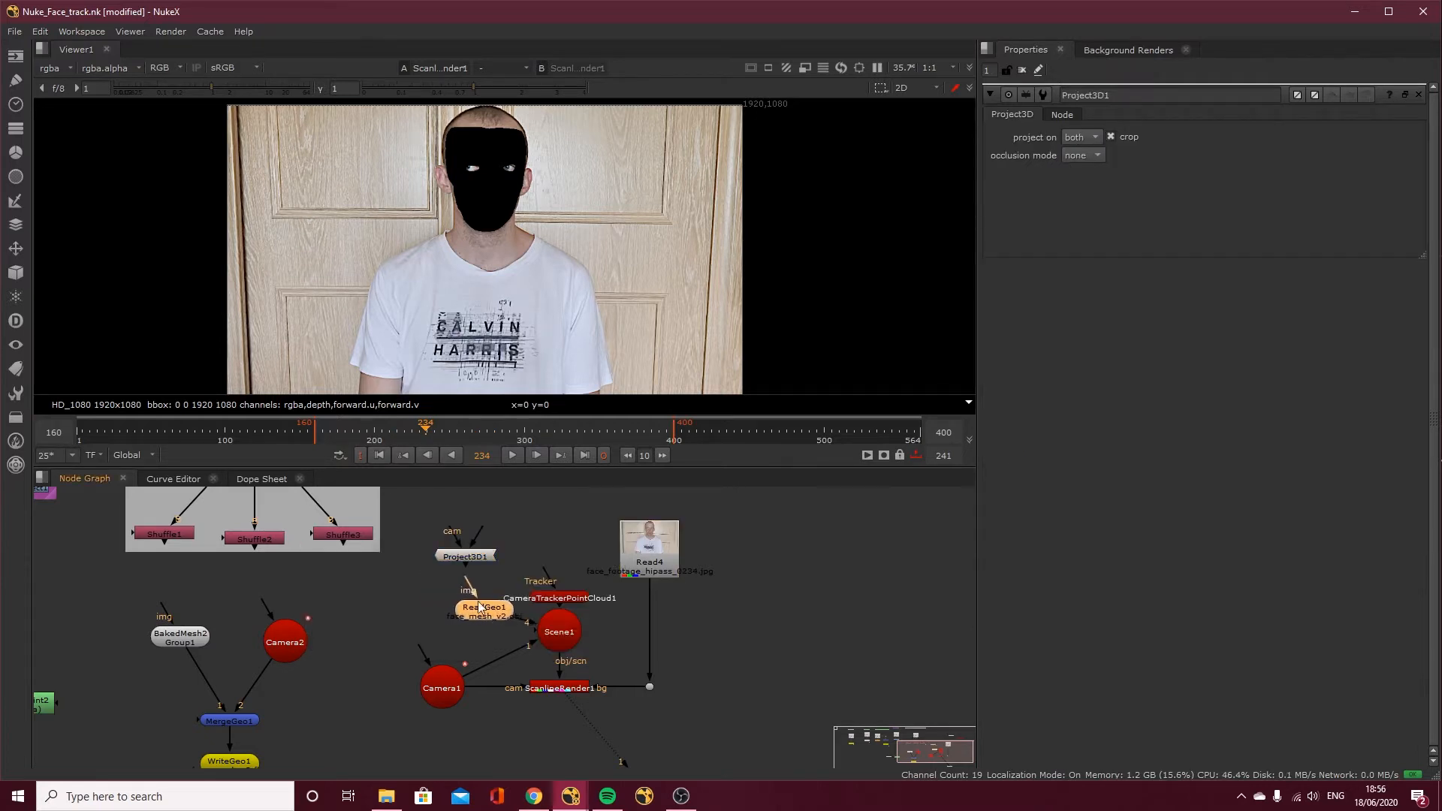
{"action": "left_click_drag", "start_coordinate": [467, 562], "coordinate": [643, 543]}
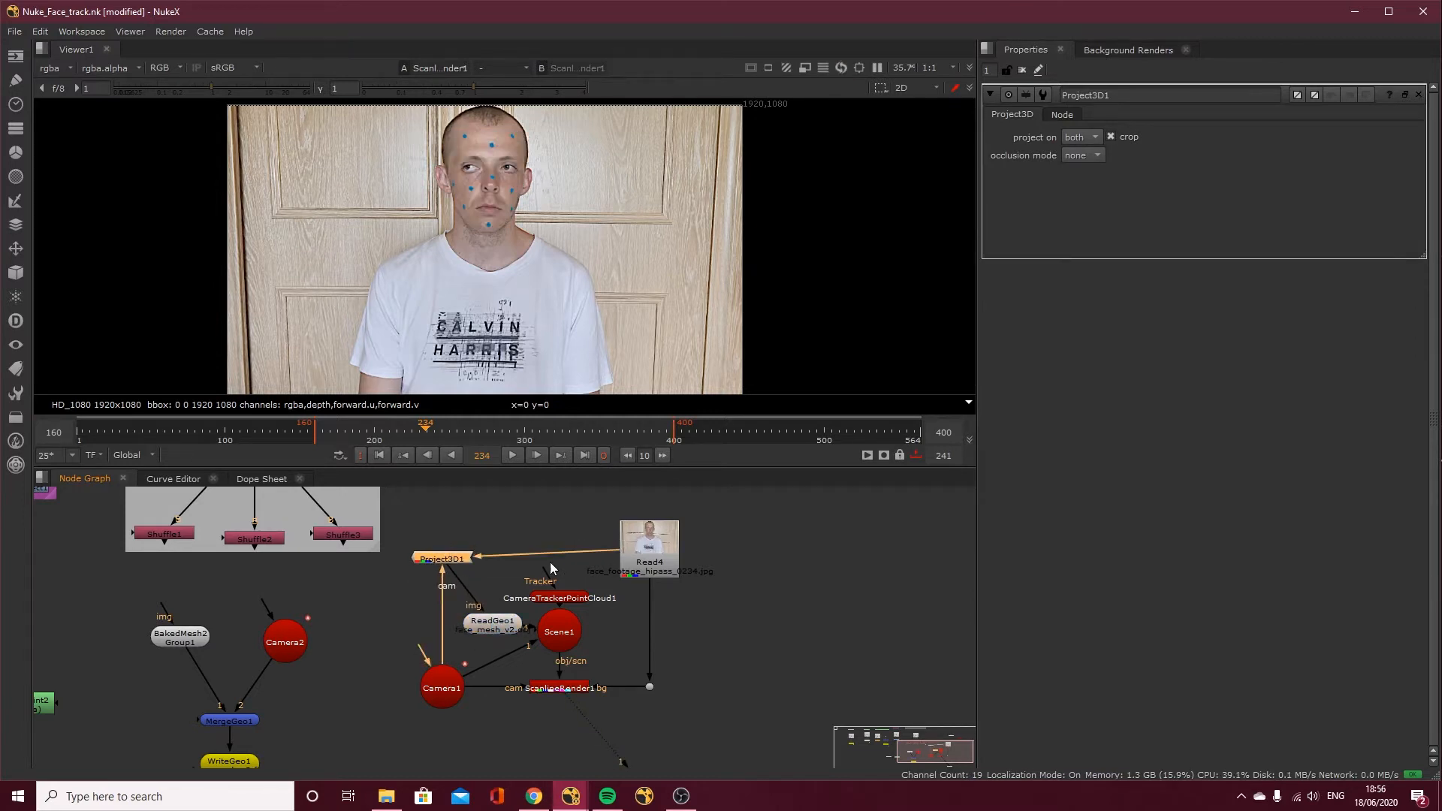
{"action": "left_click_drag", "start_coordinate": [448, 555], "coordinate": [449, 542]}
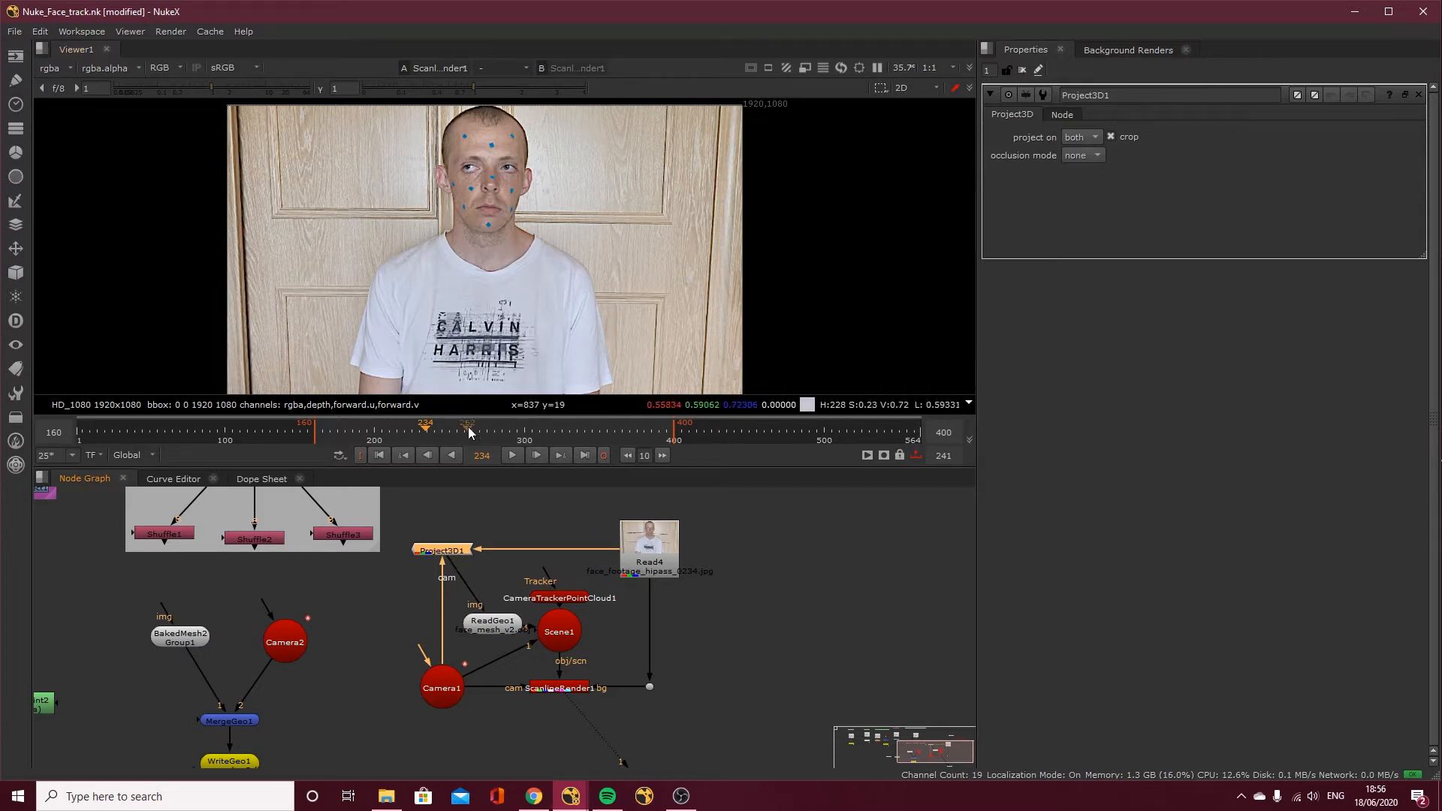
Disconnect the footage from ScanlineRender1's background input and check the projected face alone around frame 201
{"action": "left_click_drag", "start_coordinate": [458, 434], "coordinate": [515, 434]}
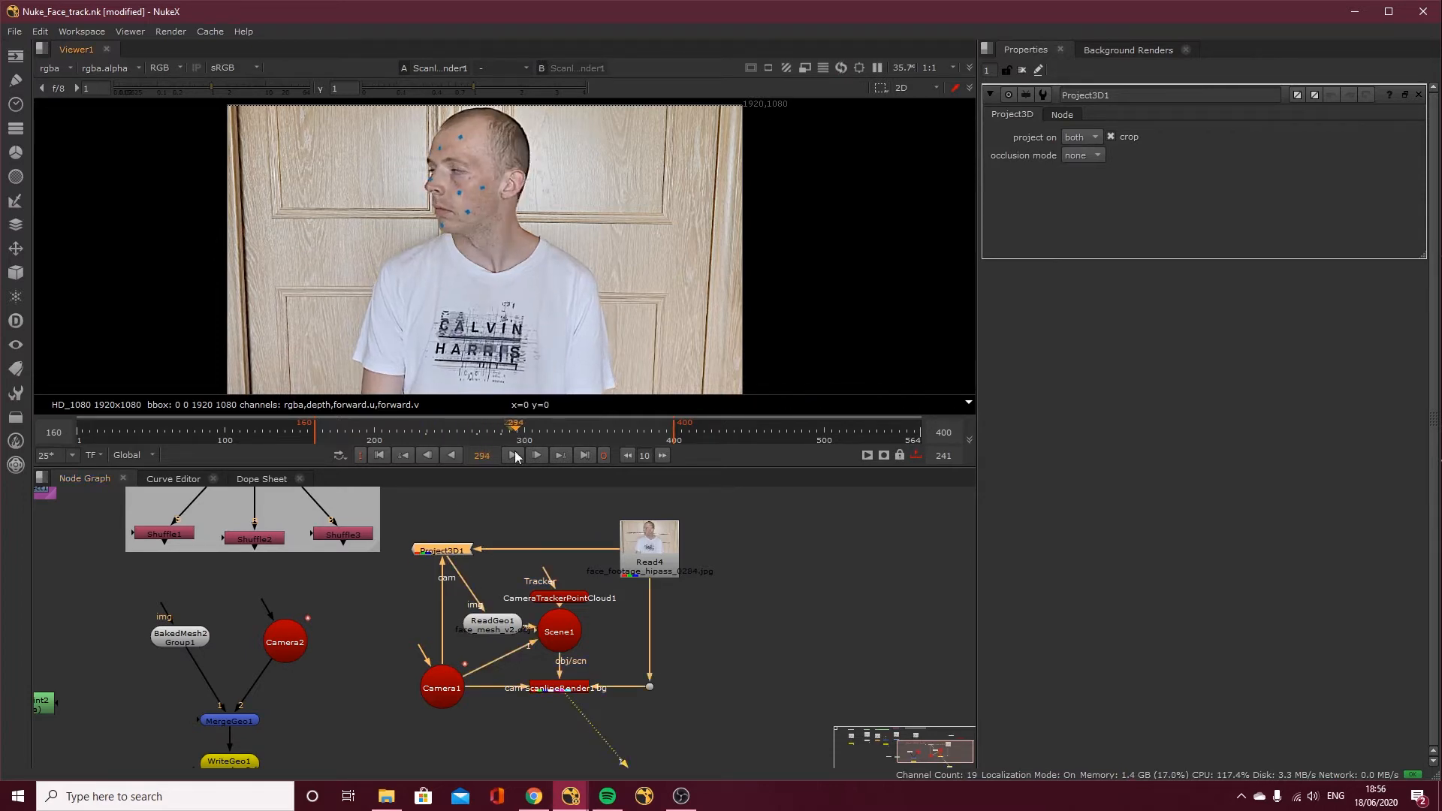
{"action": "left_click_drag", "start_coordinate": [642, 685], "coordinate": [616, 682]}
{"action": "left_click_drag", "start_coordinate": [515, 434], "coordinate": [377, 441]}
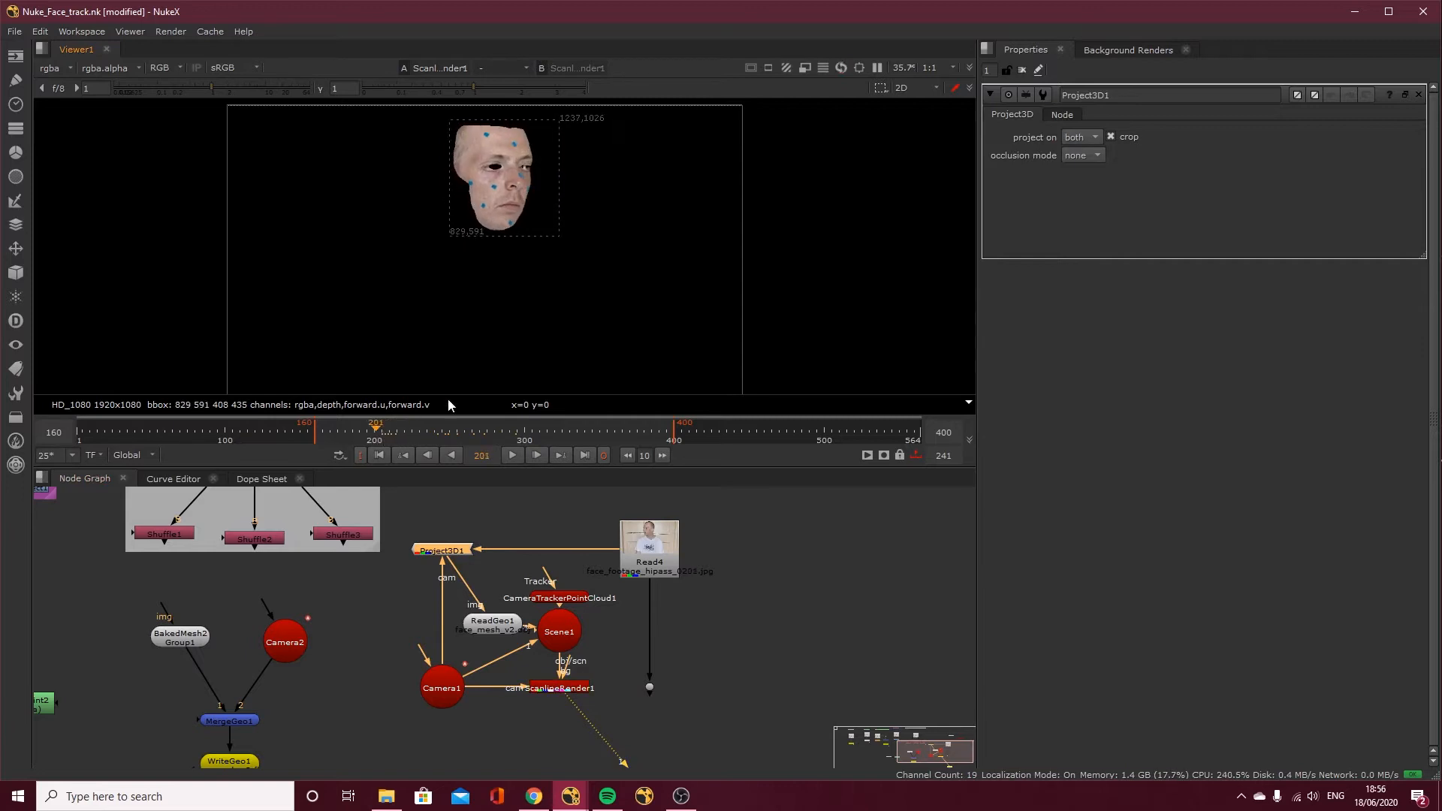
Examine the projected face mesh in the 3D and 2D views at several frames, including 305, 234 and 269
{"action": "key", "text": "Tab"}
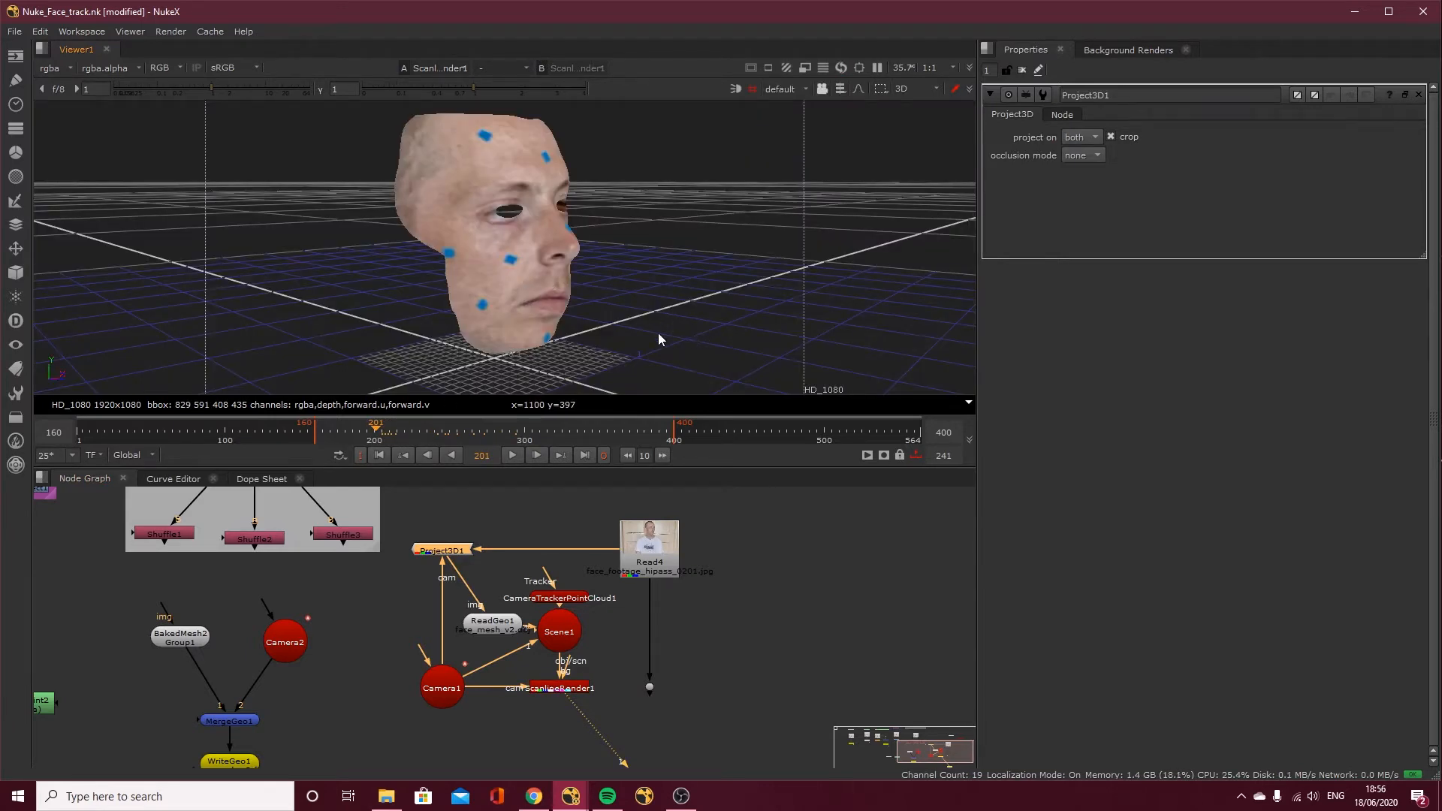
{"action": "left_click_drag", "start_coordinate": [659, 339], "coordinate": [668, 363], "text": "ctrl"}
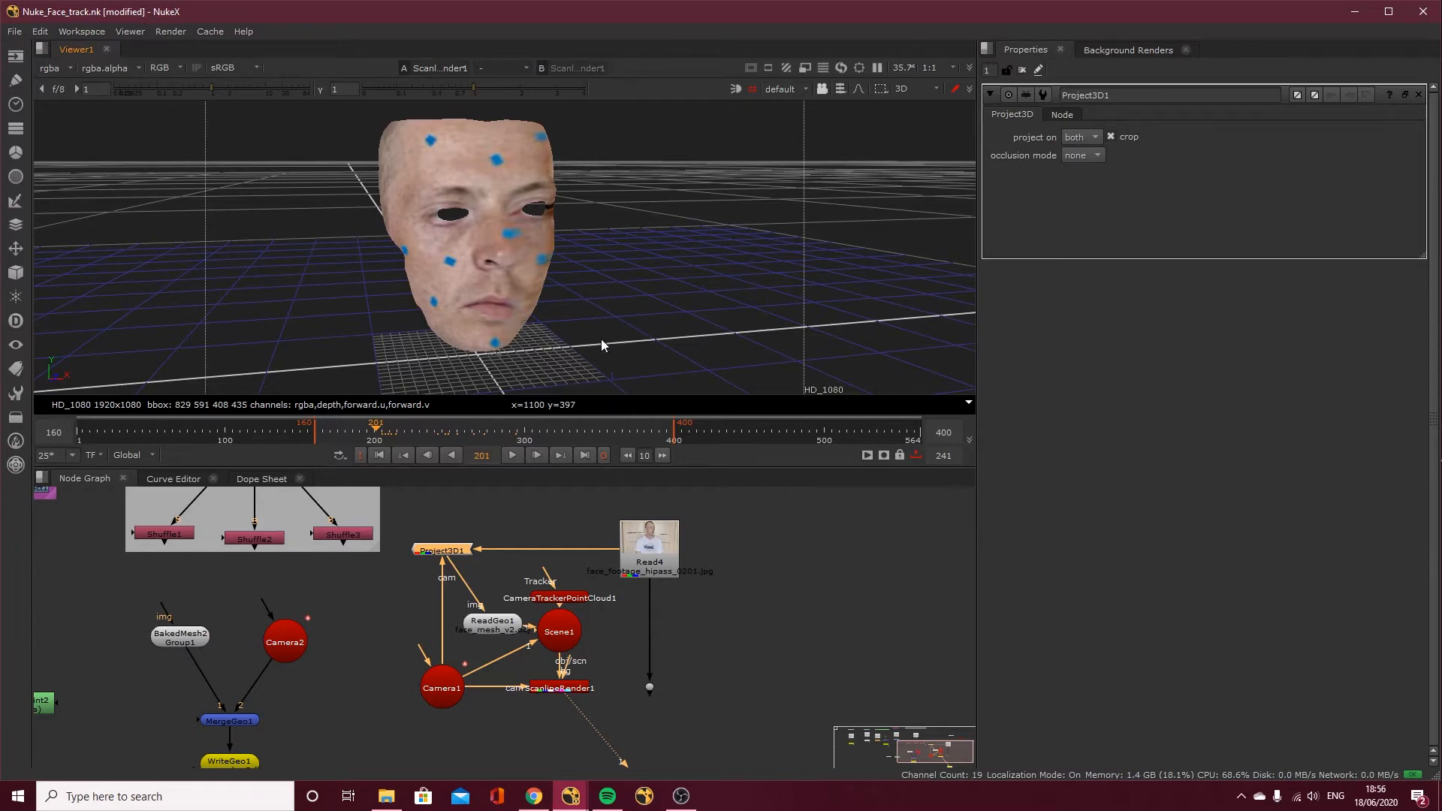
{"action": "scroll", "coordinate": [601, 340], "scroll_direction": "down", "scroll_amount": 3}
{"action": "left_click_drag", "start_coordinate": [598, 349], "coordinate": [492, 375], "text": "ctrl"}
{"action": "left_click_drag", "start_coordinate": [424, 432], "coordinate": [530, 432]}
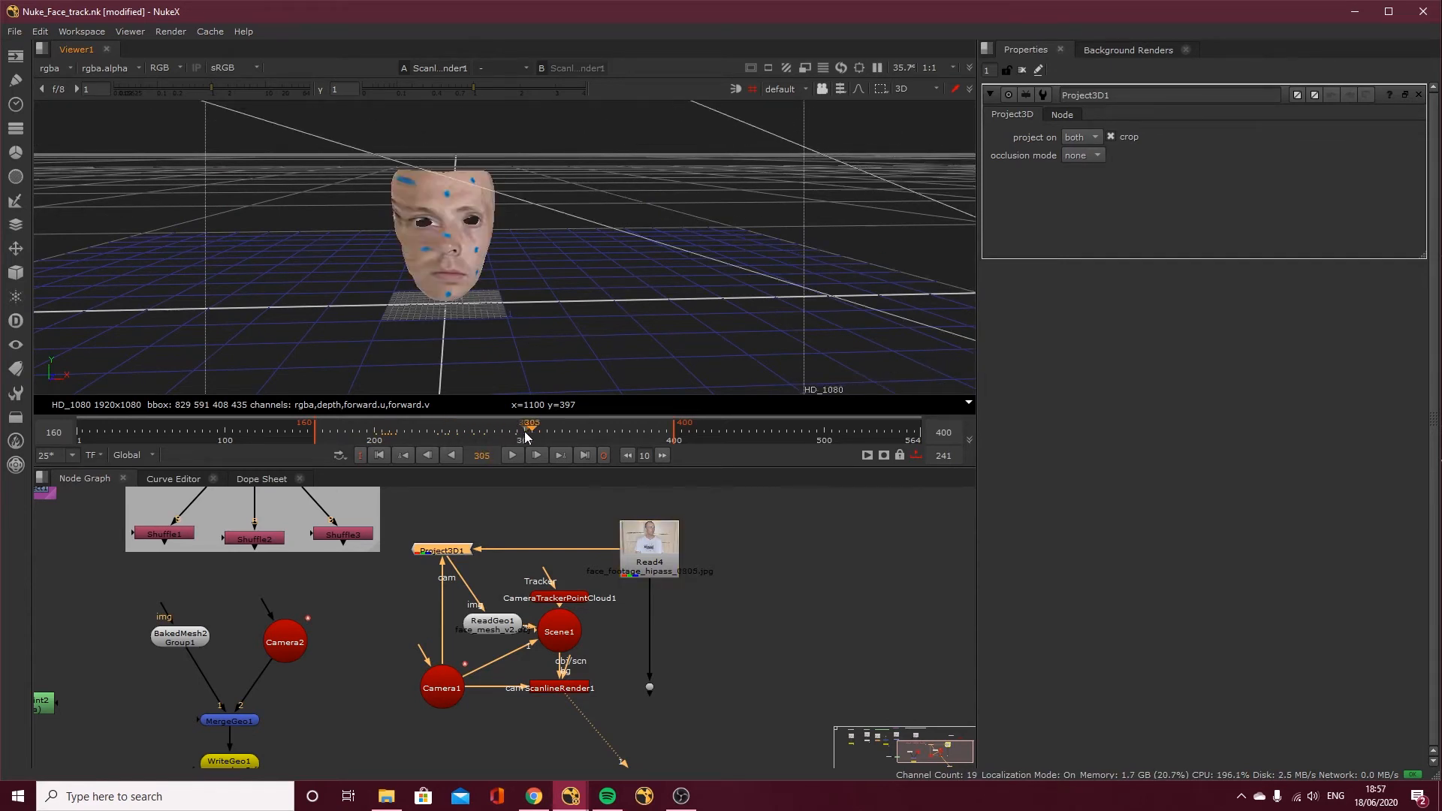
{"action": "key", "text": "Tab"}
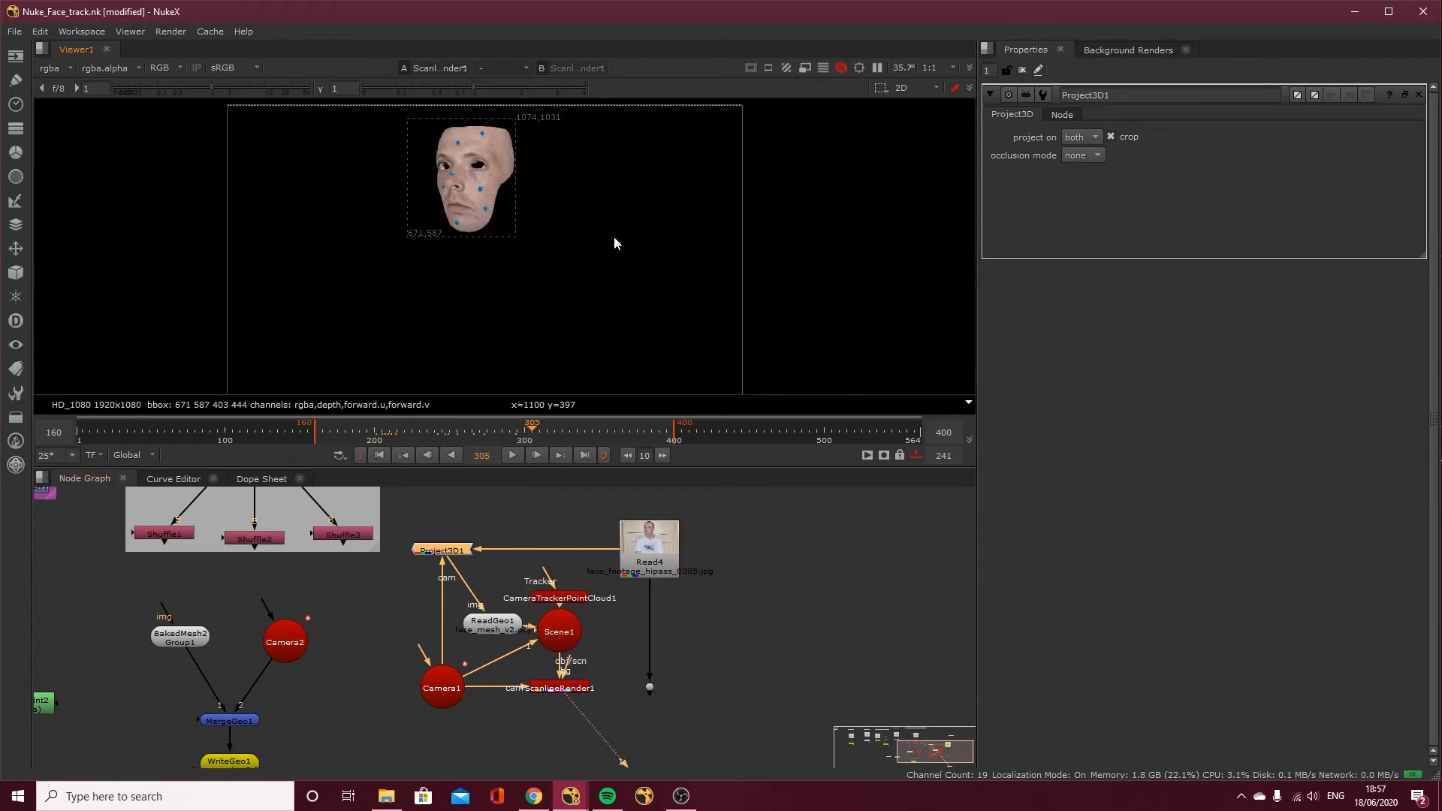
{"action": "left_click", "coordinate": [482, 430]}
{"action": "left_click_drag", "start_coordinate": [481, 431], "coordinate": [425, 430]}
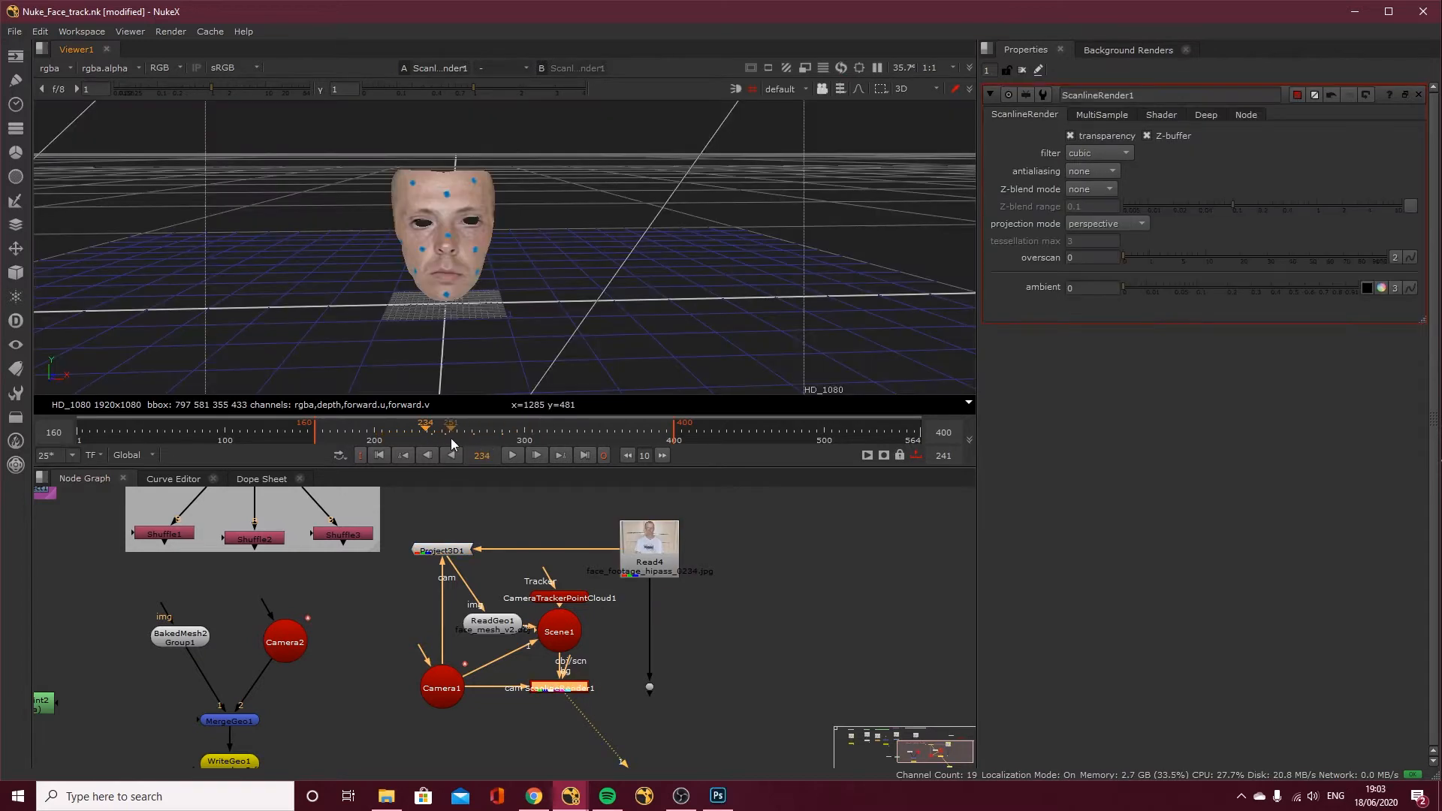
{"action": "left_click_drag", "start_coordinate": [451, 438], "coordinate": [479, 437]}
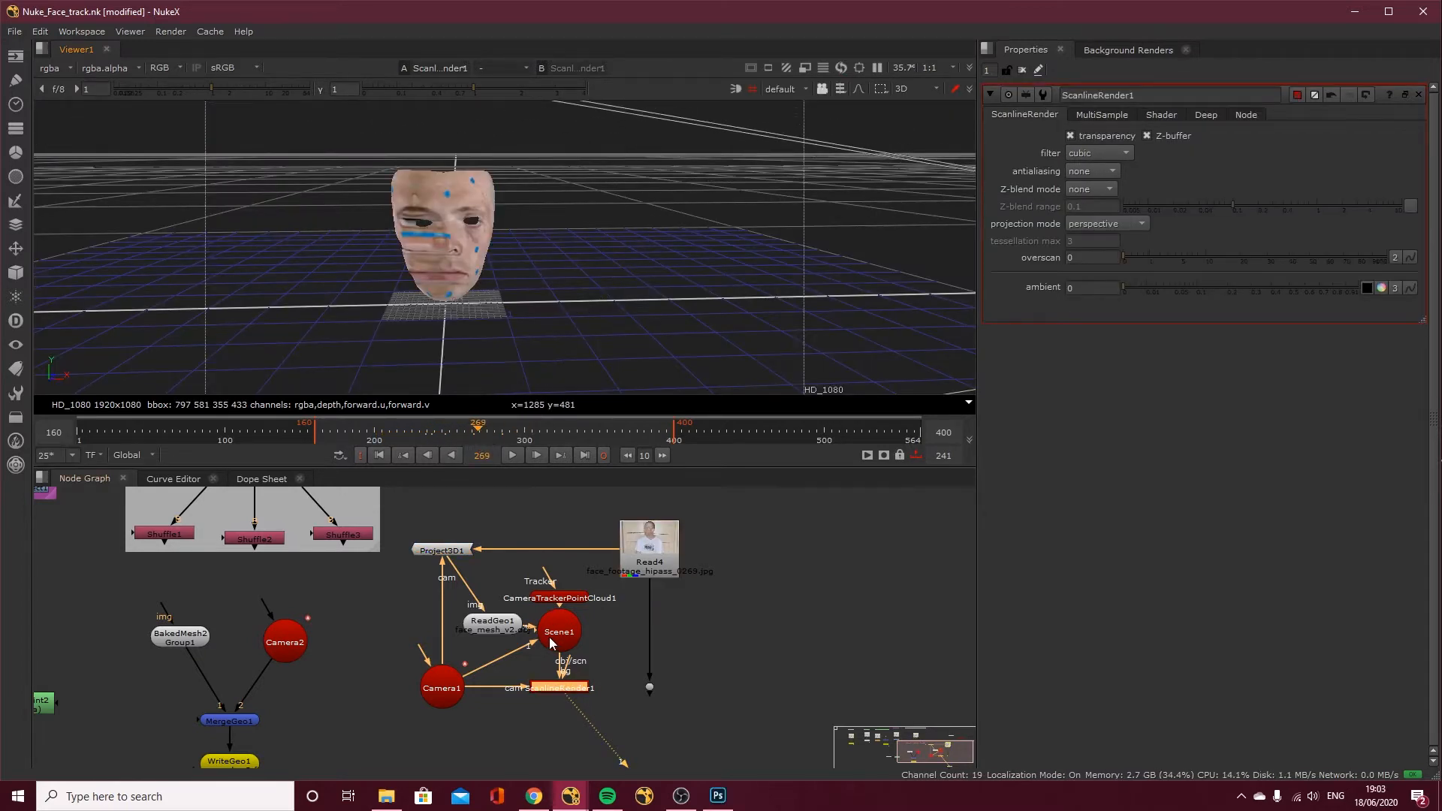
{"action": "key", "text": "Tab"}
{"action": "left_click", "coordinate": [716, 714]}
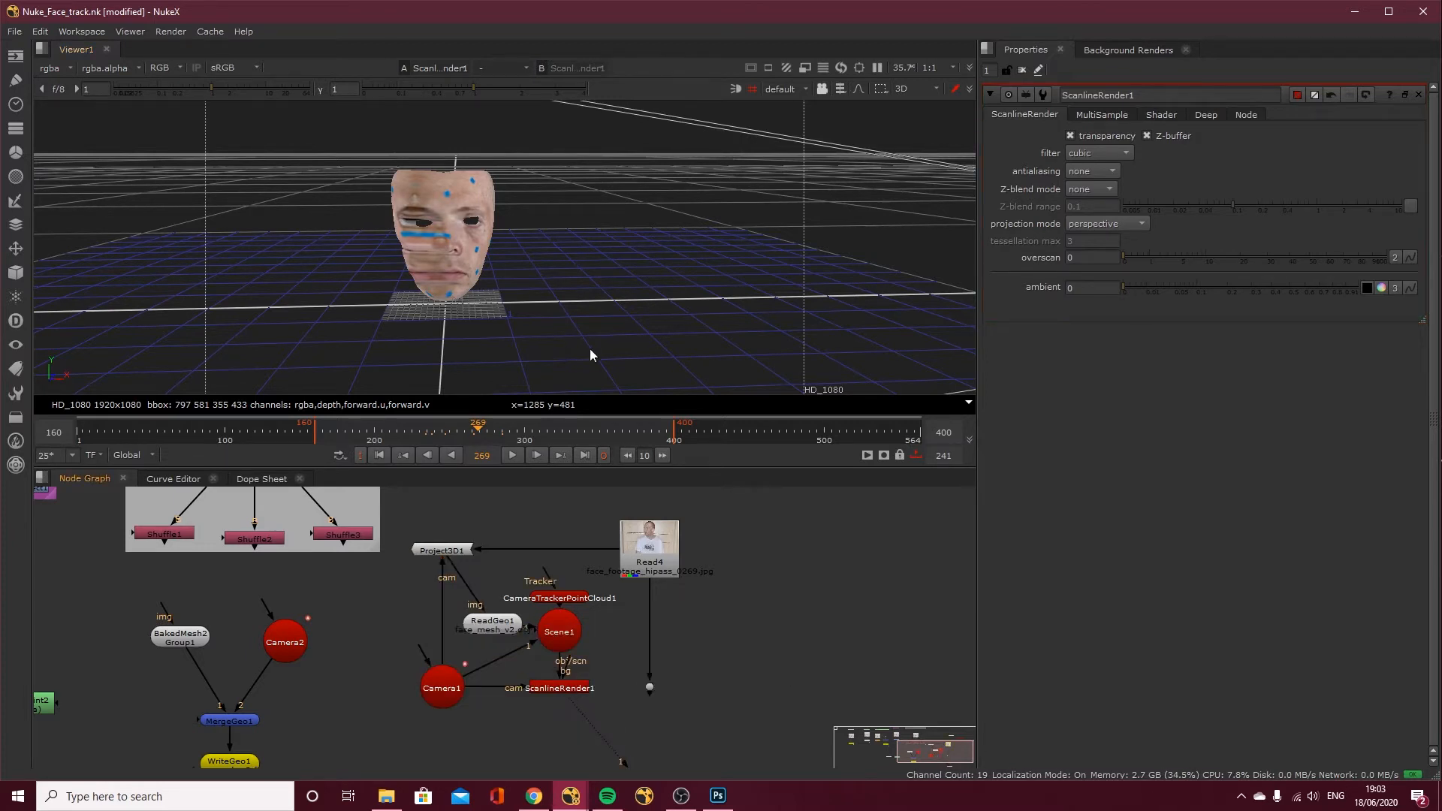
{"action": "key", "text": "Tab"}
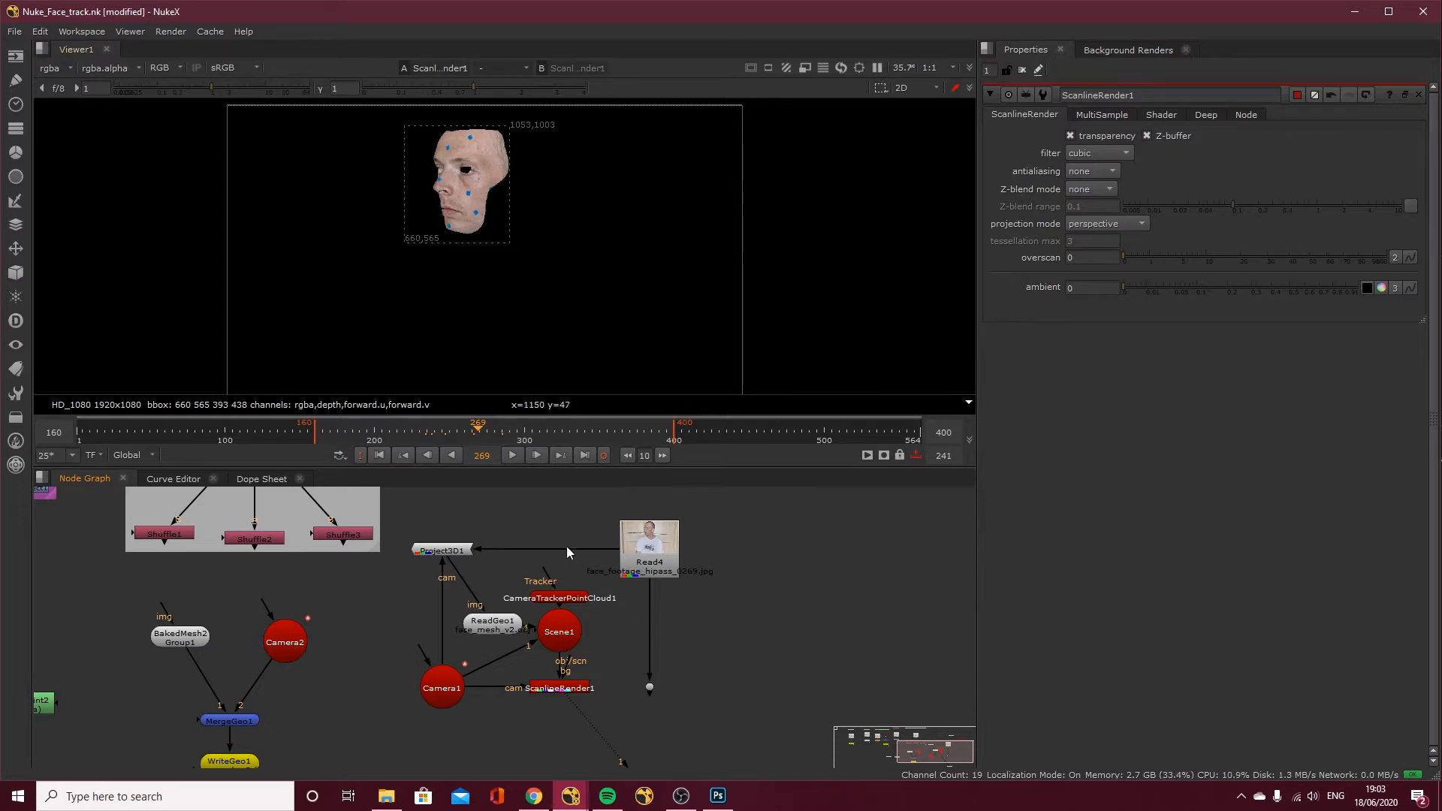
Set ScanlineRender1's projection mode to uv
{"action": "left_click", "coordinate": [543, 689]}
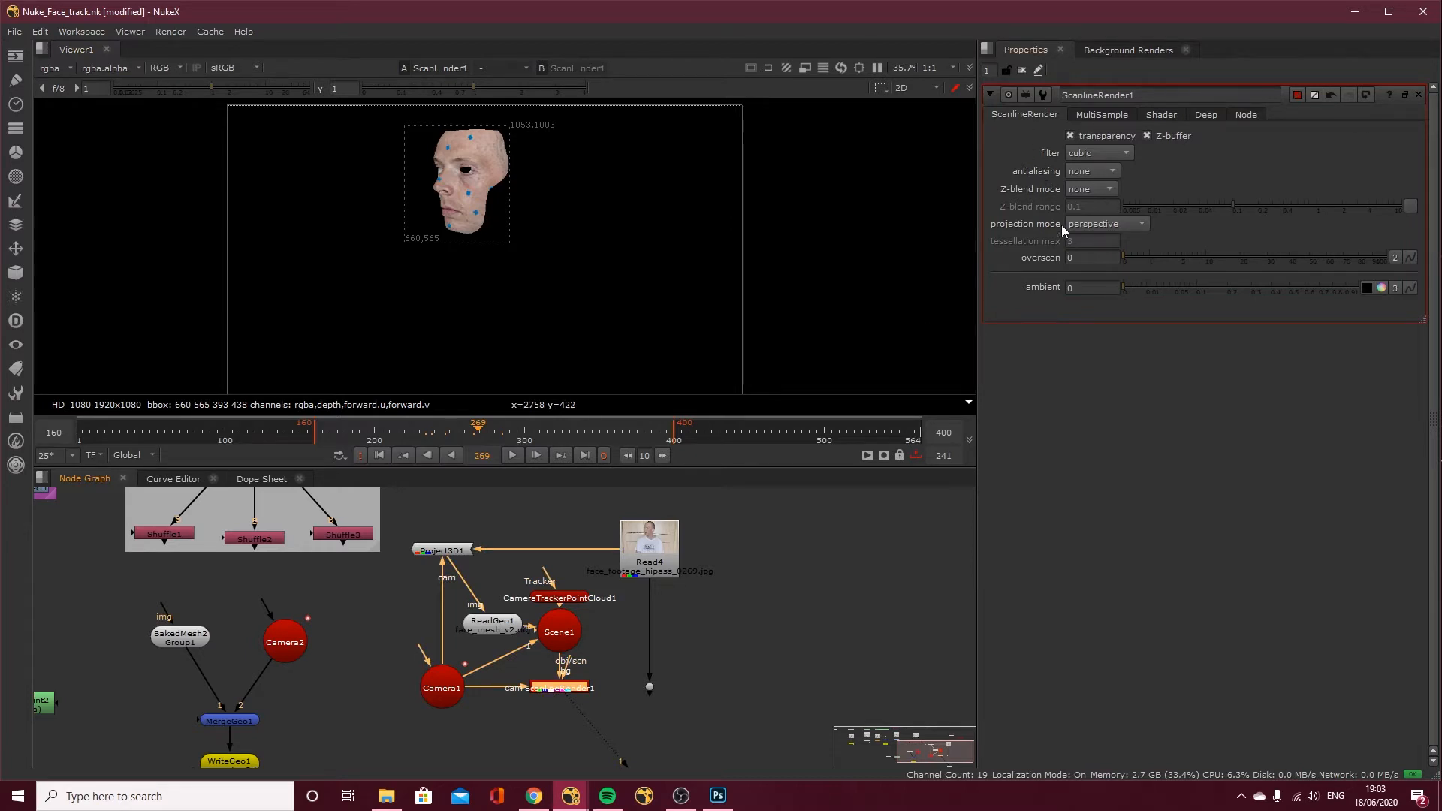
{"action": "left_click", "coordinate": [1084, 227]}
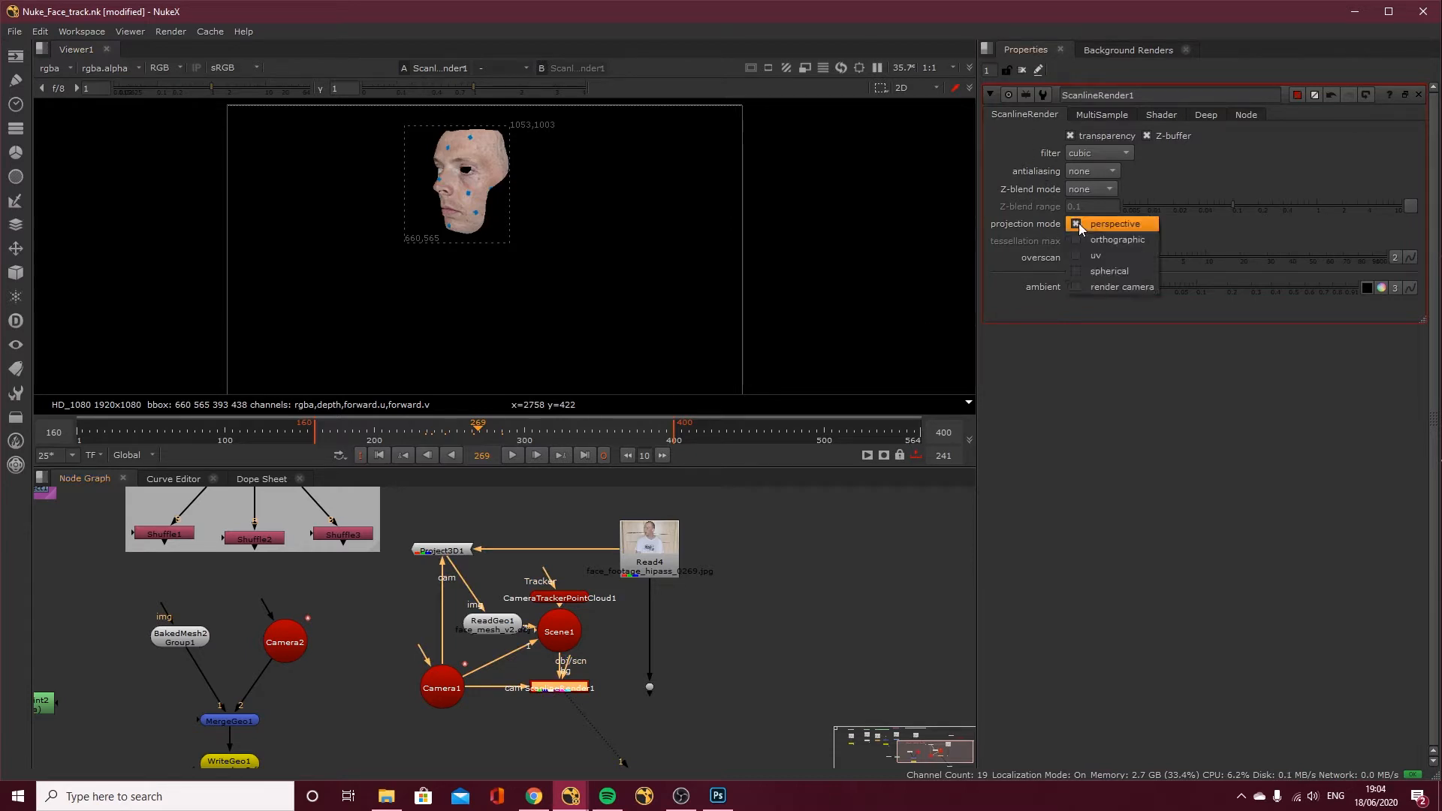
{"action": "left_click", "coordinate": [1096, 257]}
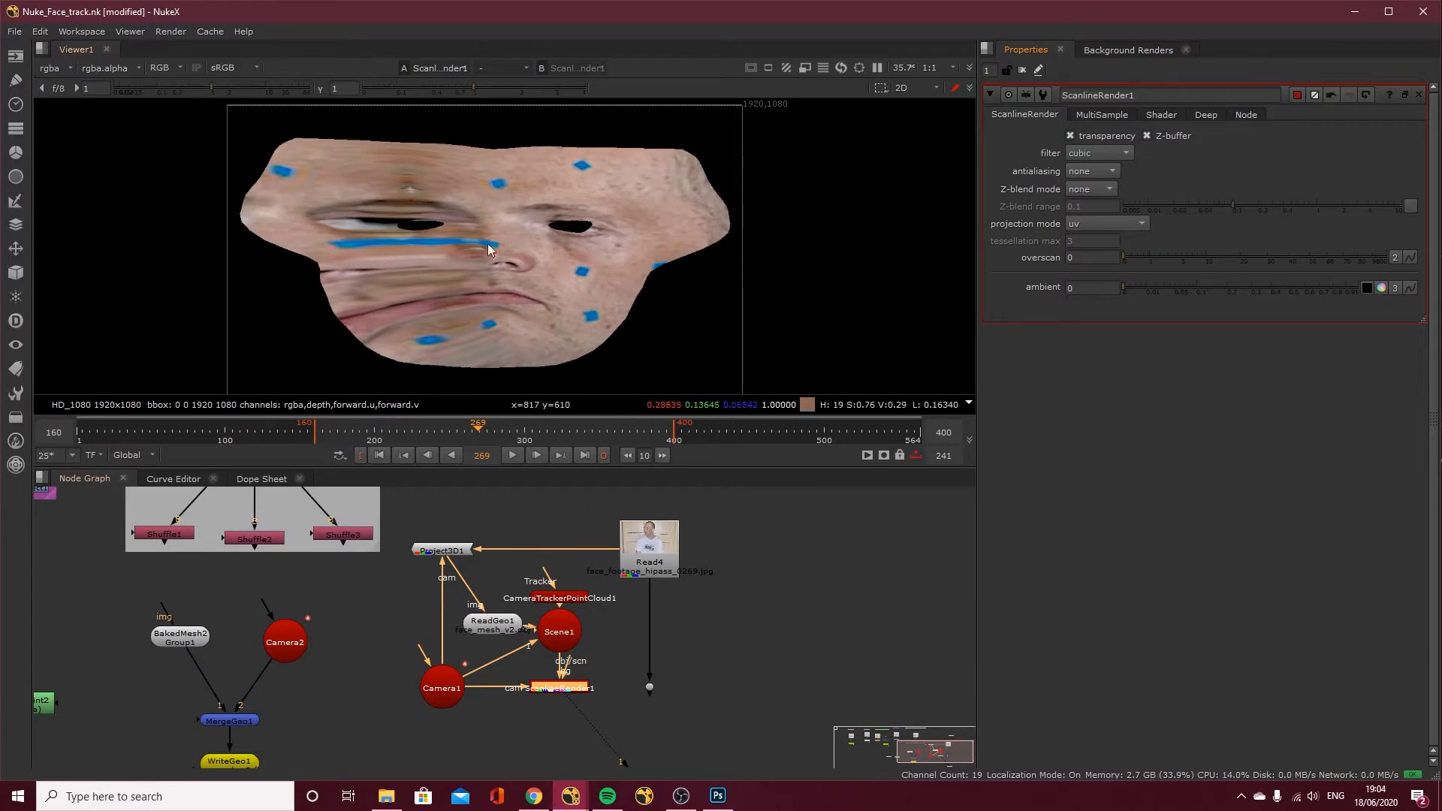
Compare the unwrapped face texture from ScanlineRender1 with the source footage at frames 176, 268 and 368
{"action": "left_click_drag", "start_coordinate": [478, 428], "coordinate": [338, 434]}
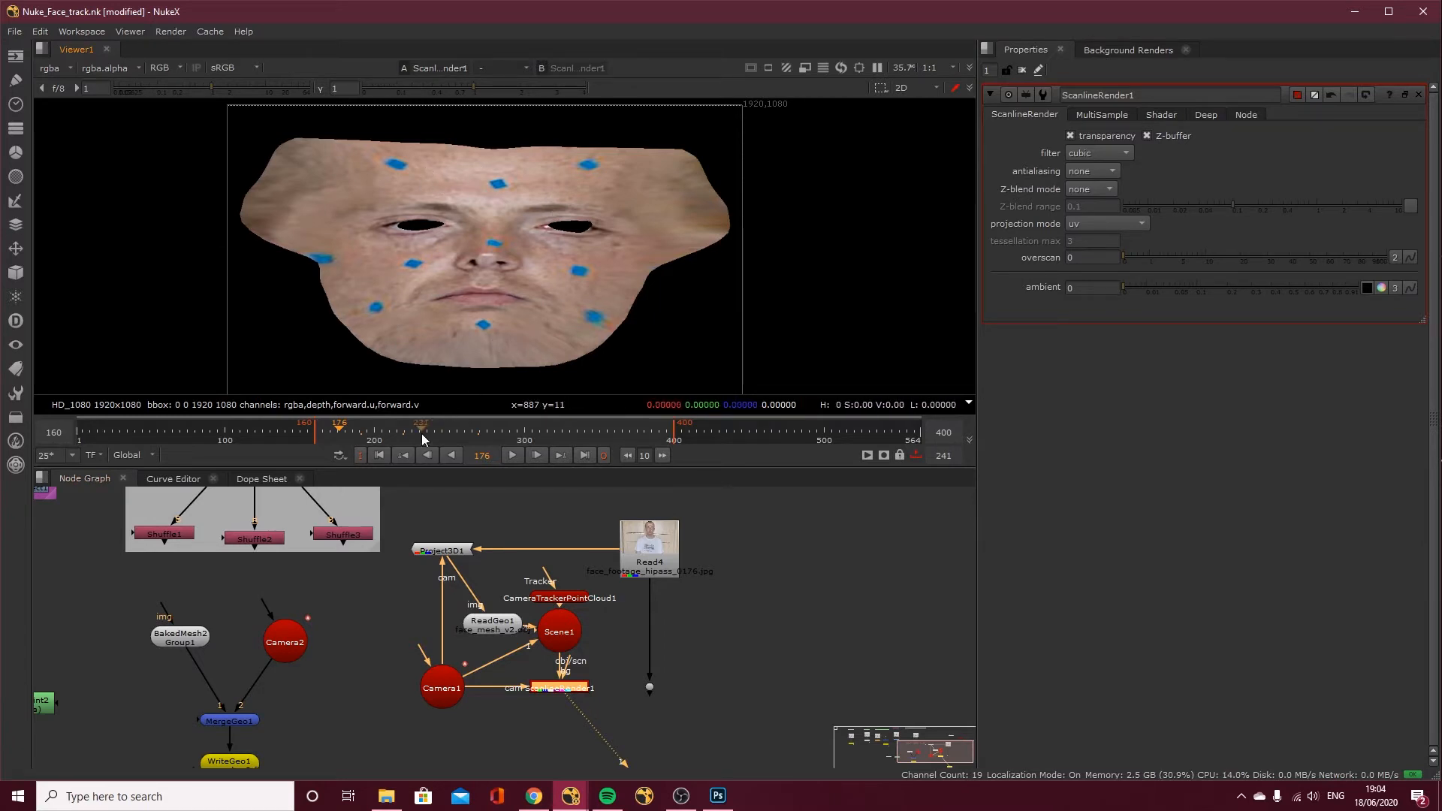
{"action": "left_click_drag", "start_coordinate": [422, 436], "coordinate": [478, 443]}
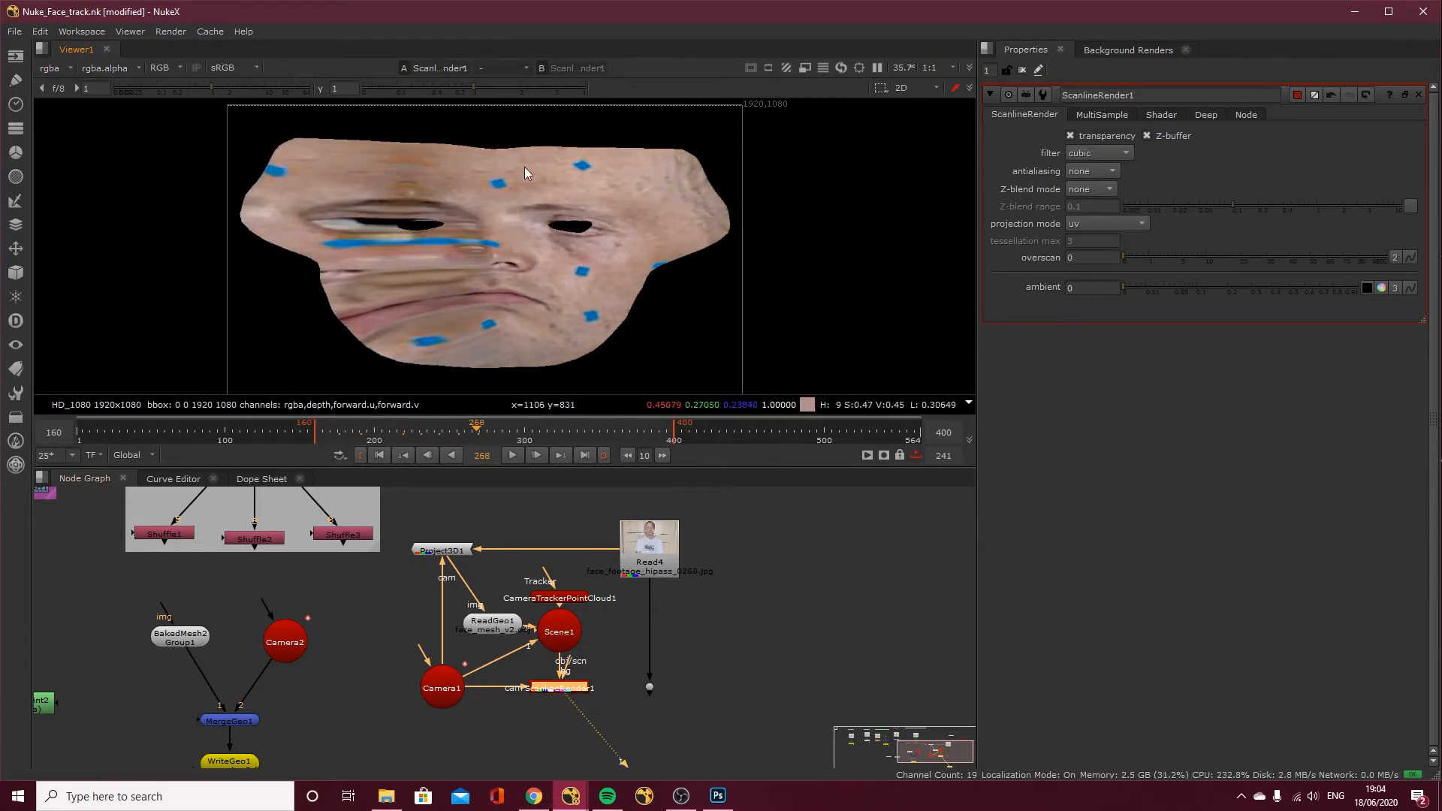
{"action": "left_click", "coordinate": [651, 687]}
{"action": "key", "text": "1"}
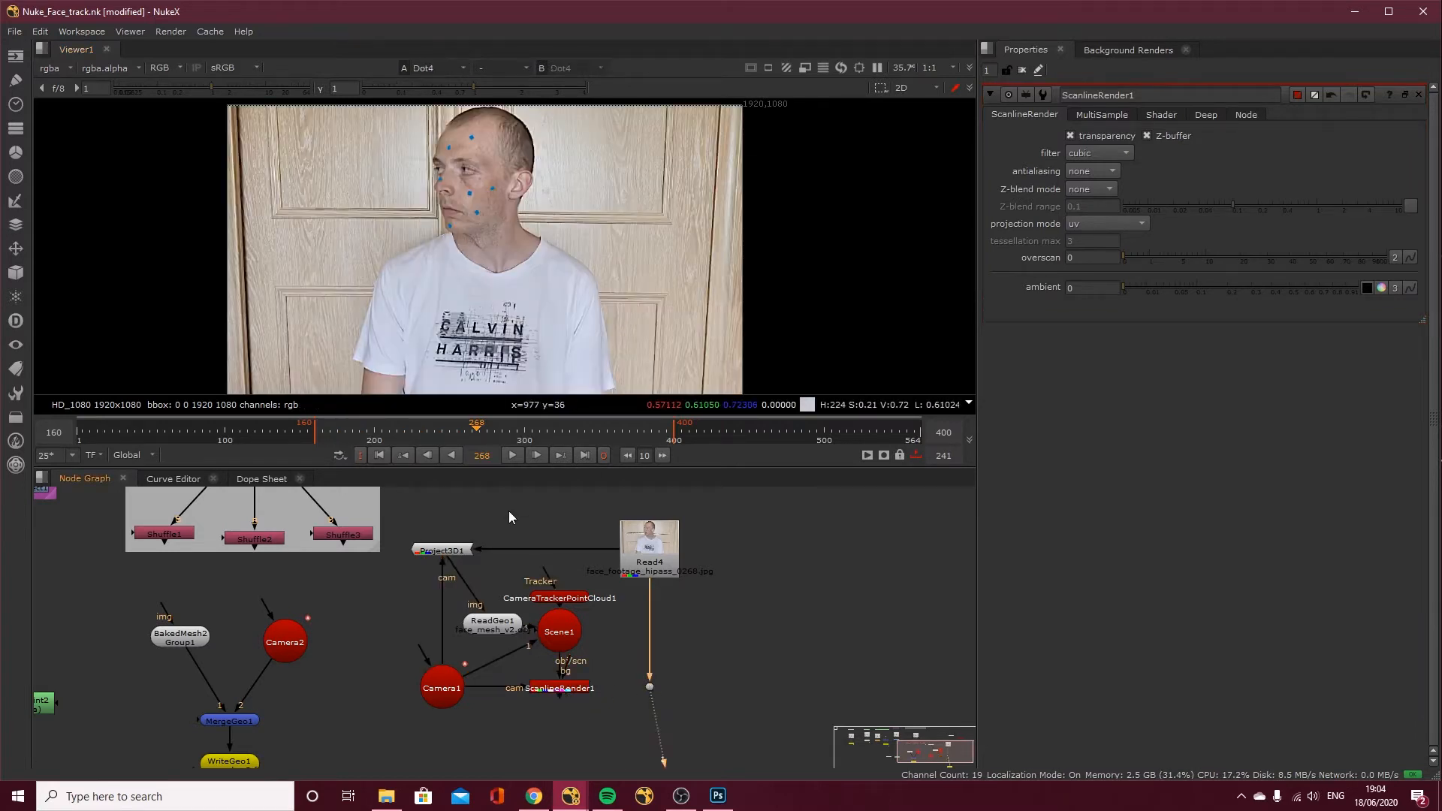
{"action": "left_click_drag", "start_coordinate": [557, 428], "coordinate": [626, 441]}
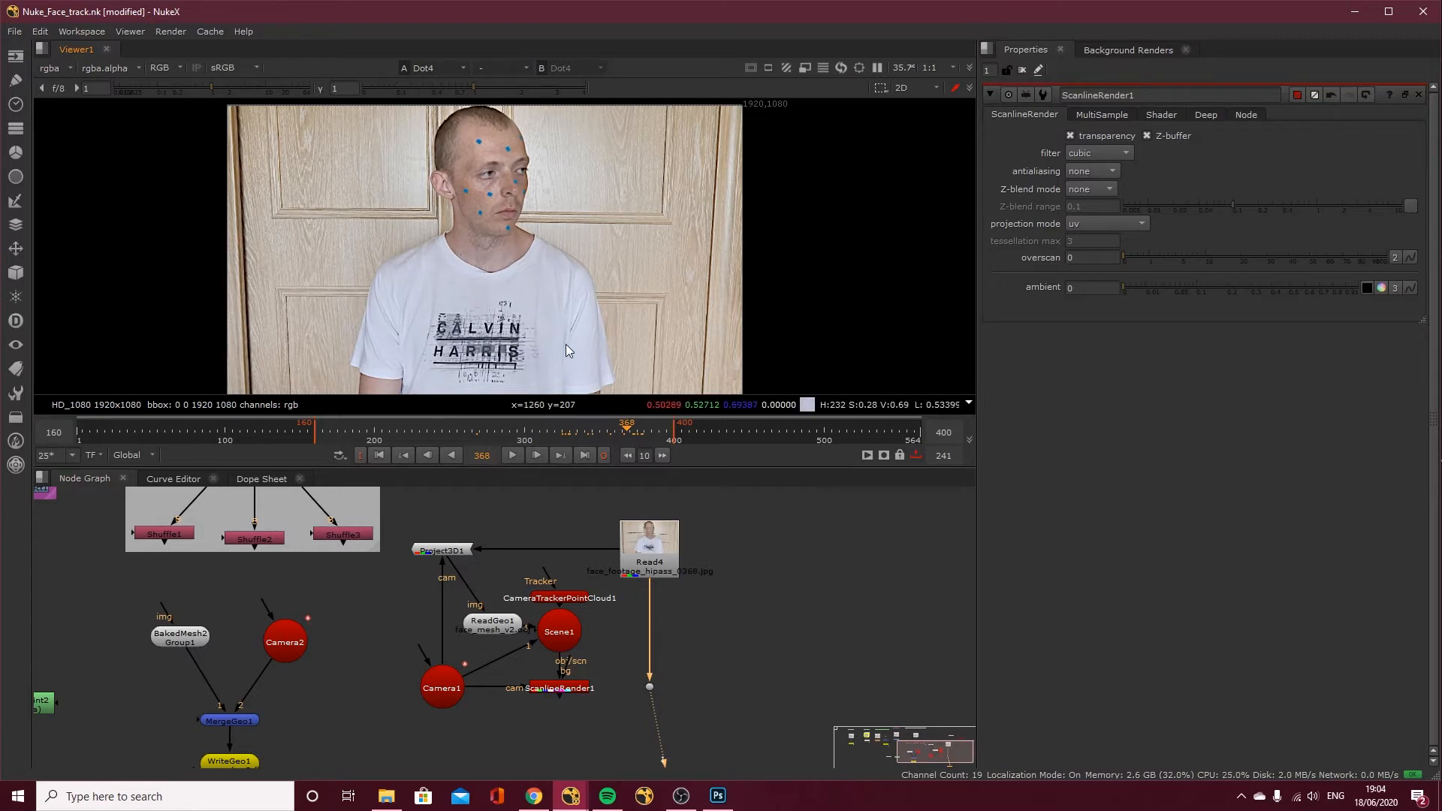
{"action": "left_click", "coordinate": [557, 682]}
{"action": "key", "text": "1"}
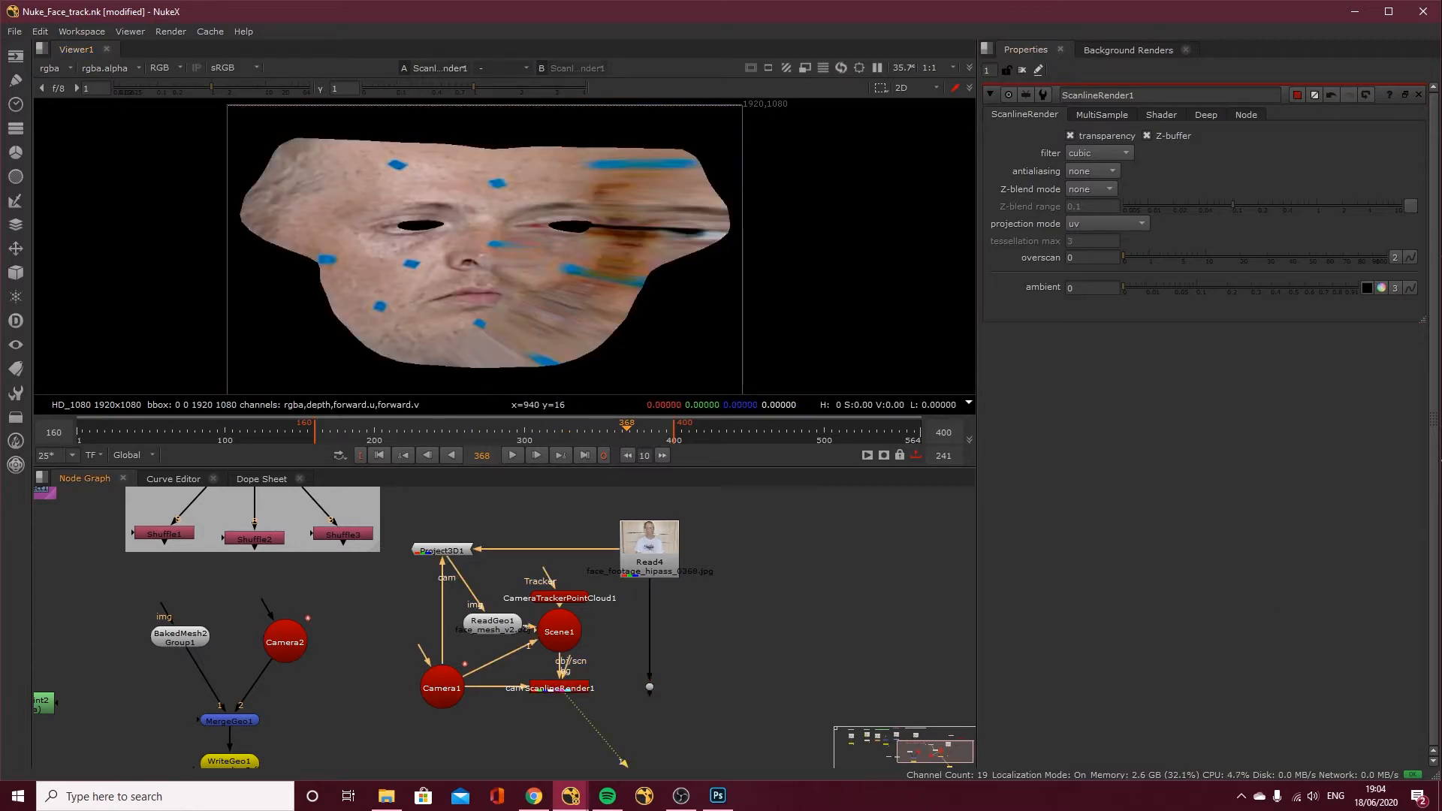
Go to frame 170 and connect a new Write node beneath ScanlineRender1, leaving room between the two nodes
{"action": "key", "text": "alt+Tab"}
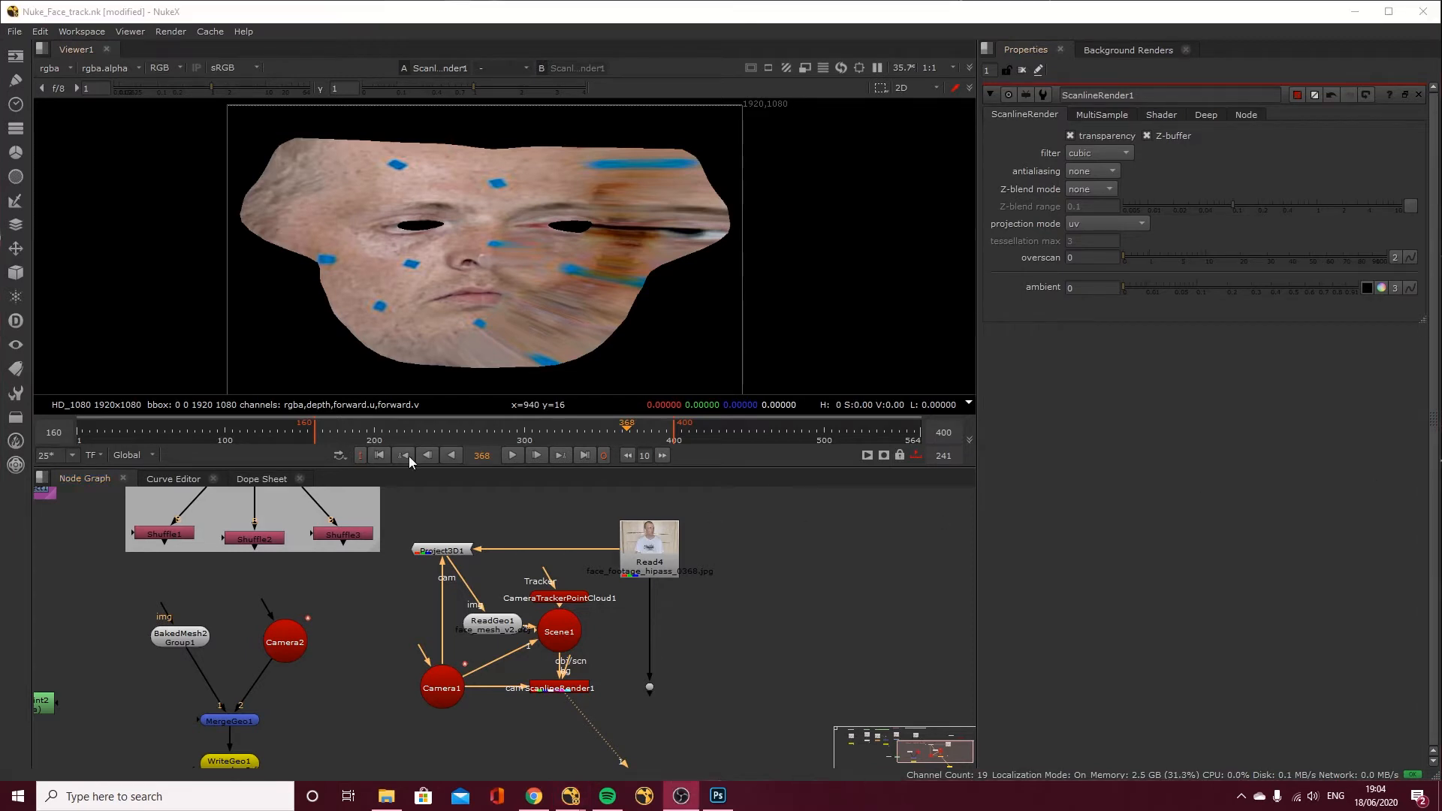
{"action": "left_click_drag", "start_coordinate": [364, 434], "coordinate": [331, 436]}
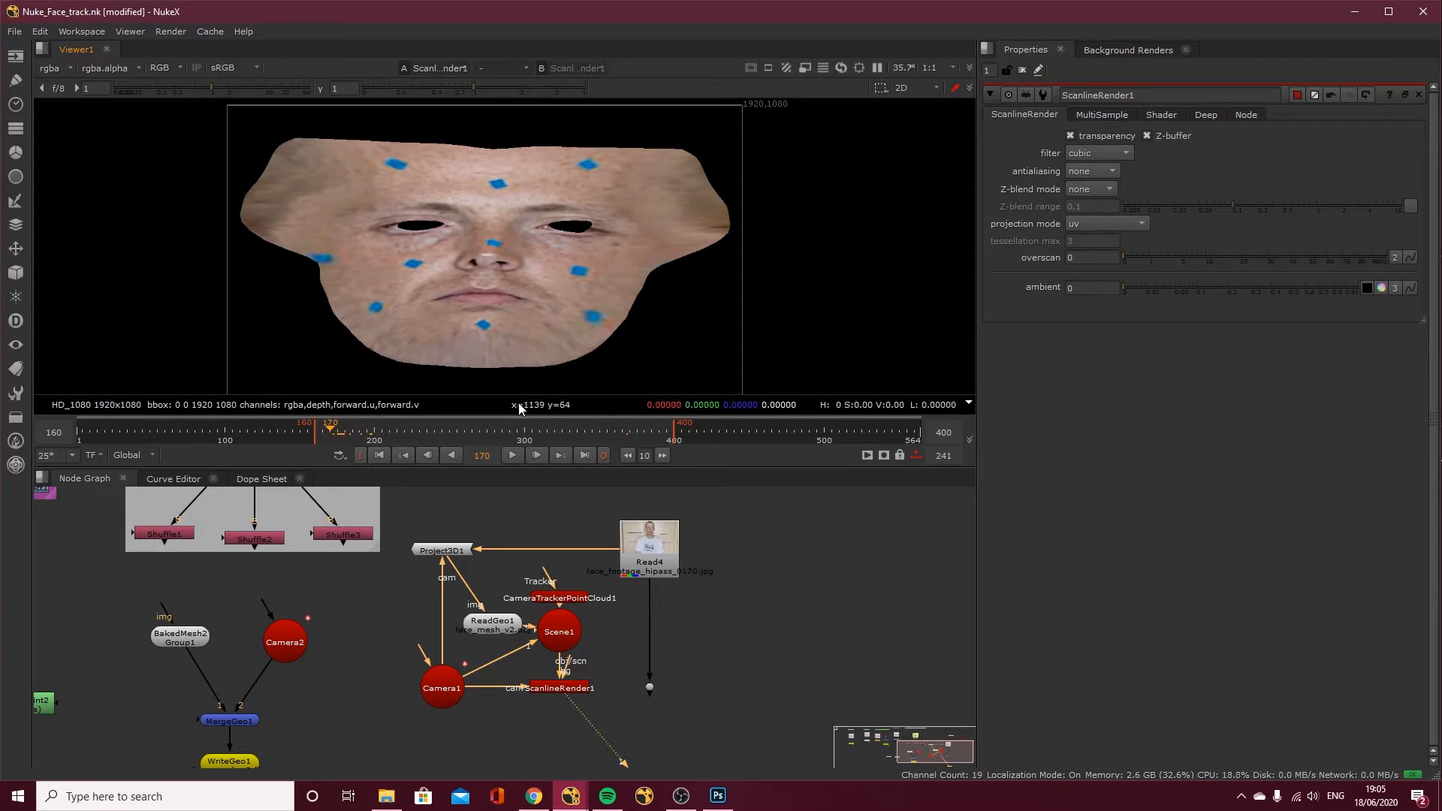
{"action": "left_click", "coordinate": [576, 738]}
{"action": "key", "text": "w"}
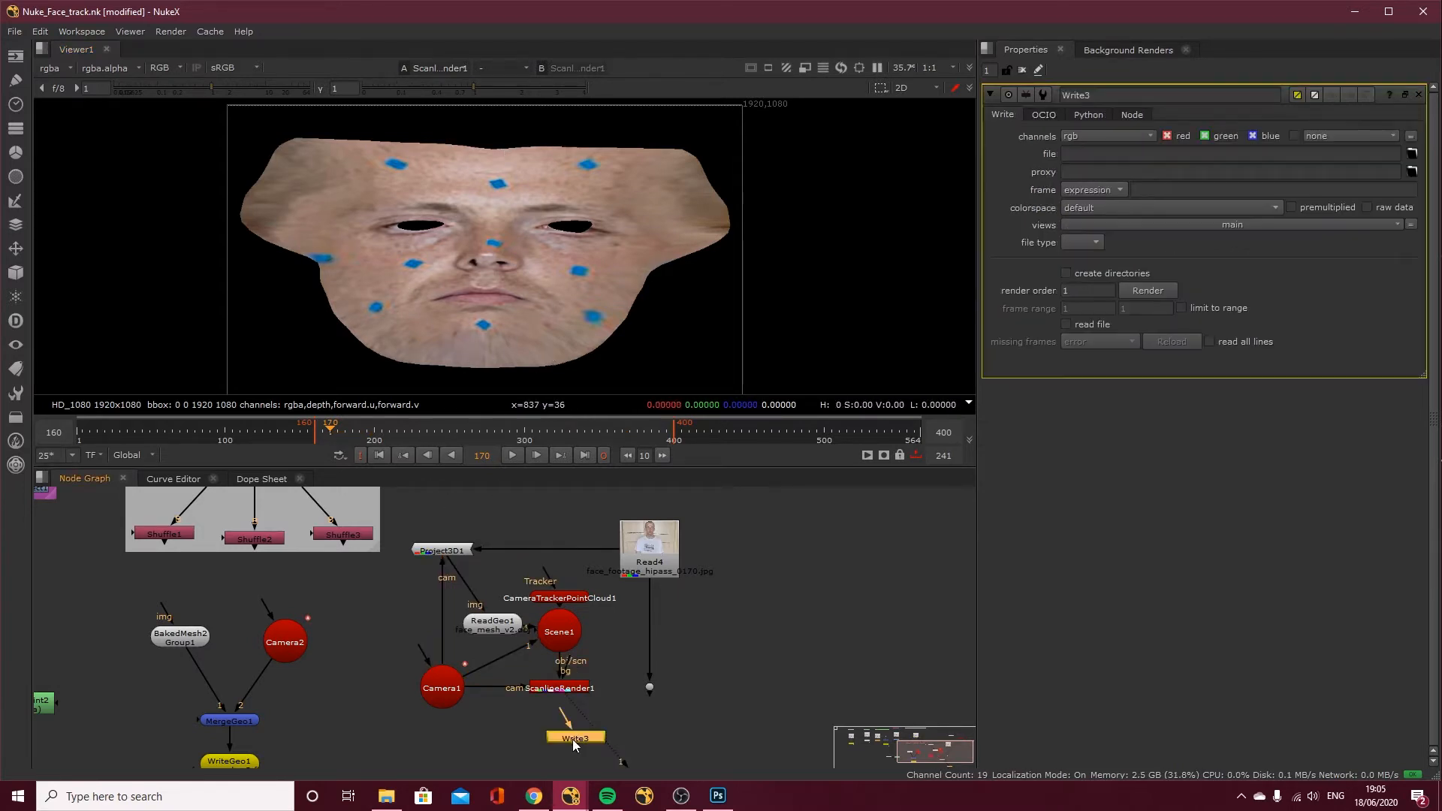
{"action": "left_click", "coordinate": [590, 734]}
{"action": "left_click_drag", "start_coordinate": [592, 738], "coordinate": [559, 761]}
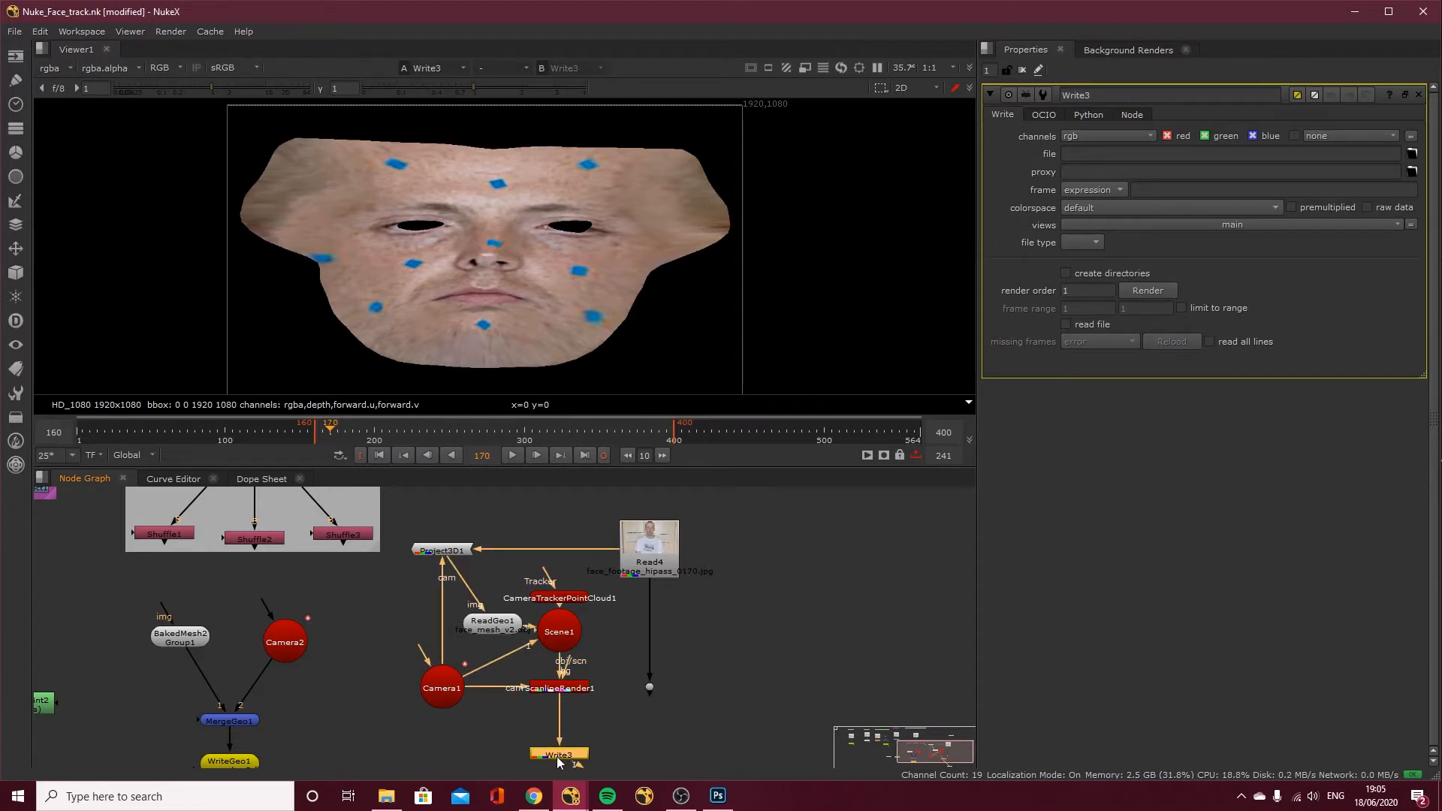
{"action": "middle_click_drag", "start_coordinate": [615, 730], "coordinate": [614, 715]}
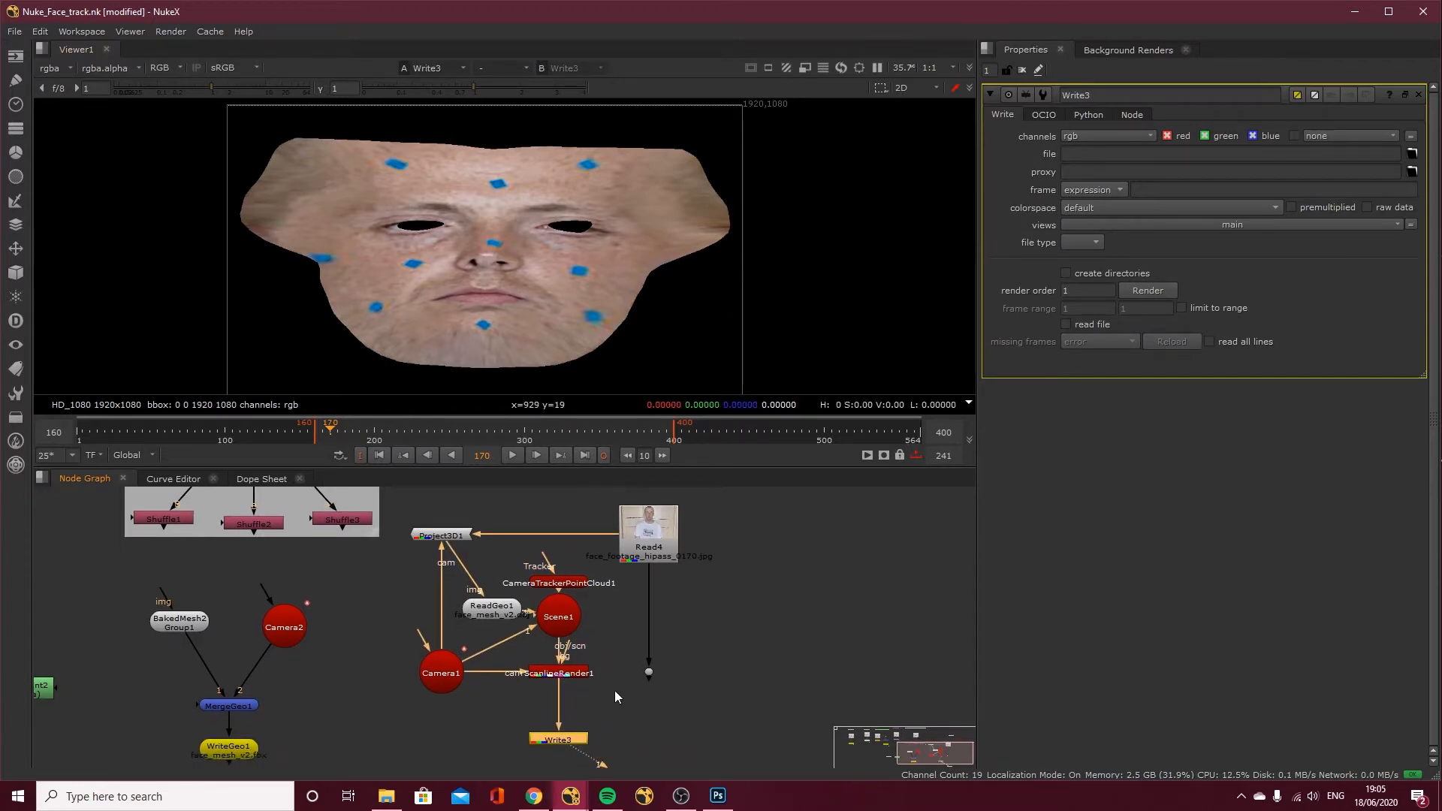
{"action": "scroll", "coordinate": [613, 293], "scroll_direction": "down", "scroll_amount": 1}
{"action": "middle_click_drag", "start_coordinate": [652, 344], "coordinate": [650, 326]}
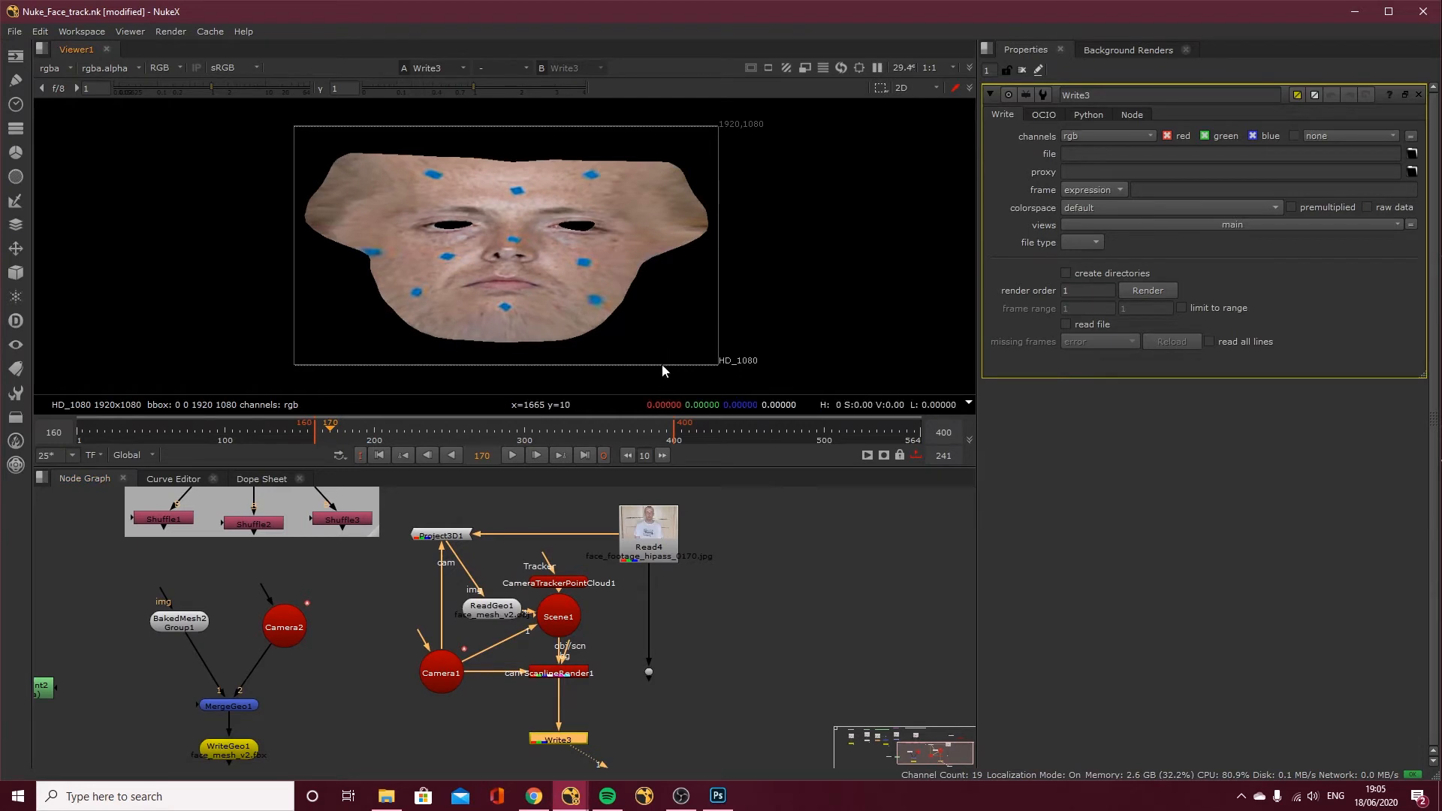
{"action": "left_click_drag", "start_coordinate": [578, 740], "coordinate": [579, 747]}
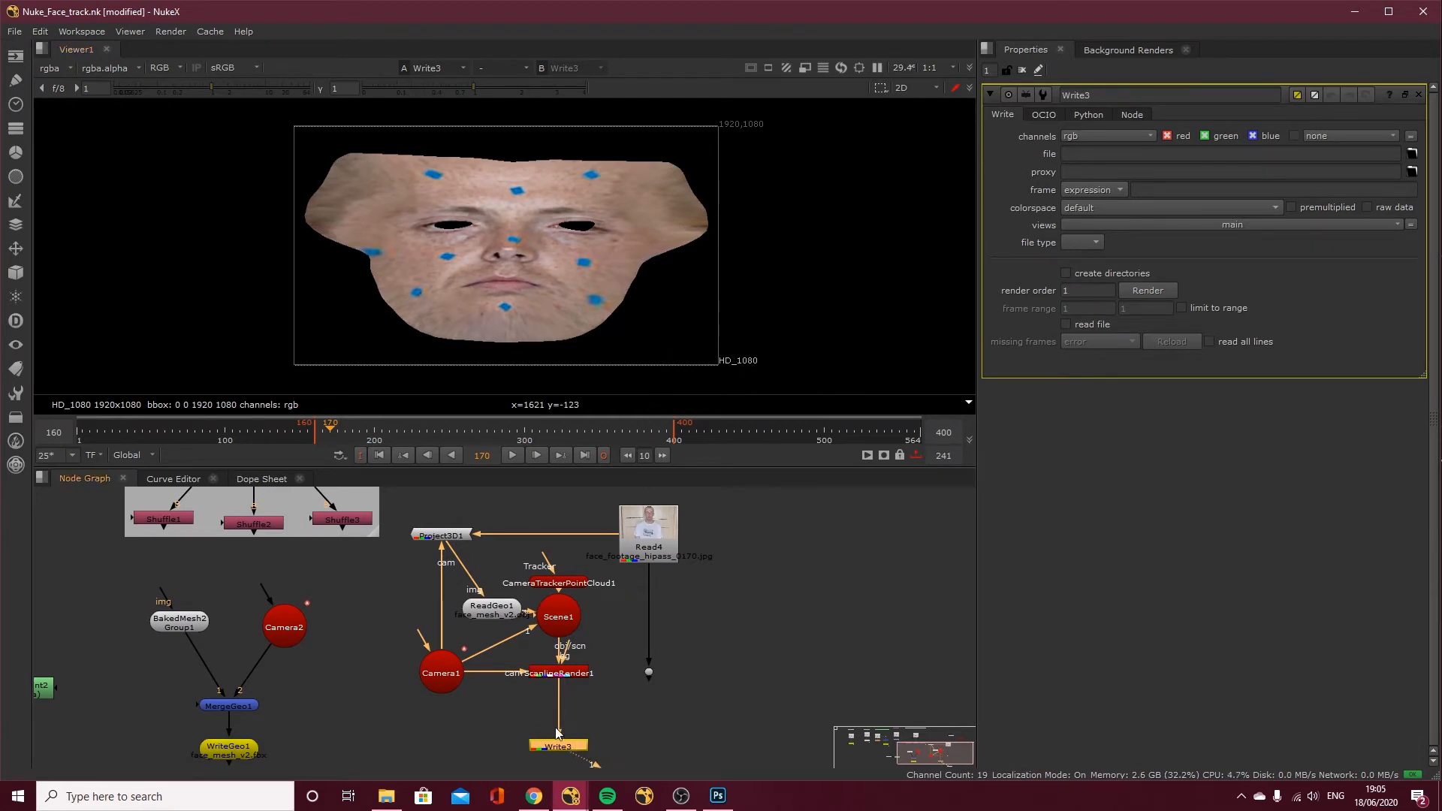
Add a Reformat node and insert it between ScanlineRender1 and Write3
{"action": "left_click", "coordinate": [486, 716]}
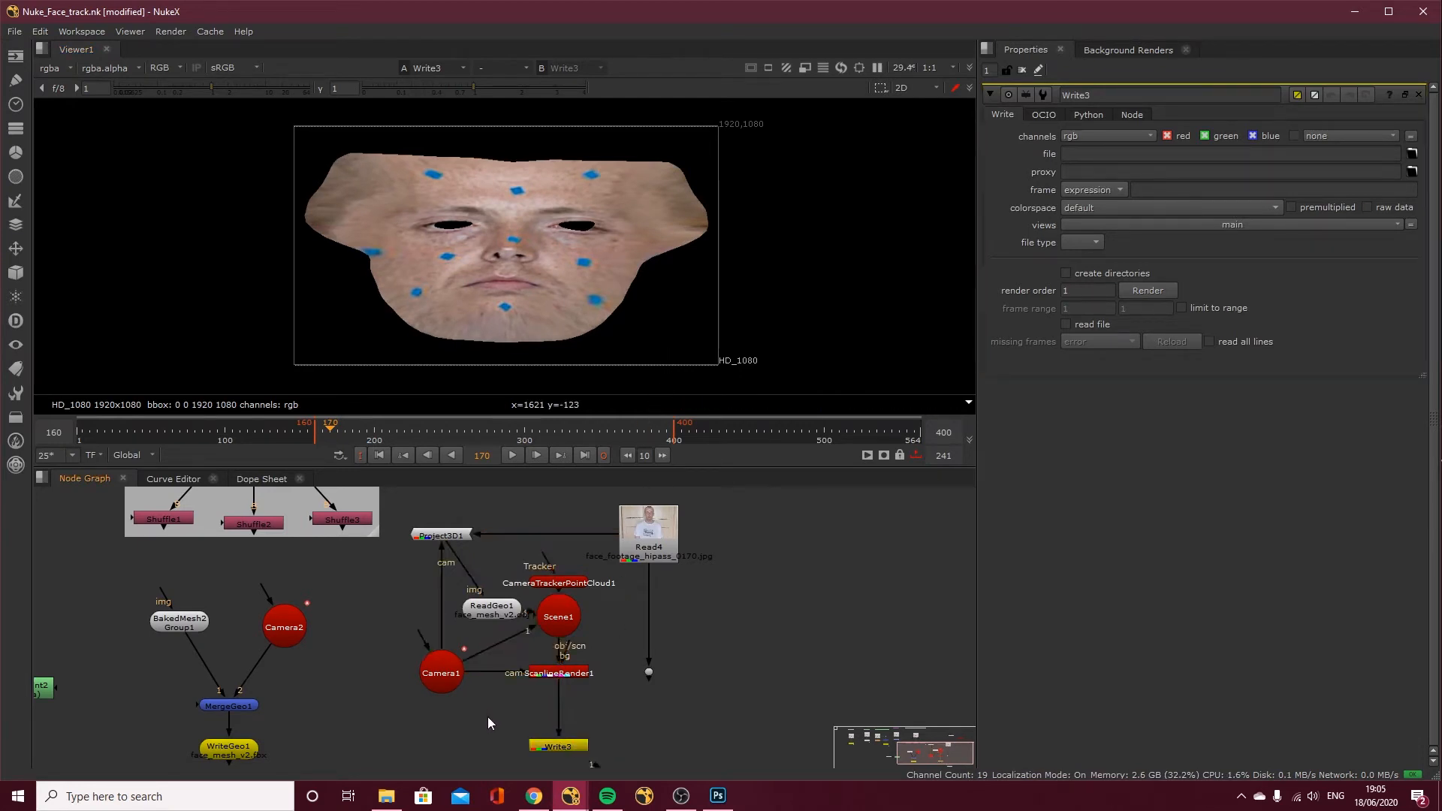
{"action": "key", "text": "Tab"}
{"action": "type", "text": "re"}
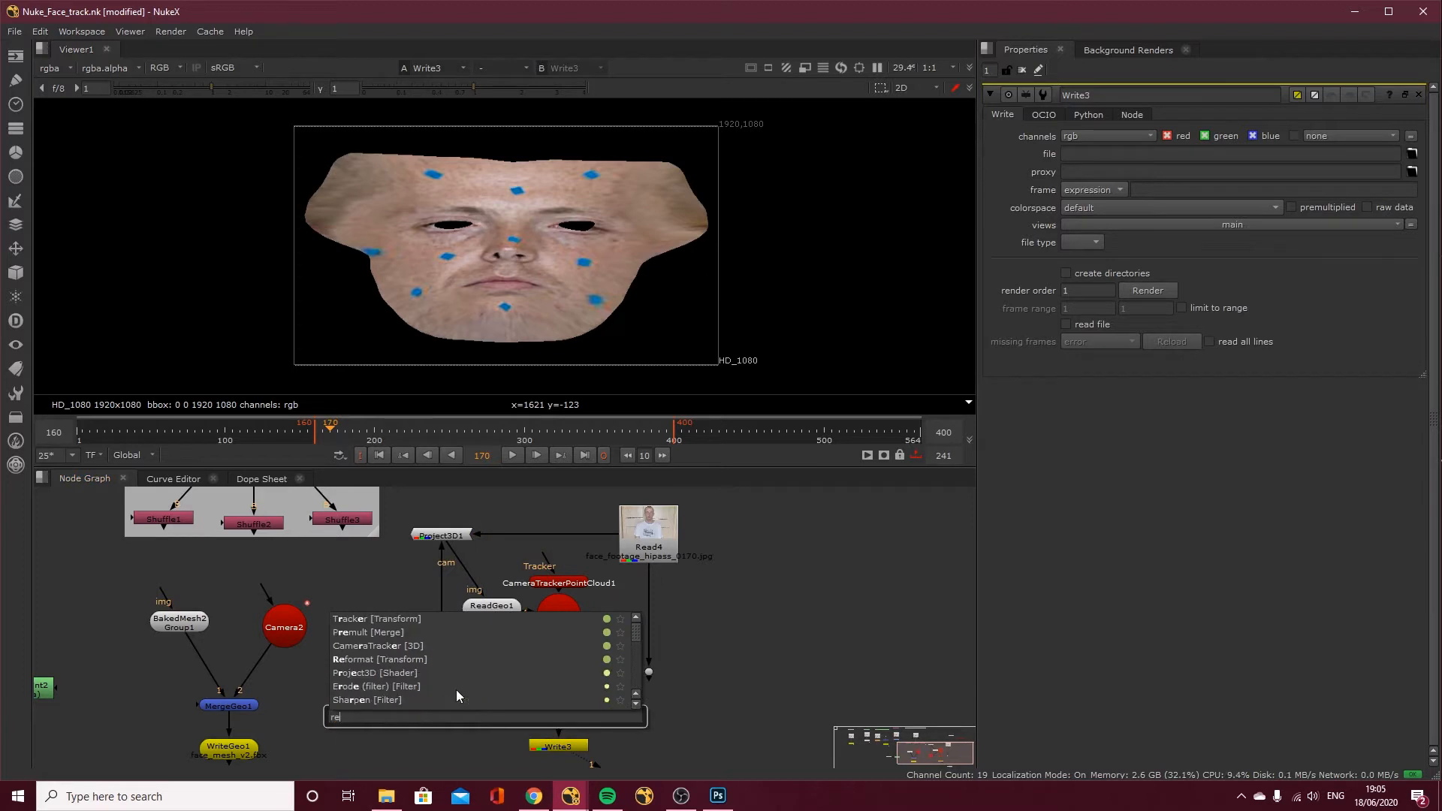
{"action": "left_click", "coordinate": [377, 661]}
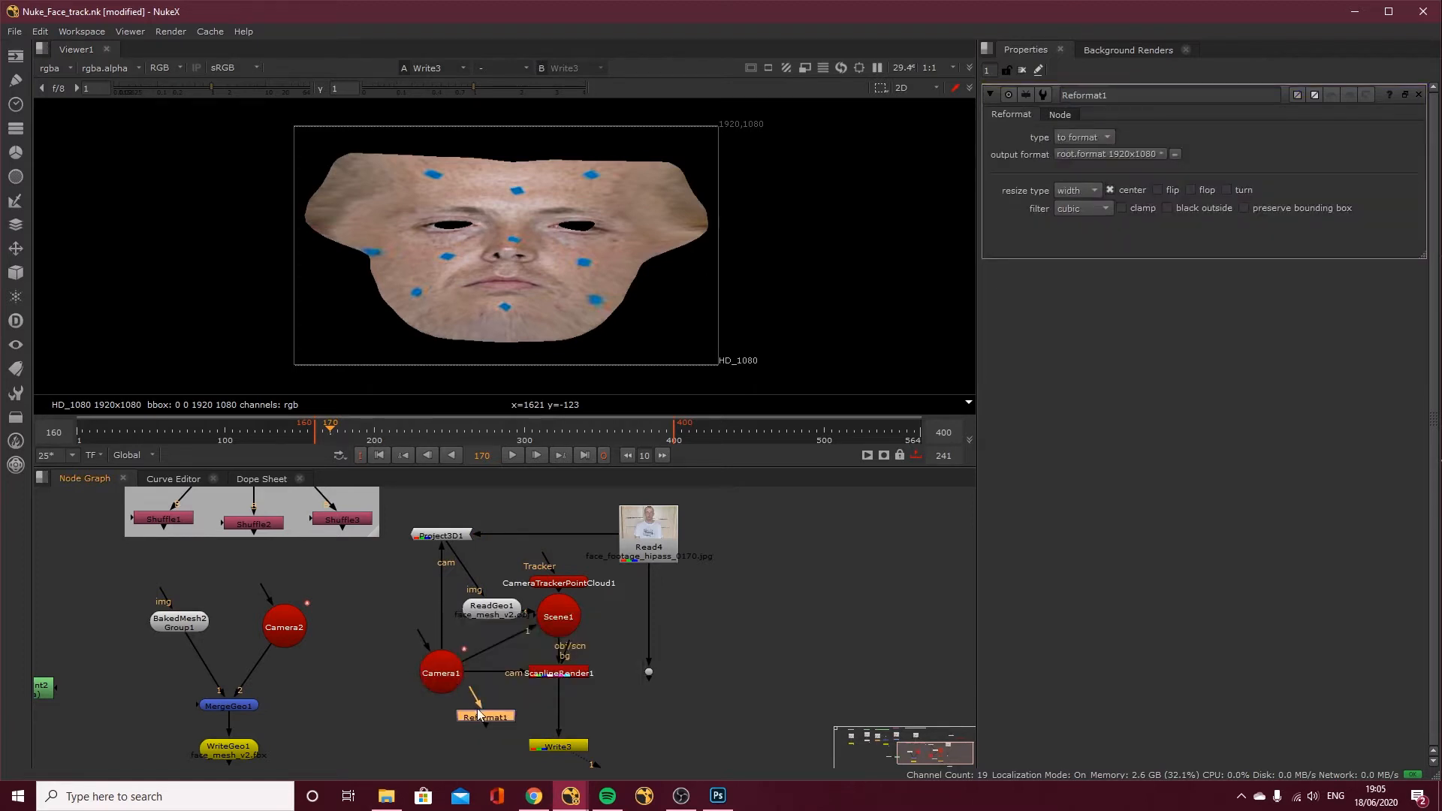
{"action": "left_click_drag", "start_coordinate": [480, 717], "coordinate": [556, 716]}
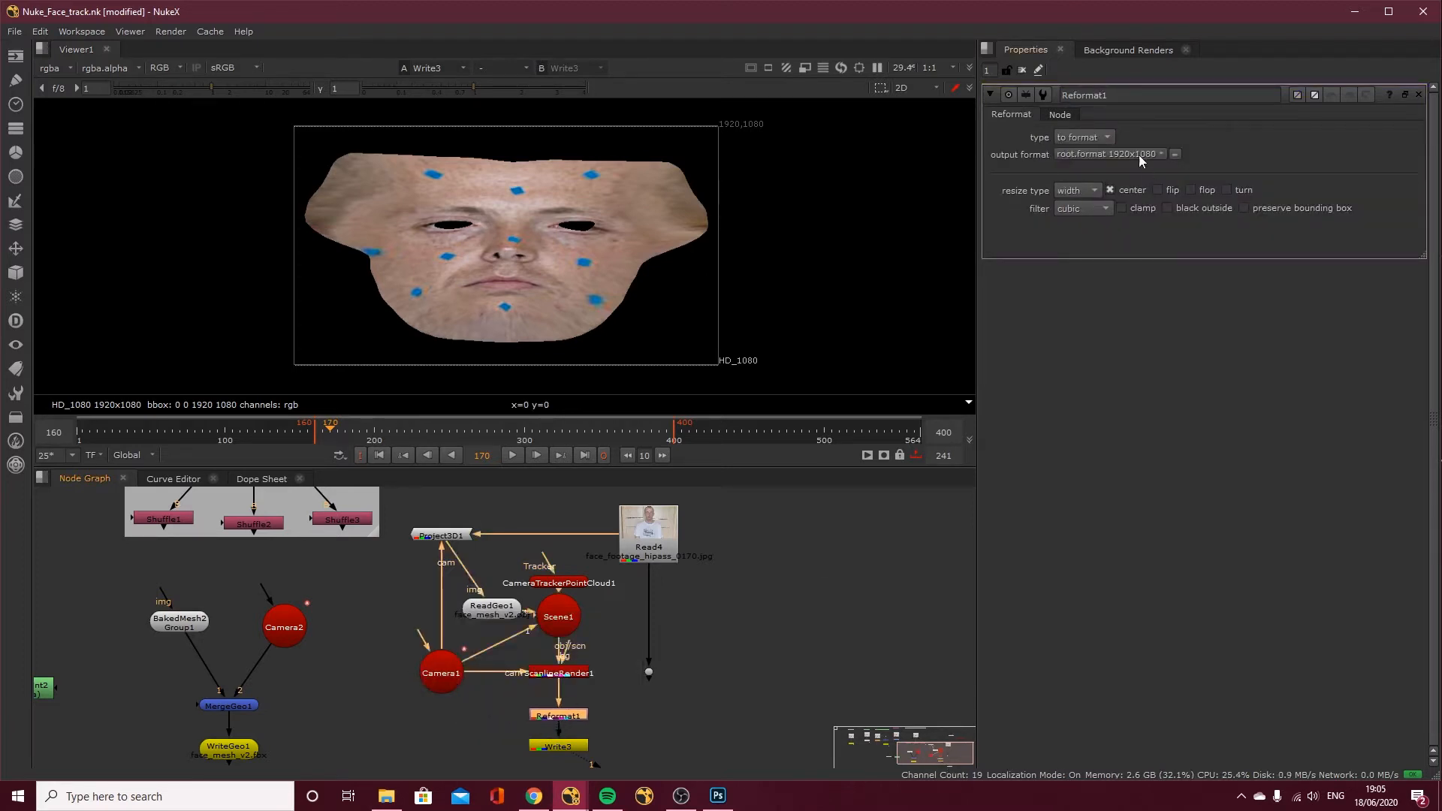
Set Reformat1's output format to square_1K 1024x1024 and its resize type to distort
{"action": "left_click", "coordinate": [1133, 153]}
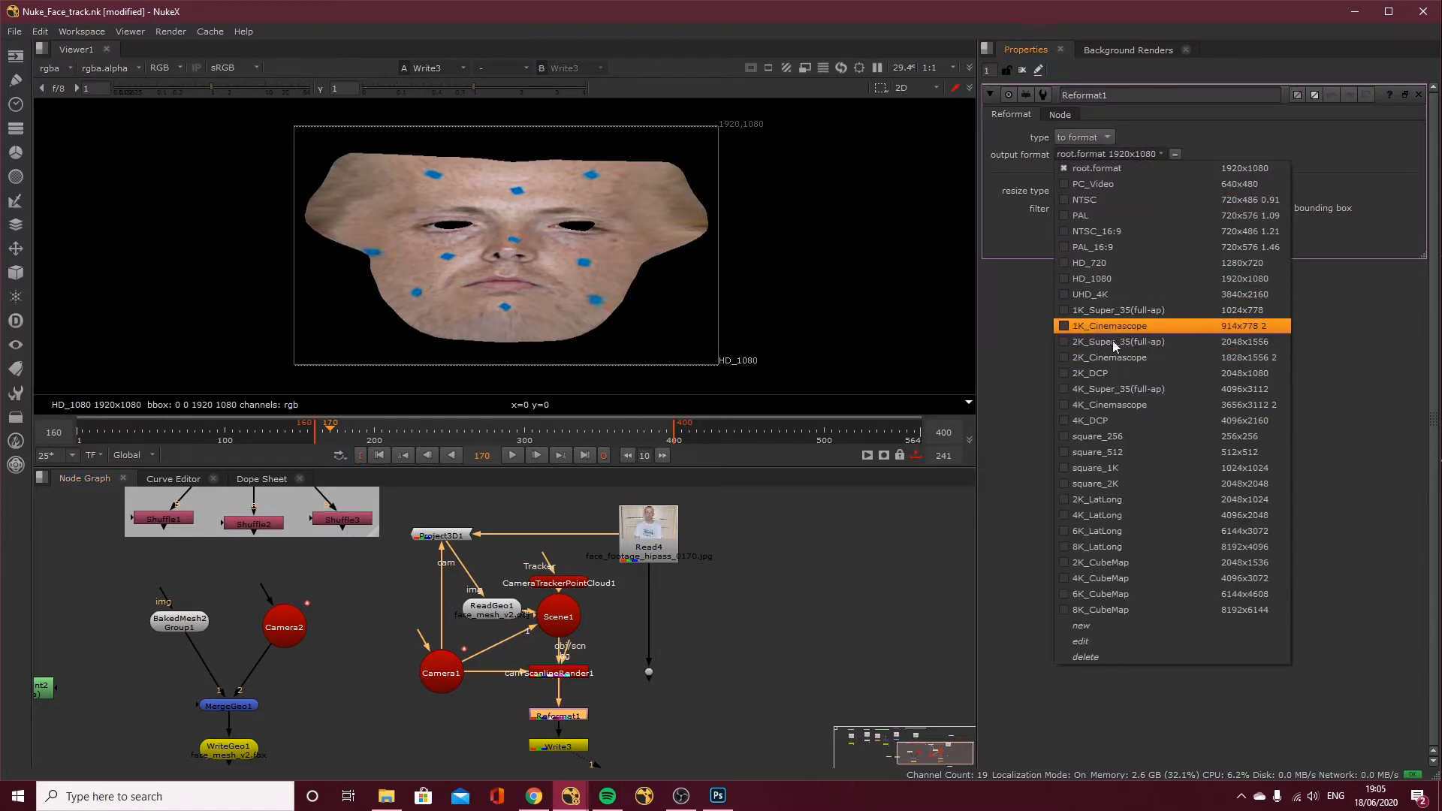
{"action": "left_click", "coordinate": [1123, 468]}
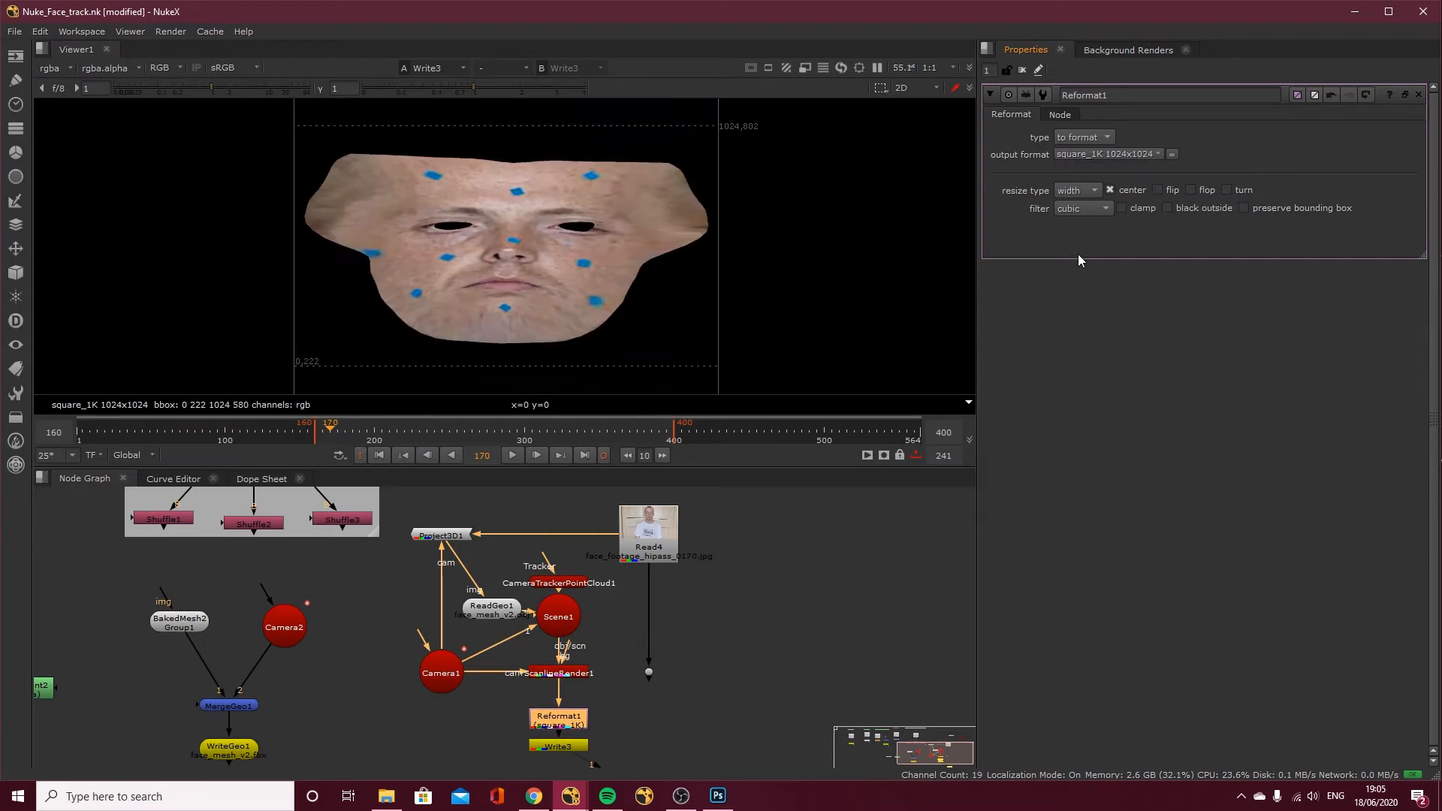
{"action": "scroll", "coordinate": [525, 179], "scroll_direction": "down", "scroll_amount": 3}
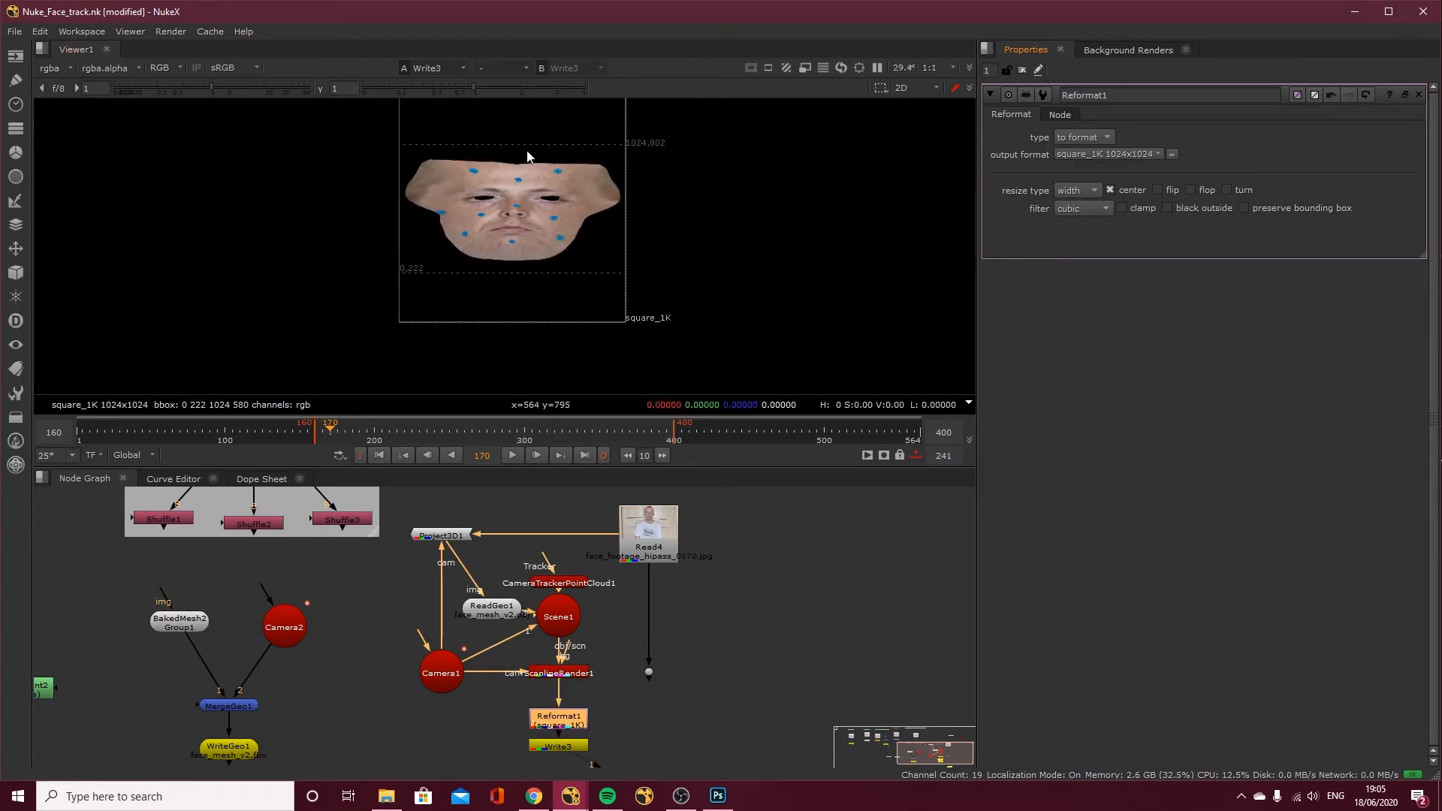
{"action": "left_click", "coordinate": [1083, 191]}
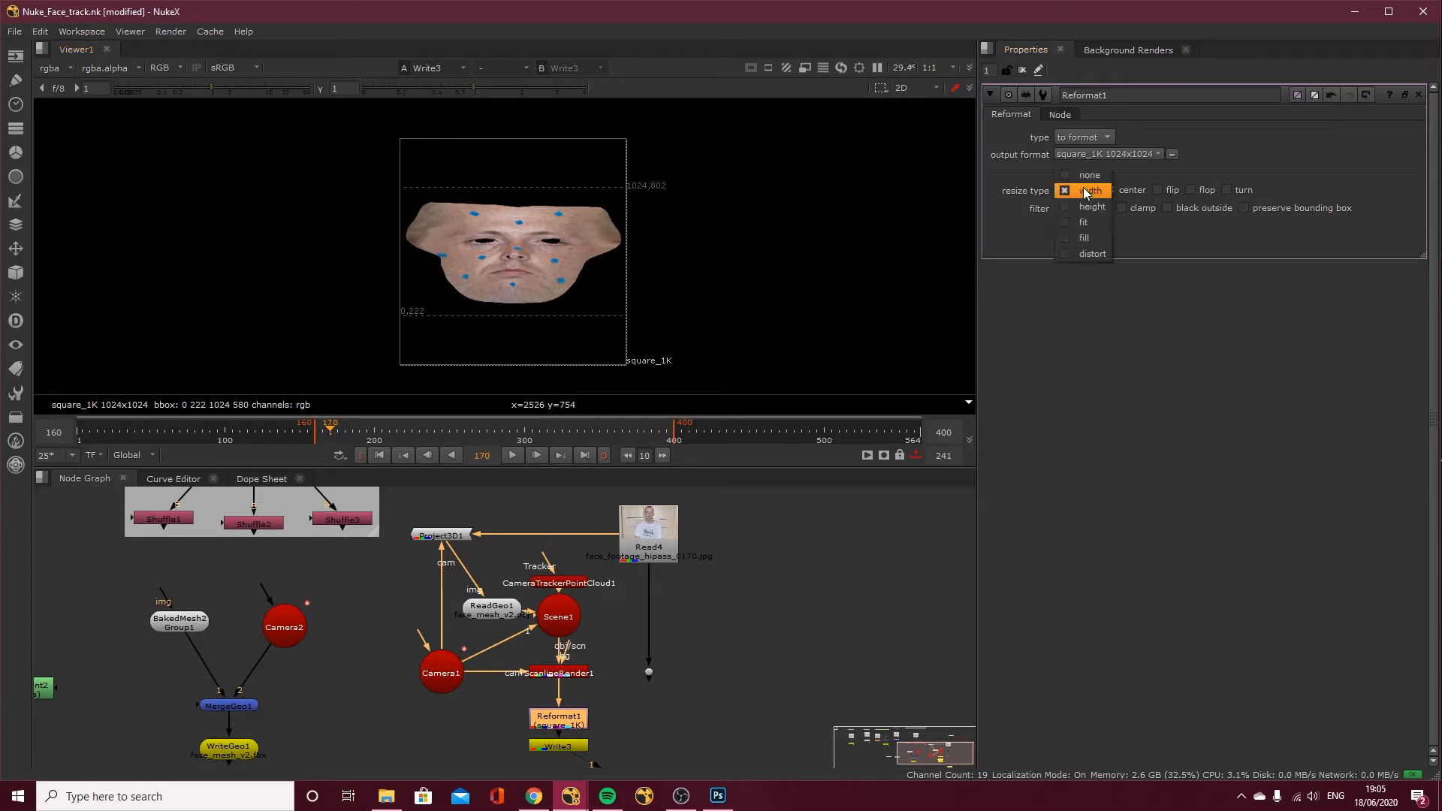
{"action": "left_click", "coordinate": [1091, 254]}
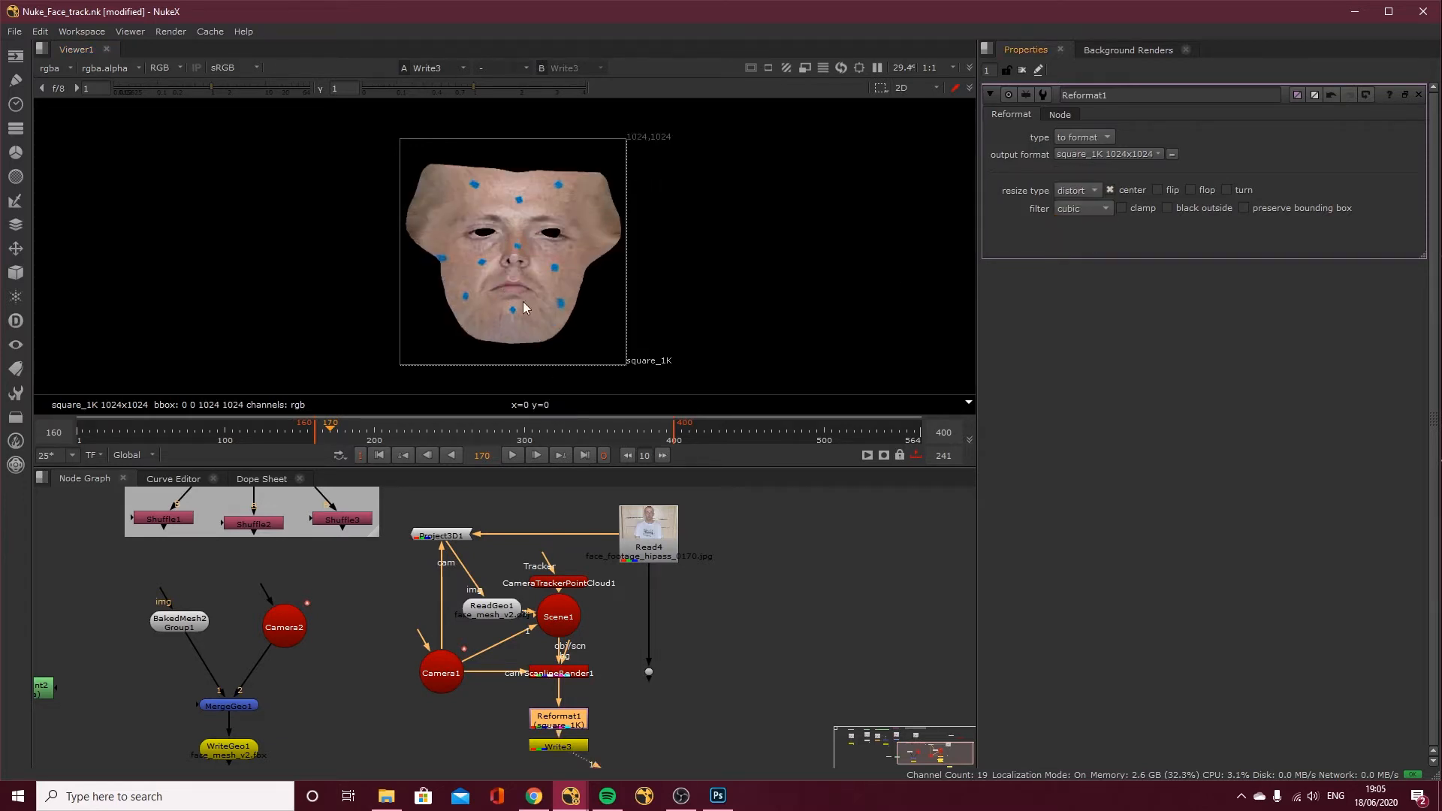
{"action": "scroll", "coordinate": [598, 302], "scroll_direction": "up", "scroll_amount": 3}
{"action": "scroll", "coordinate": [507, 274], "scroll_direction": "down", "scroll_amount": 2}
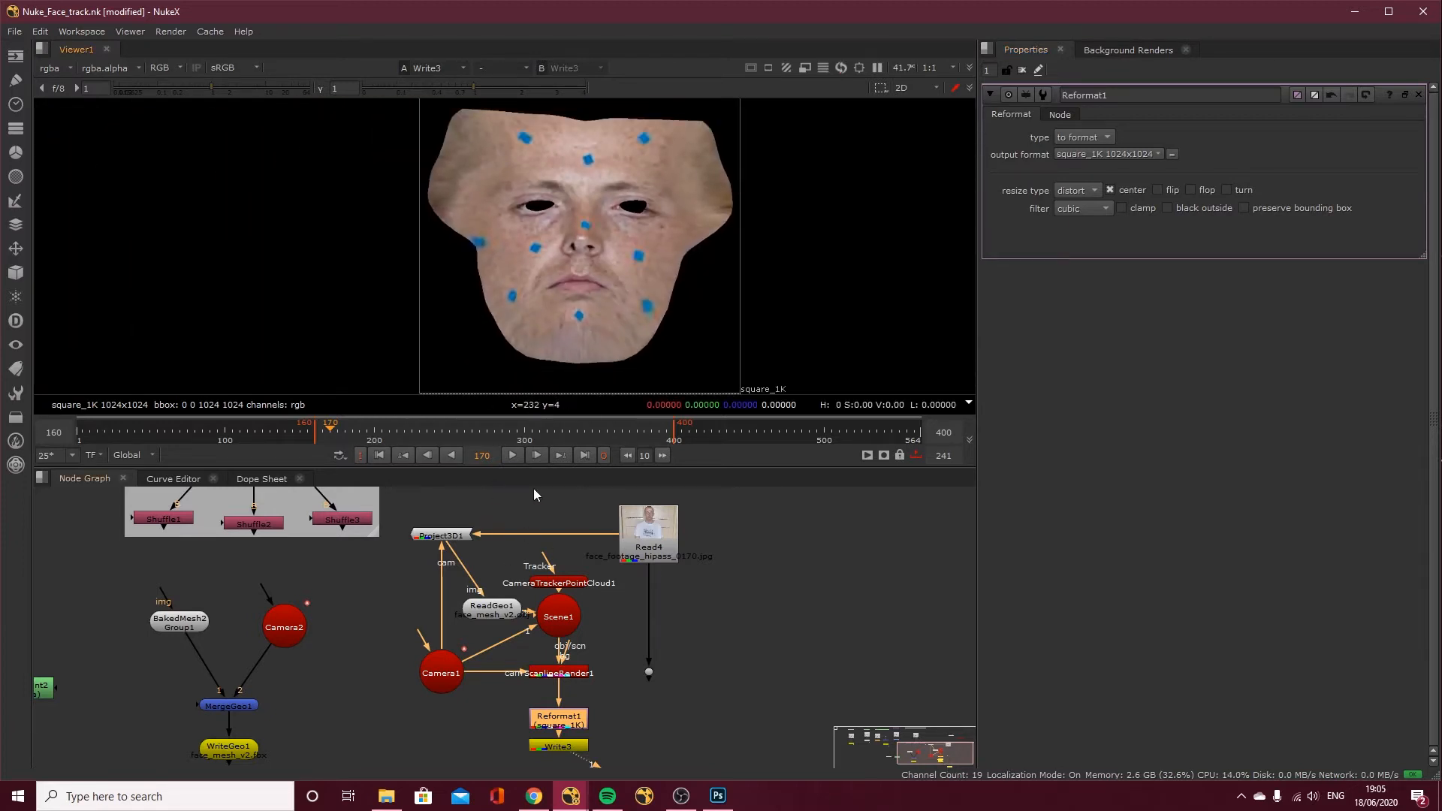
Set Write3's file type to jpeg and its output file to face_texture_170.jpg in the Lesson 8 folder
{"action": "double_click", "coordinate": [564, 751]}
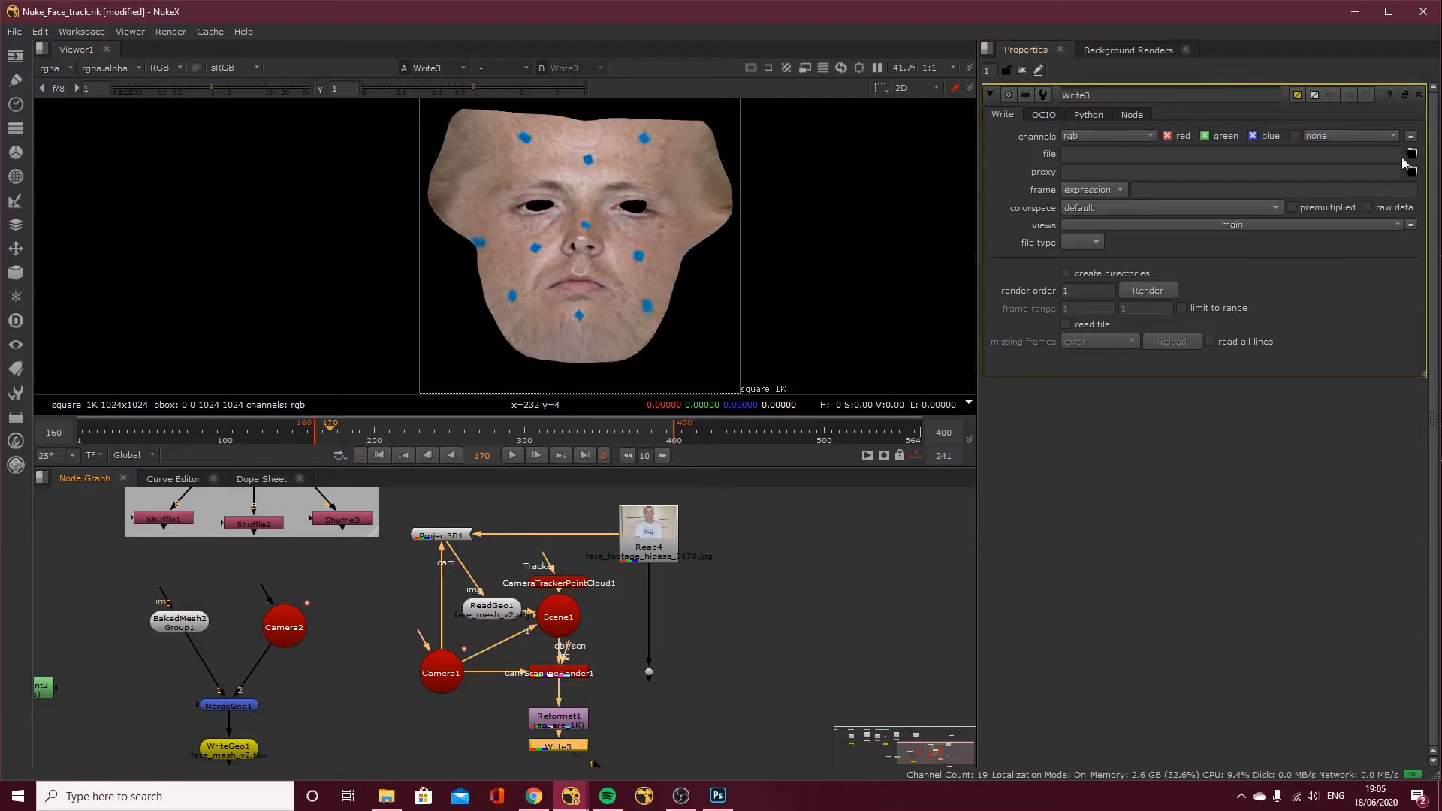
{"action": "left_click", "coordinate": [1090, 242]}
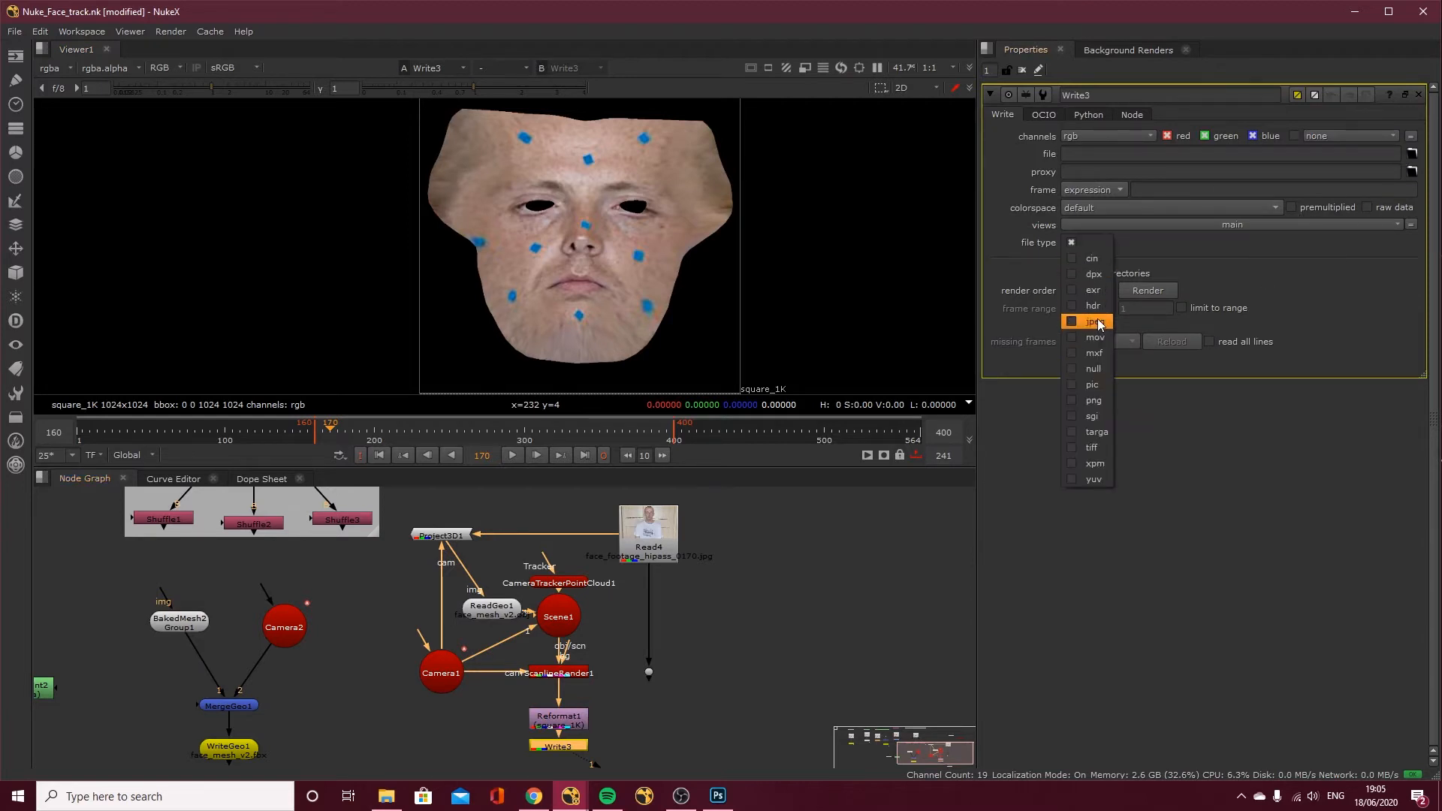
{"action": "left_click", "coordinate": [1097, 322]}
{"action": "left_click", "coordinate": [1413, 154]}
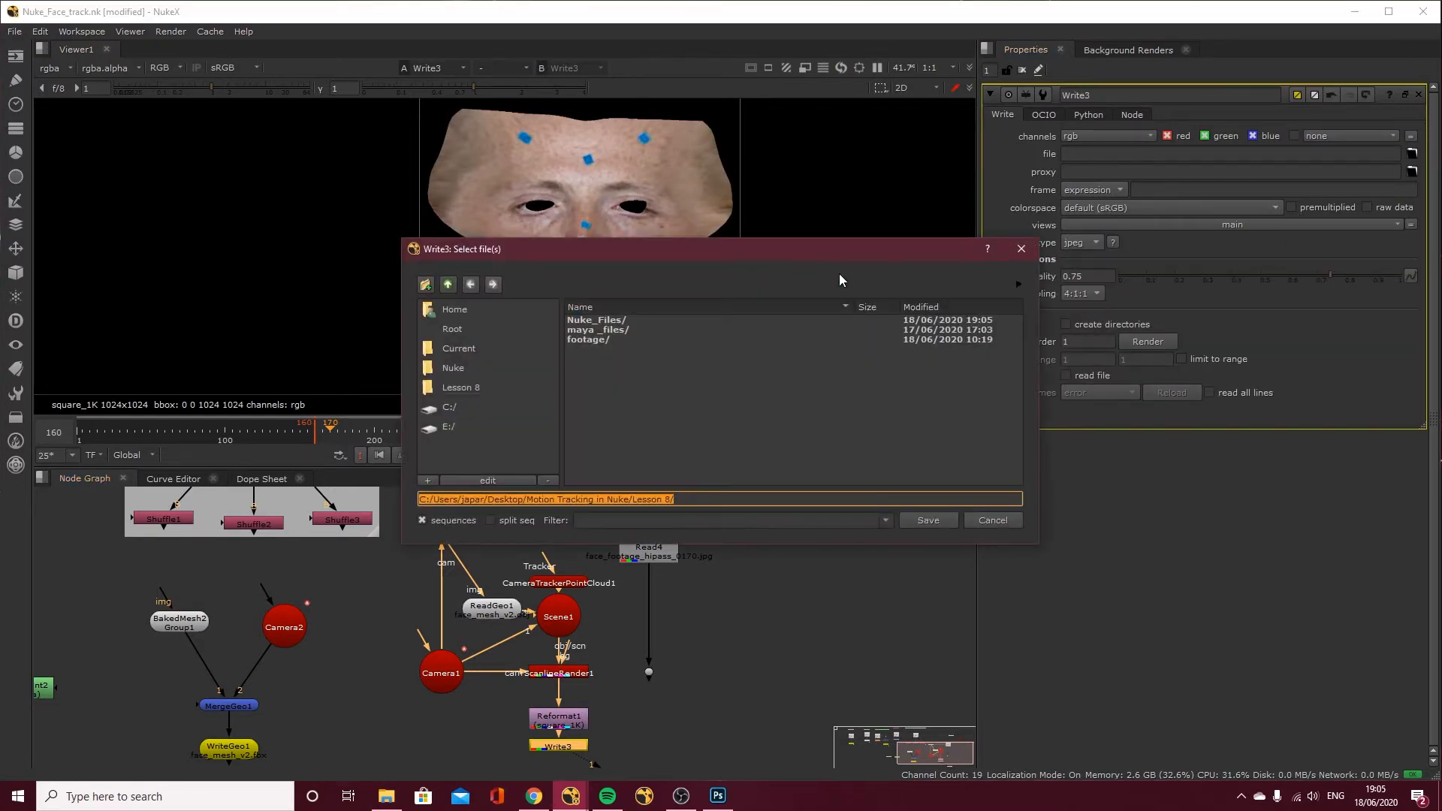
{"action": "left_click", "coordinate": [694, 496]}
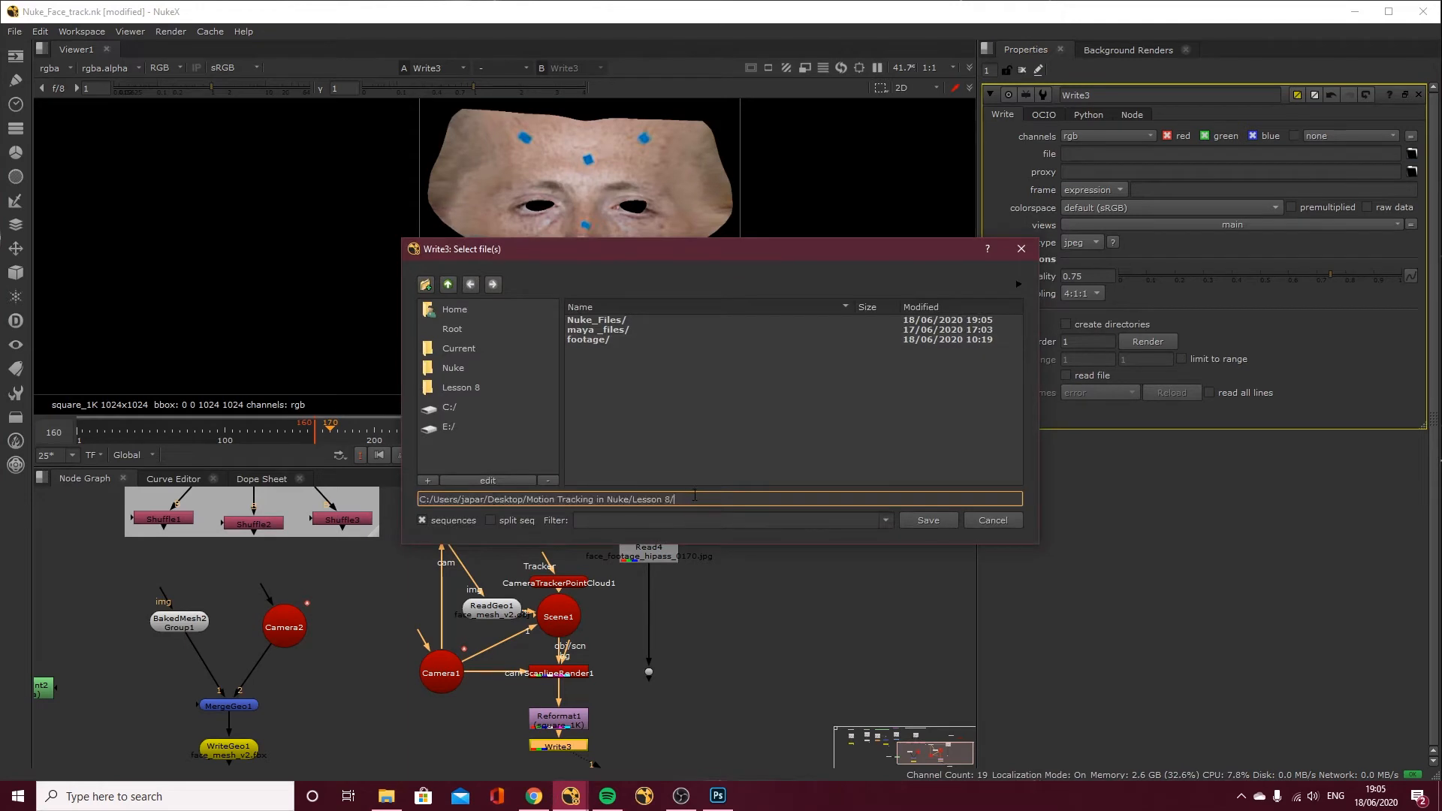
{"action": "type", "text": "face_texture_170.jpg"}
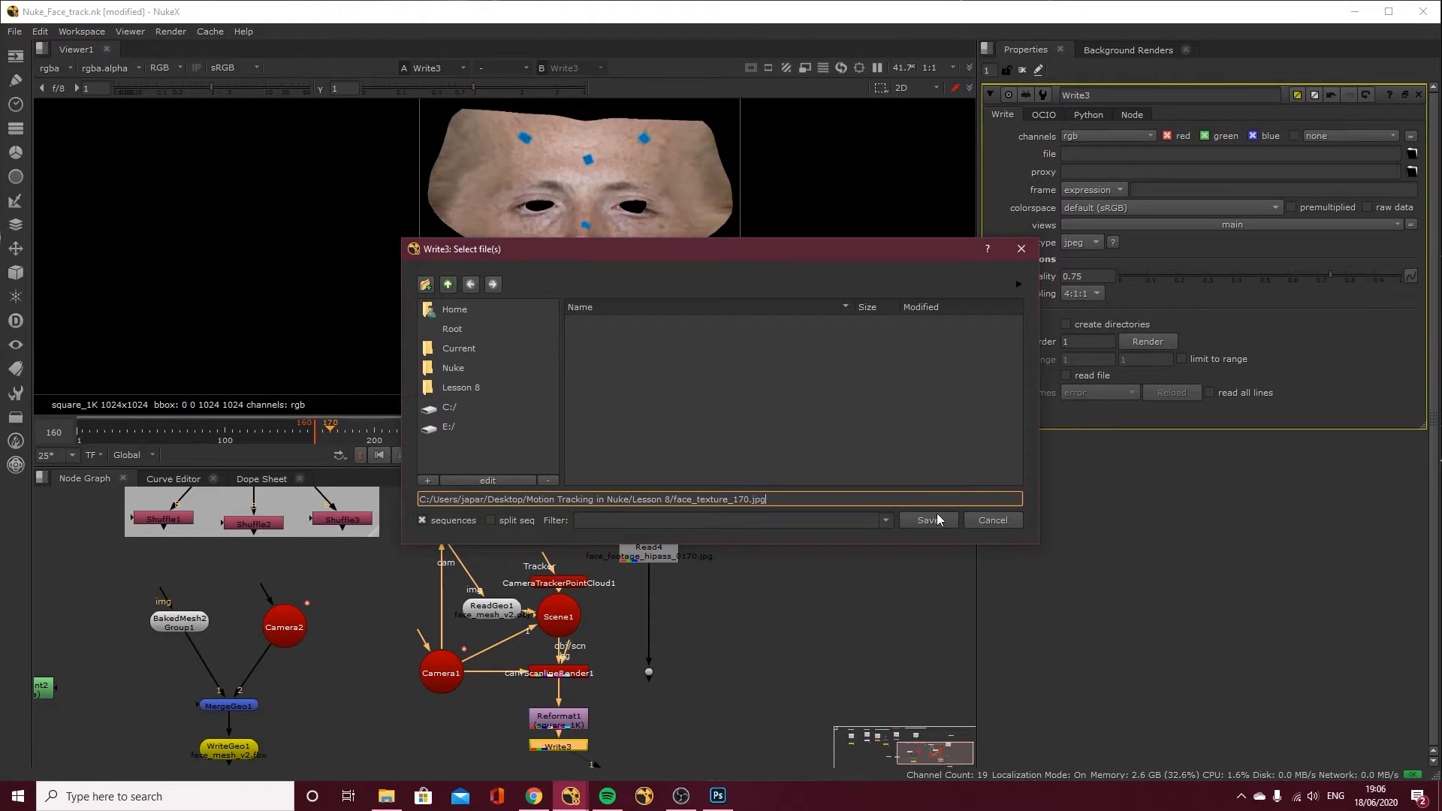
{"action": "left_click", "coordinate": [931, 520]}
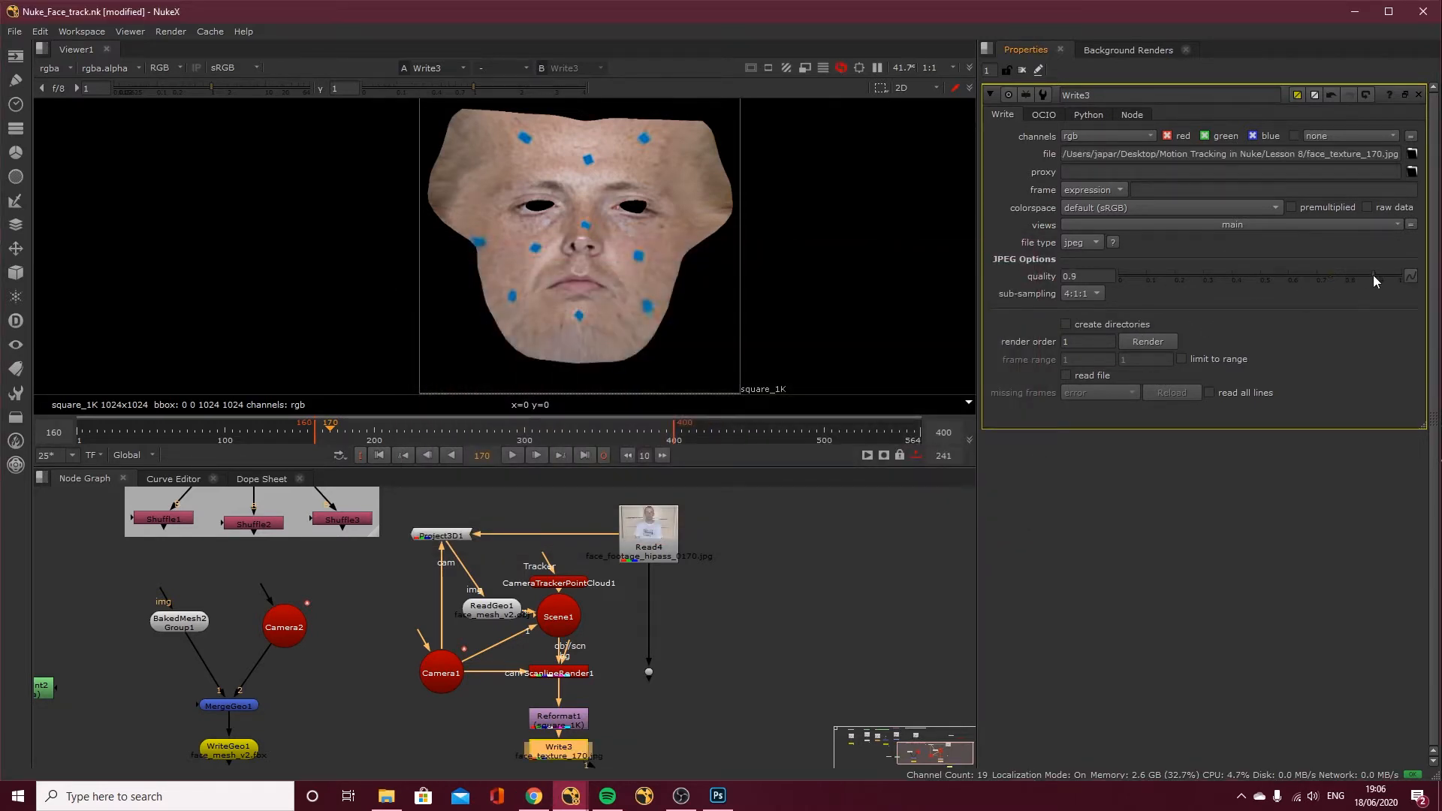
Raise Write3's JPEG quality to 1 and render the face texture
{"action": "left_click_drag", "start_coordinate": [1368, 281], "coordinate": [1417, 283]}
{"action": "left_click", "coordinate": [1141, 342]}
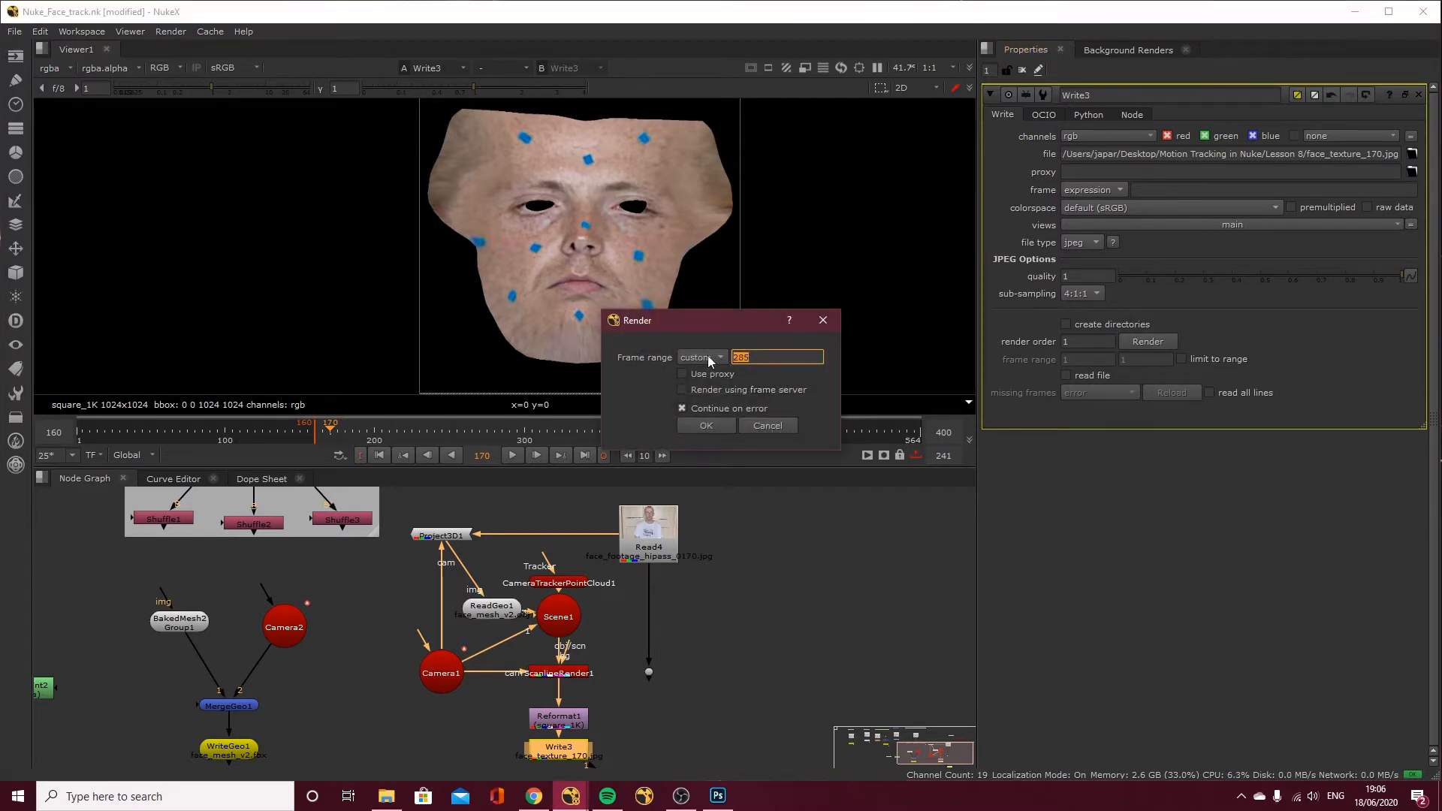
{"action": "left_click", "coordinate": [706, 426]}
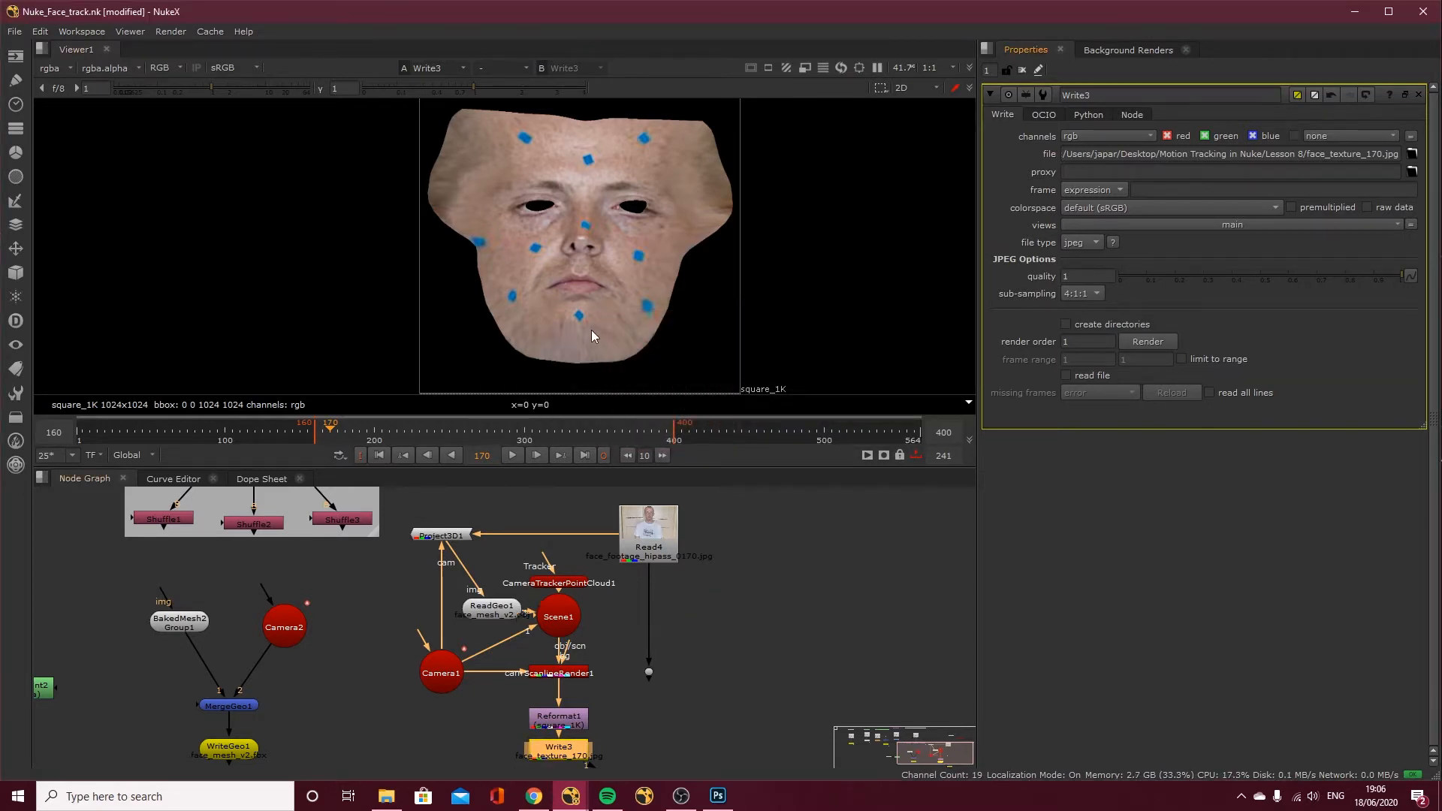
Compare the unwrapped face texture at frames 215, 169 and 218
{"action": "left_click_drag", "start_coordinate": [344, 436], "coordinate": [398, 438]}
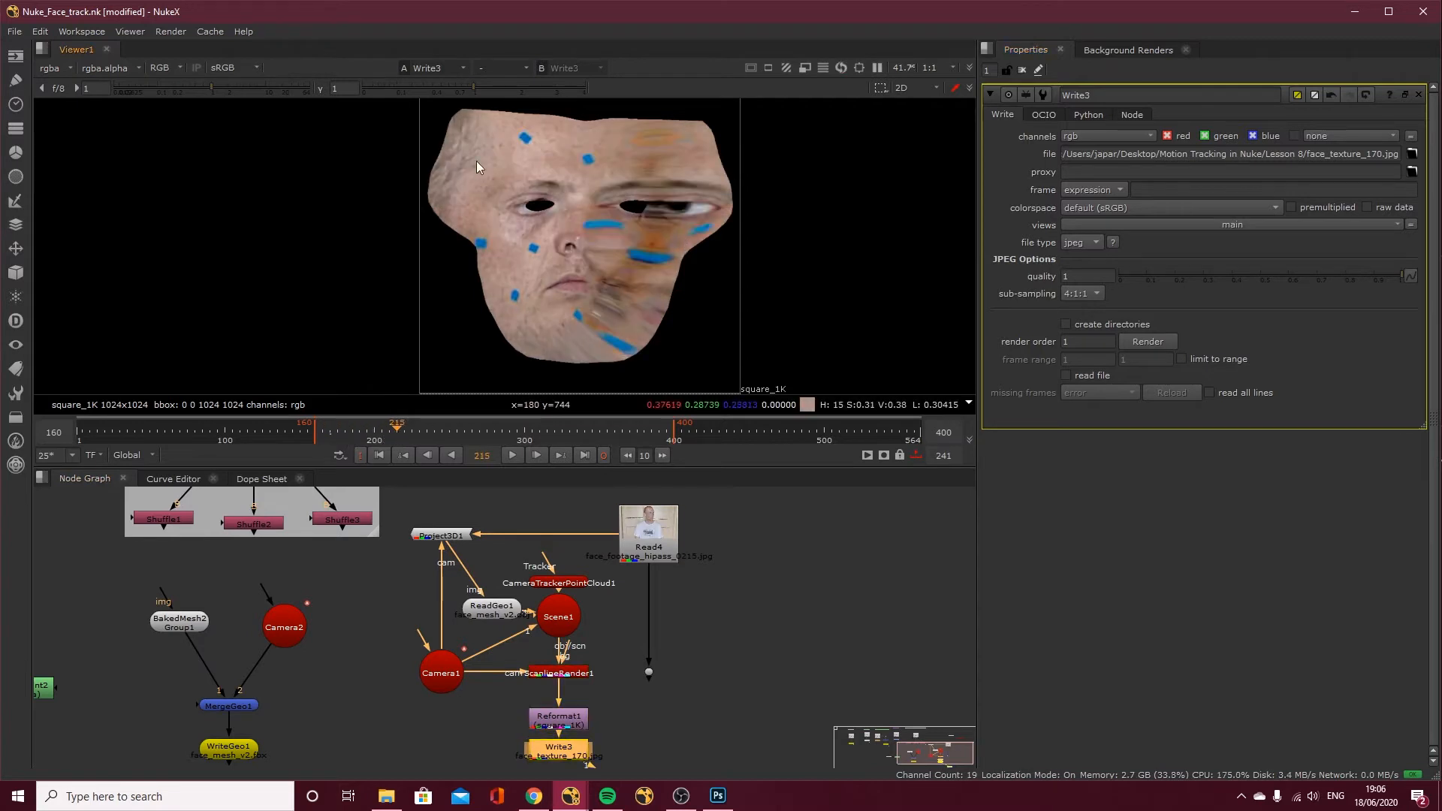
{"action": "left_click", "coordinate": [328, 434]}
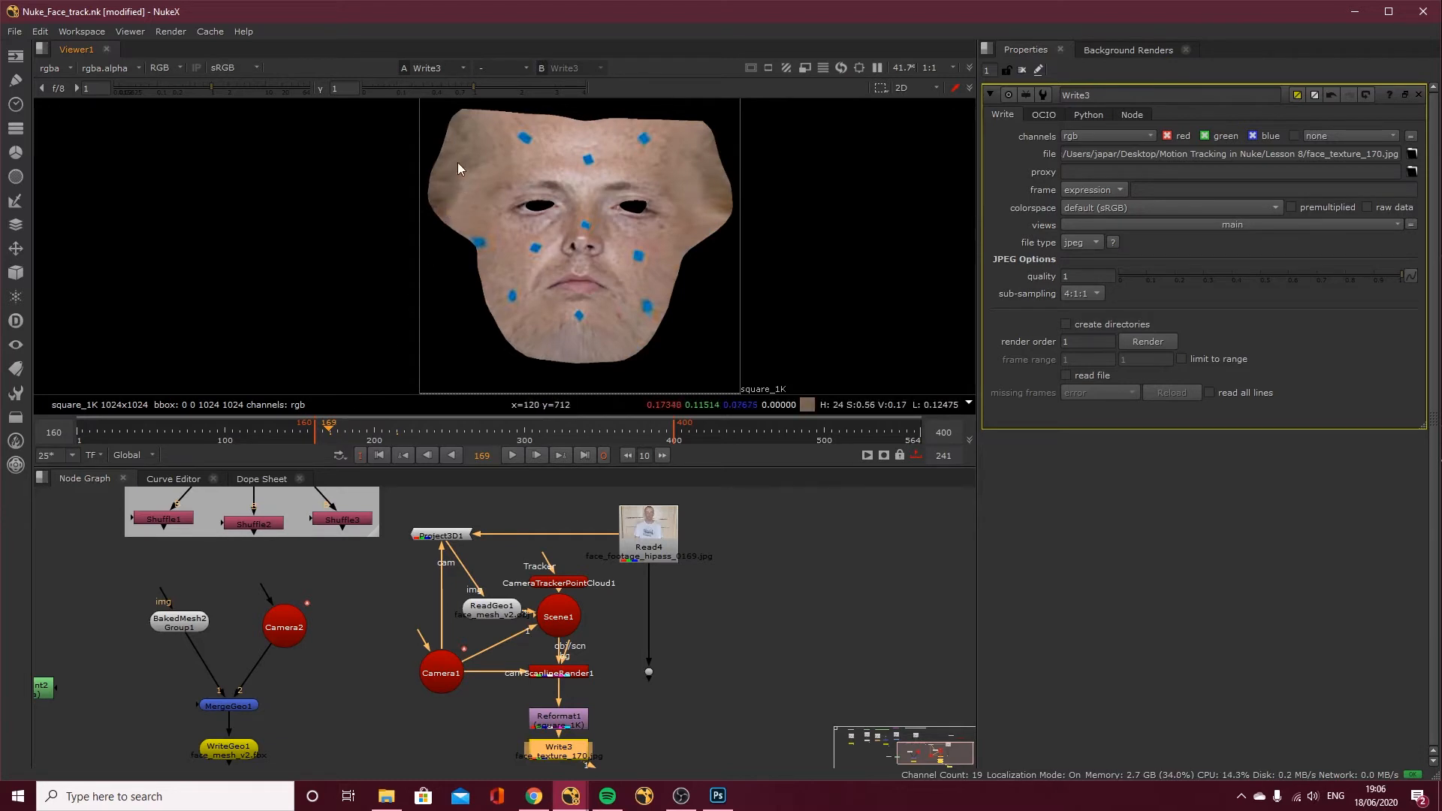
{"action": "left_click_drag", "start_coordinate": [359, 434], "coordinate": [402, 436]}
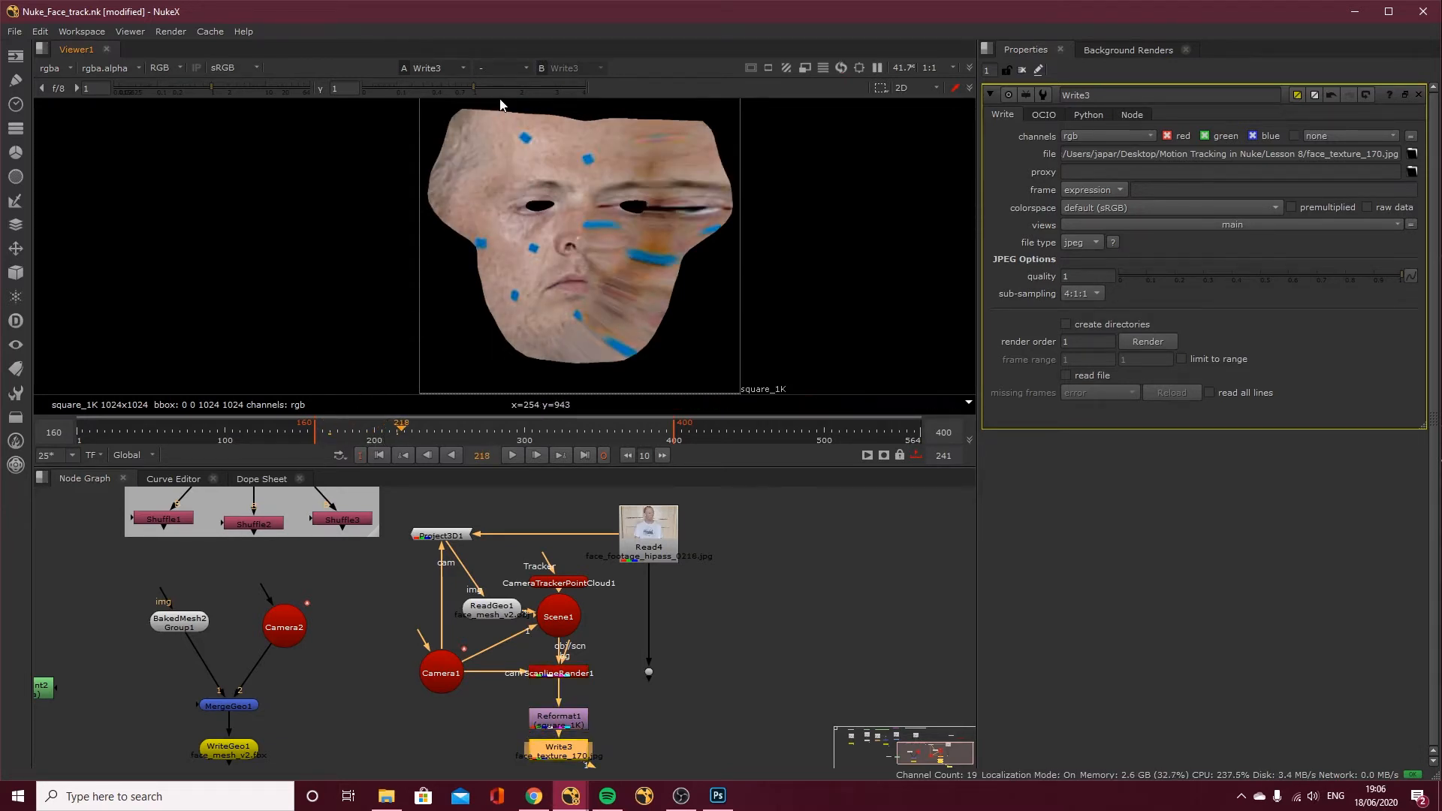
View the source footage from Read4 and step back to frame 214 to check the turned head
{"action": "left_click", "coordinate": [649, 672]}
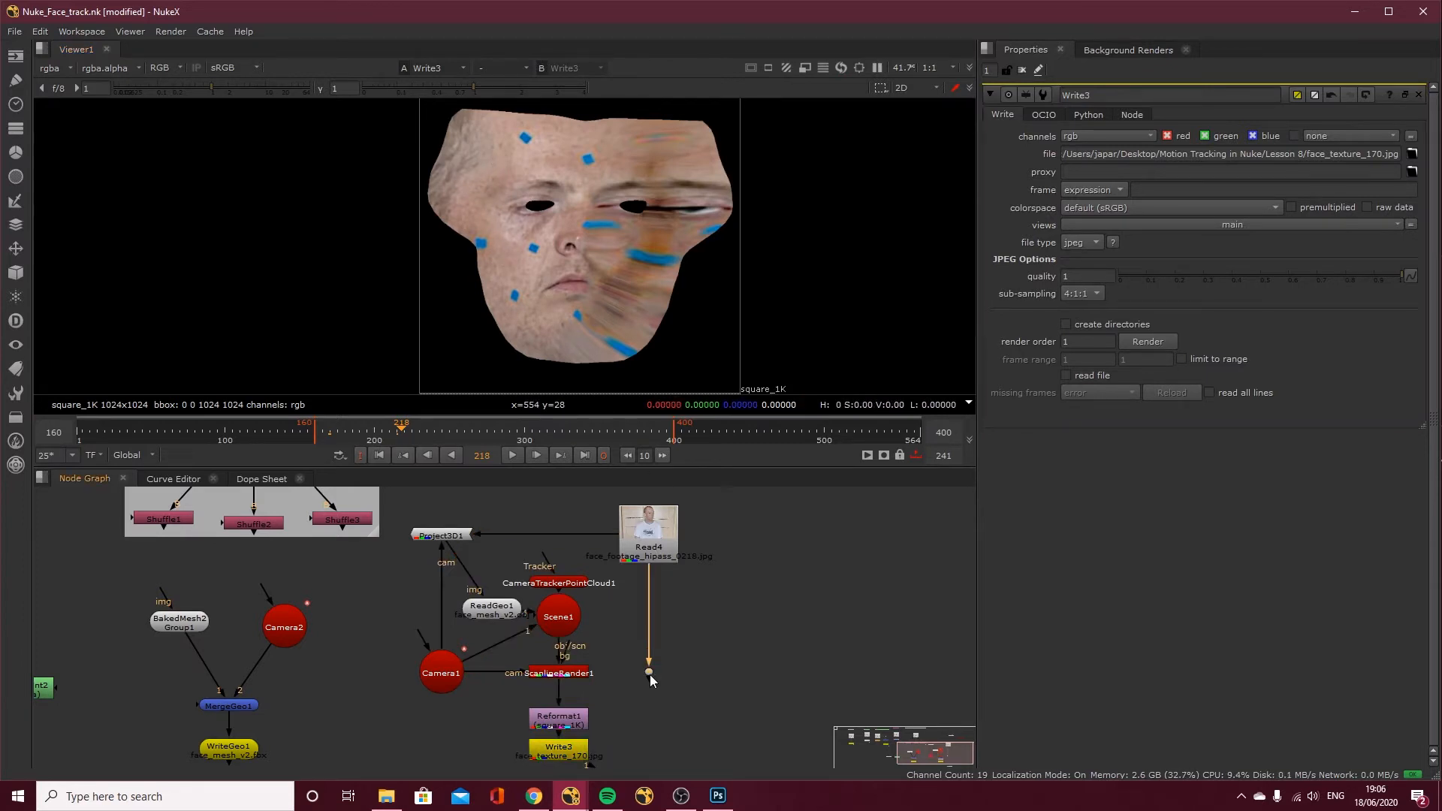
{"action": "key", "text": "1"}
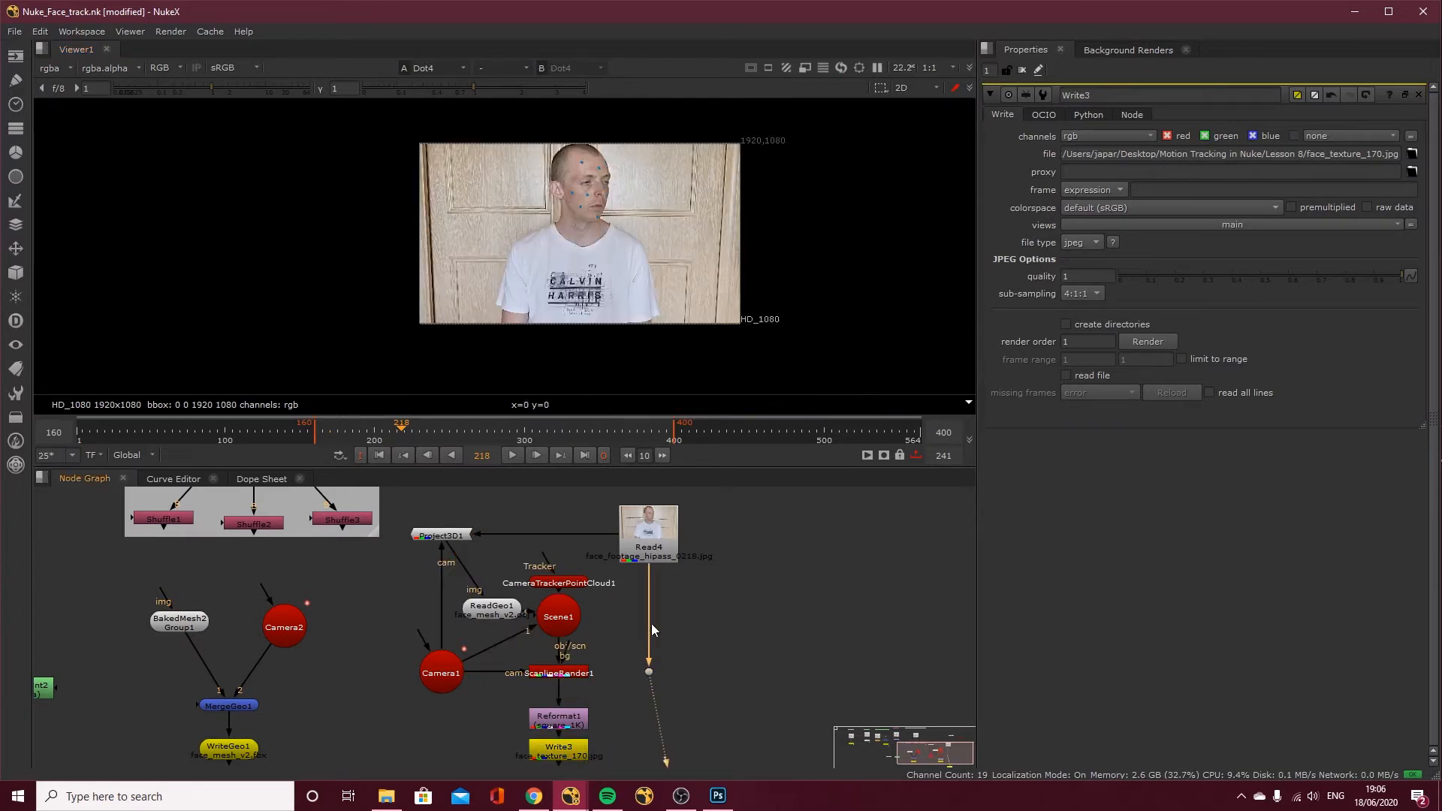
{"action": "left_click", "coordinate": [403, 434]}
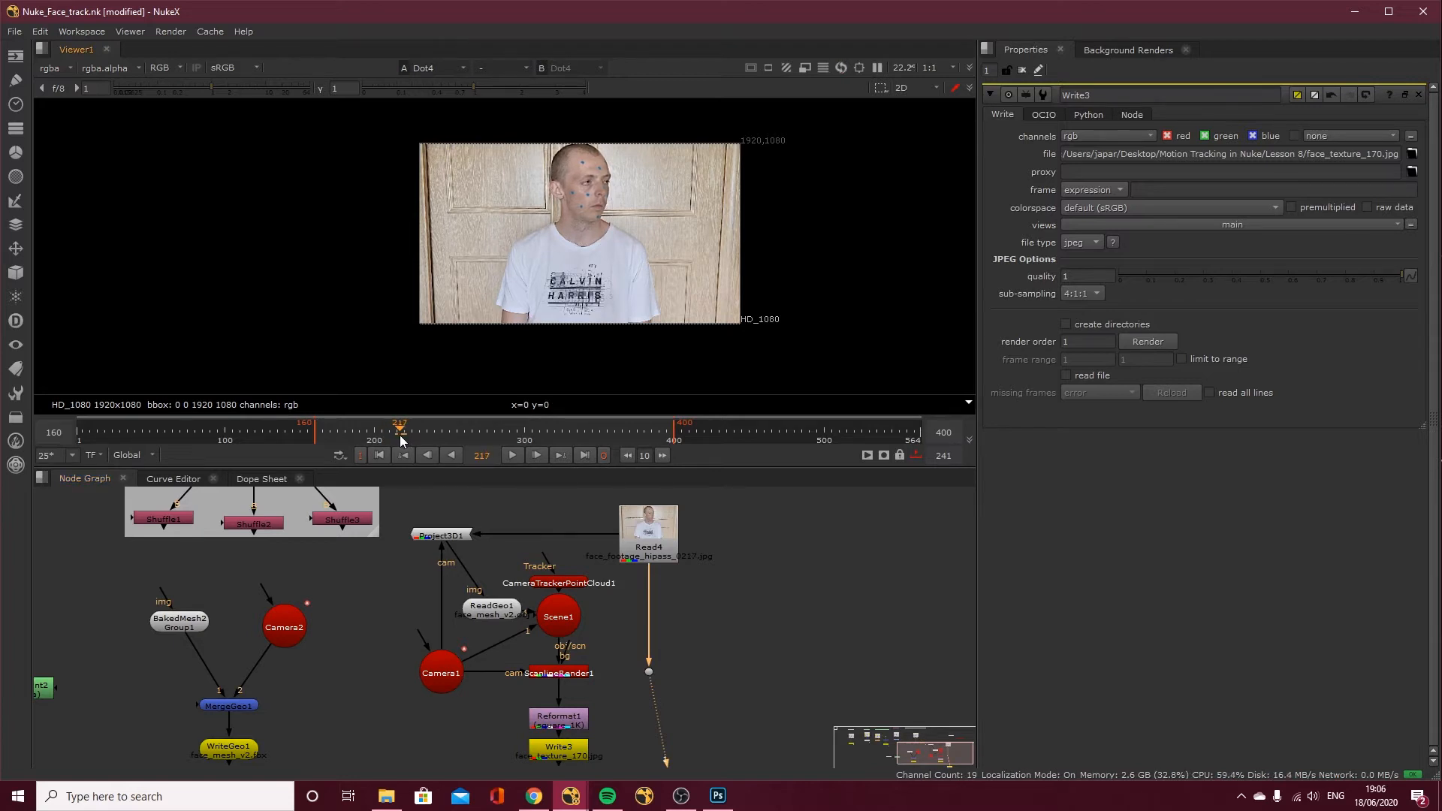
{"action": "left_click", "coordinate": [397, 435]}
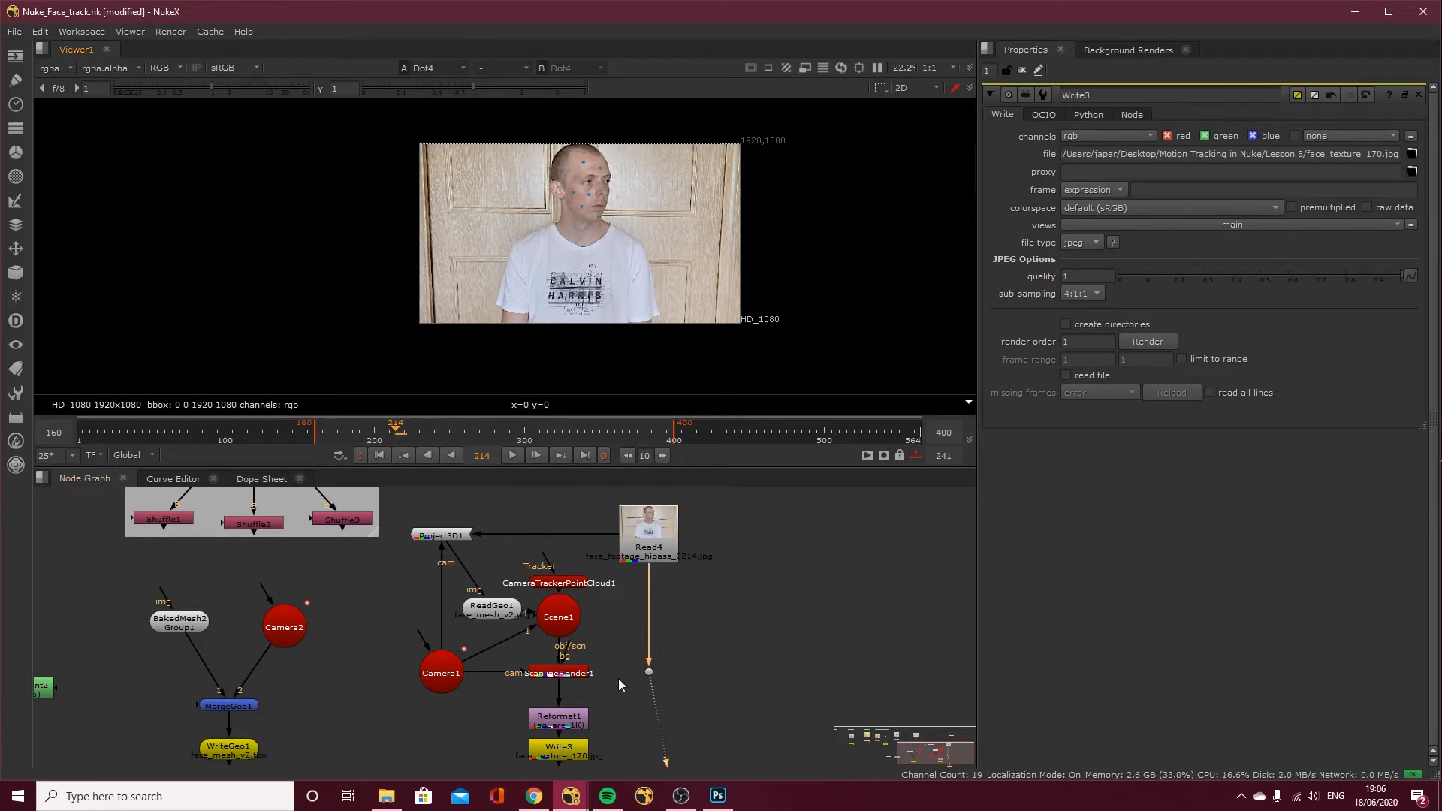
Compare the outputs of ScanlineRender1, Reformat1 and Write3 in the viewer at frame 214
{"action": "left_click", "coordinate": [575, 677]}
{"action": "key", "text": "1"}
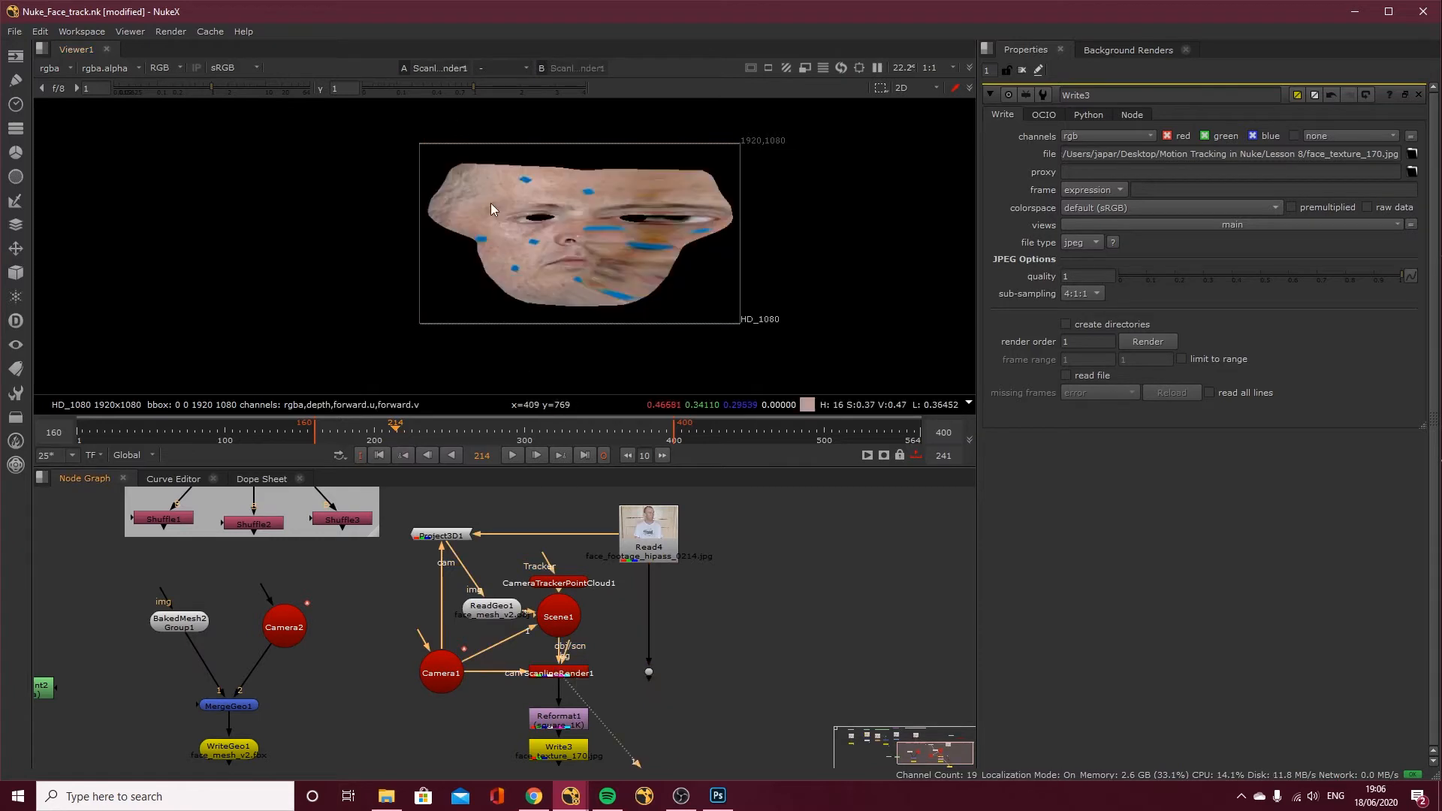
{"action": "left_click", "coordinate": [558, 717]}
{"action": "key", "text": "1"}
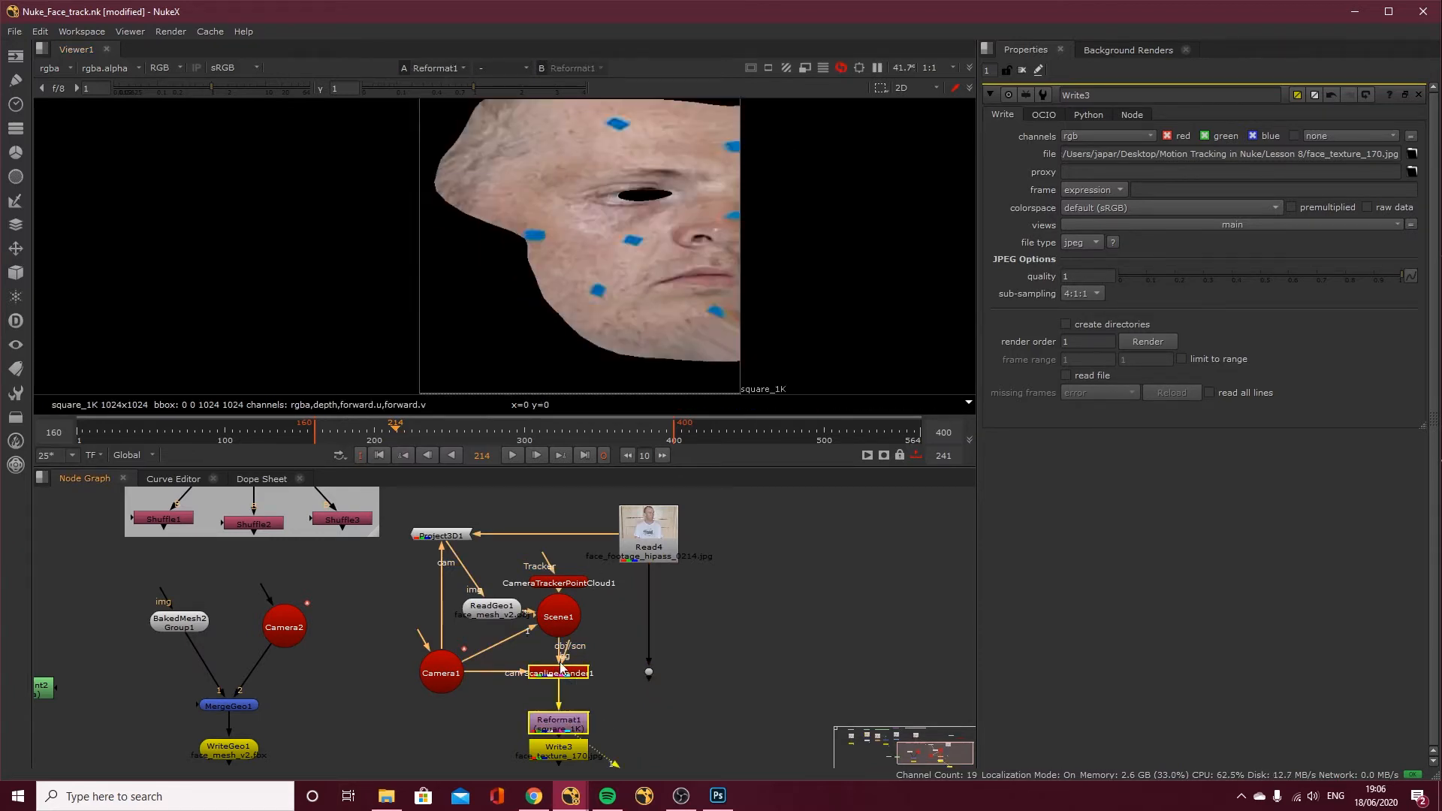
{"action": "left_click", "coordinate": [571, 751]}
{"action": "key", "text": "1"}
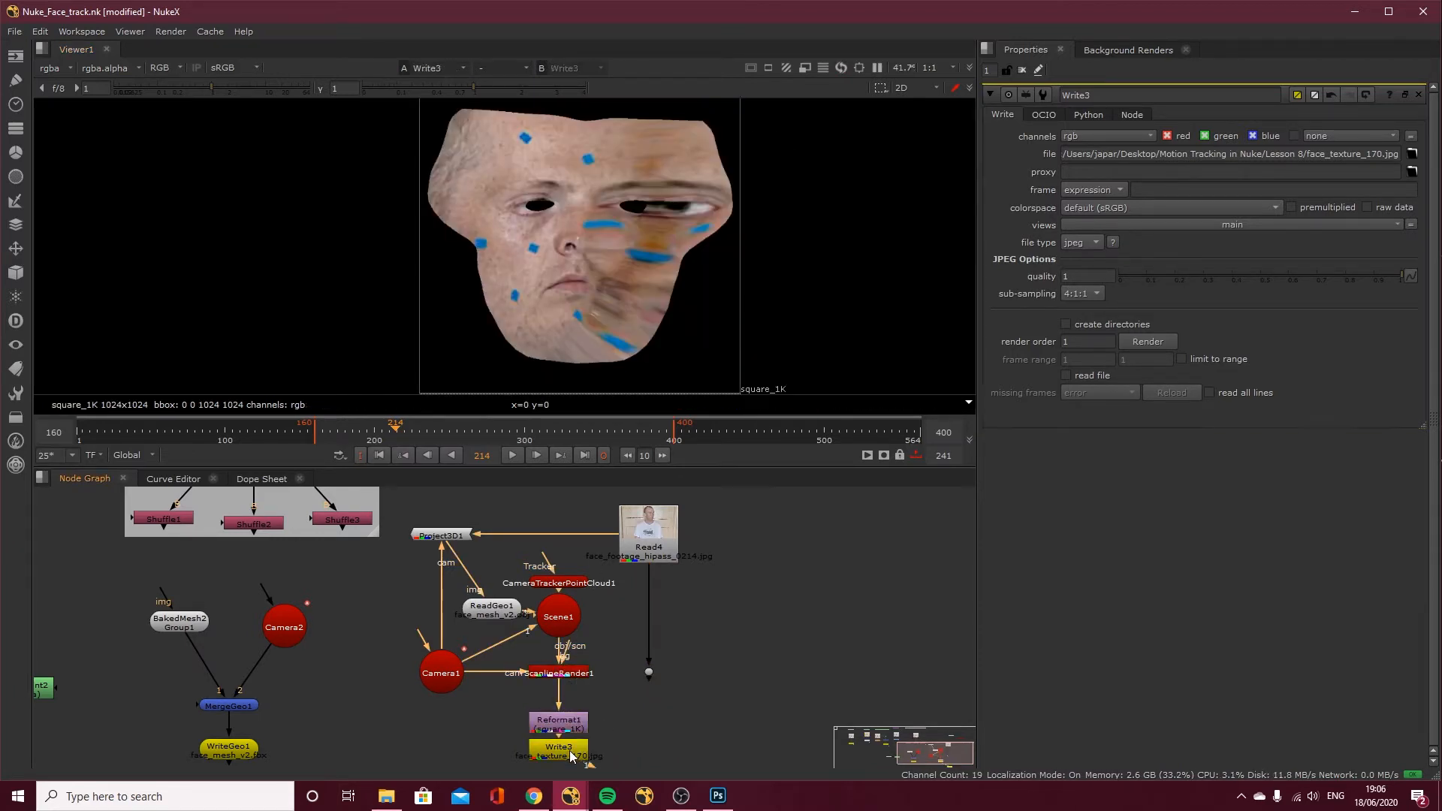
Set Write3's output file to face_texture_214.jpg and render the texture for frame 214 only
{"action": "left_click_drag", "start_coordinate": [1366, 154], "coordinate": [1382, 154]}
{"action": "type", "text": "214"}
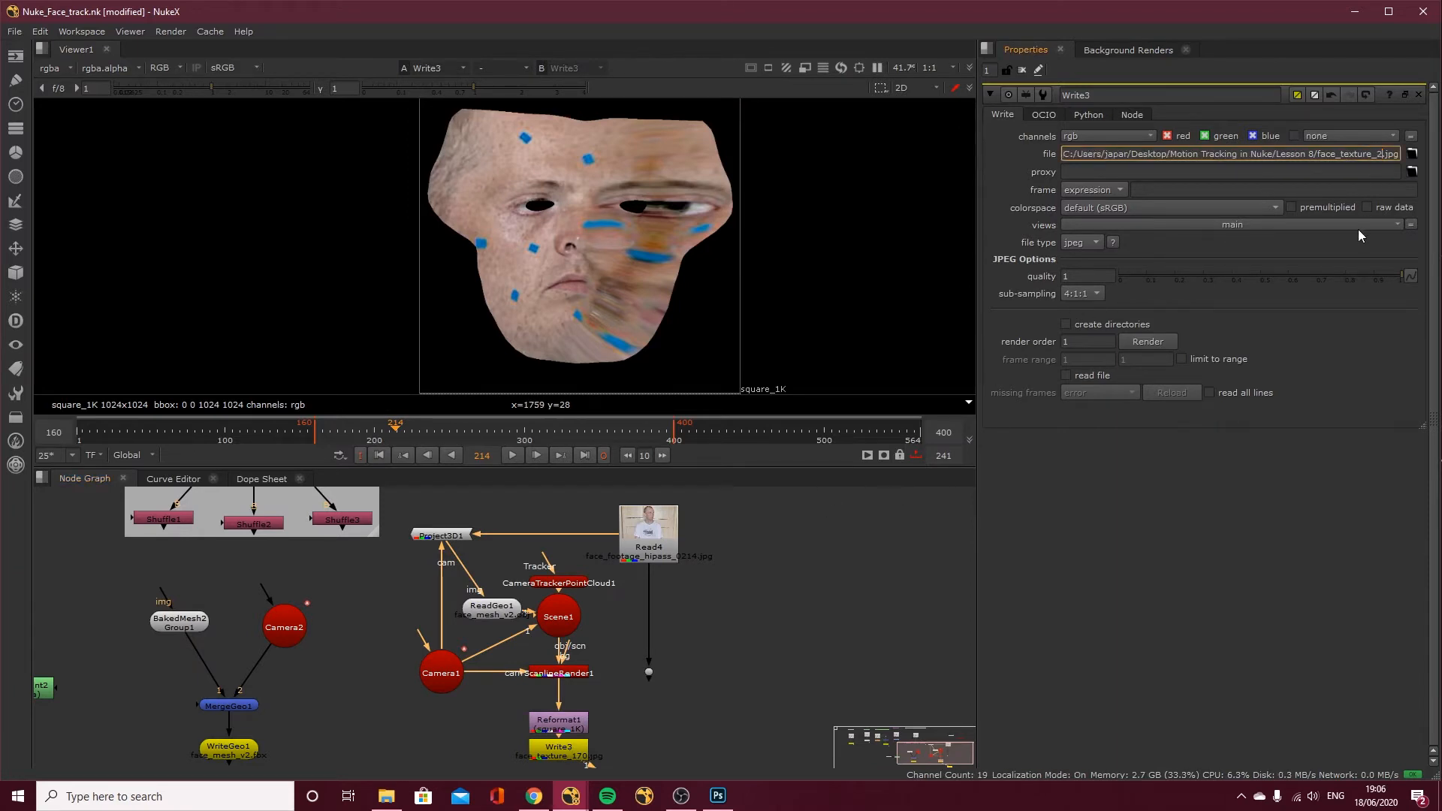
{"action": "left_click", "coordinate": [1166, 339]}
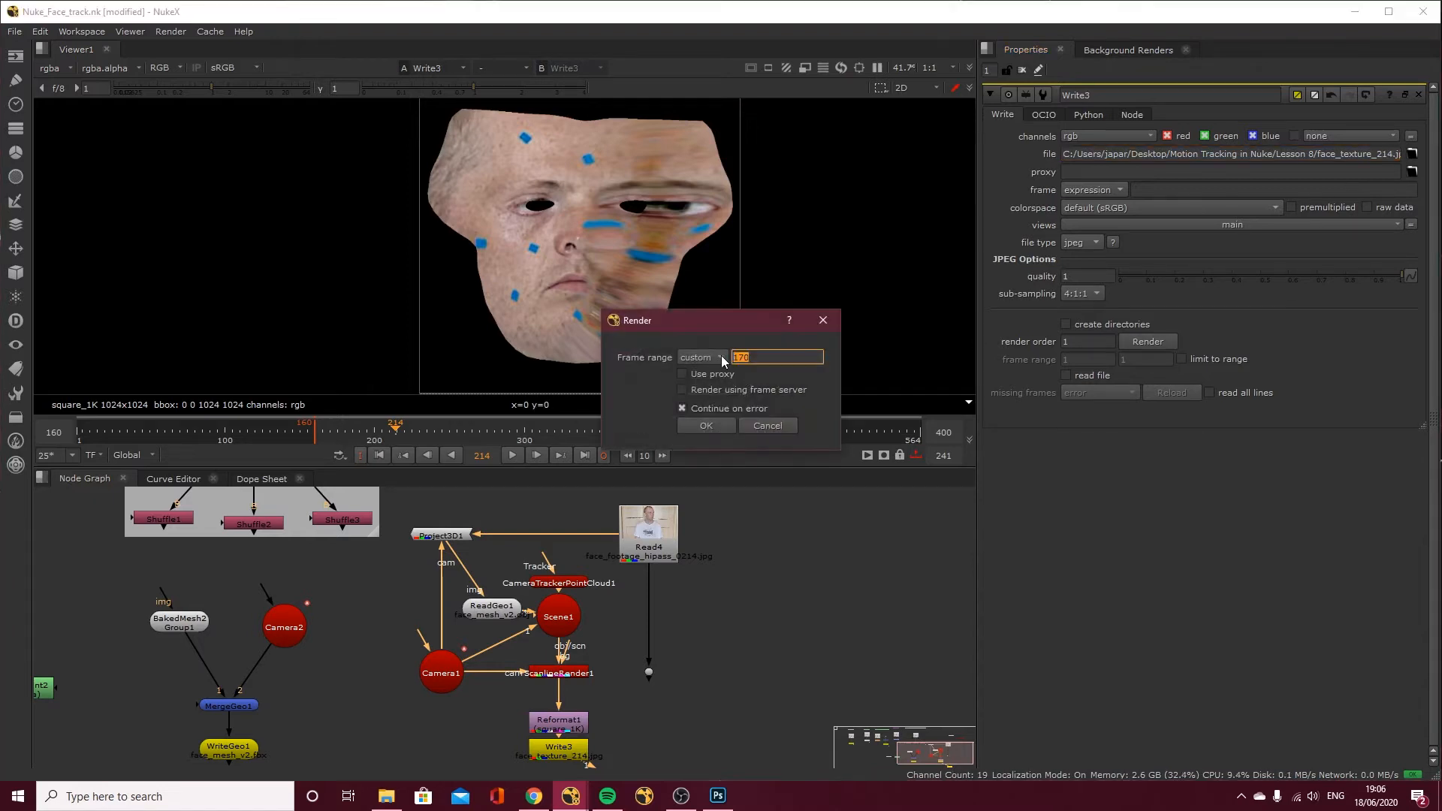
{"action": "left_click", "coordinate": [717, 432]}
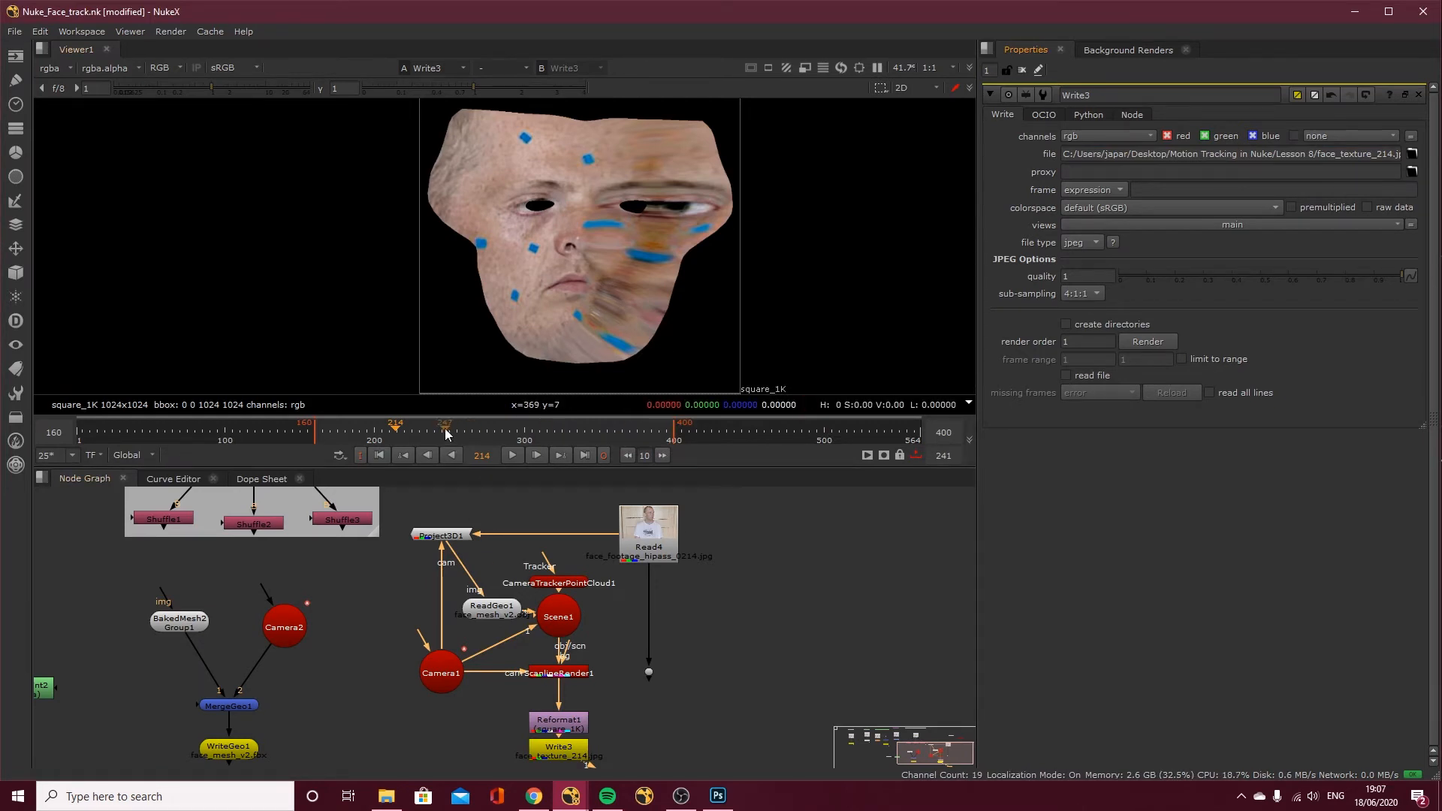
Move to frame 285, where the head is turned the other way, checking the source footage against the Reformat1 and Write3 outputs
{"action": "left_click_drag", "start_coordinate": [446, 434], "coordinate": [505, 438]}
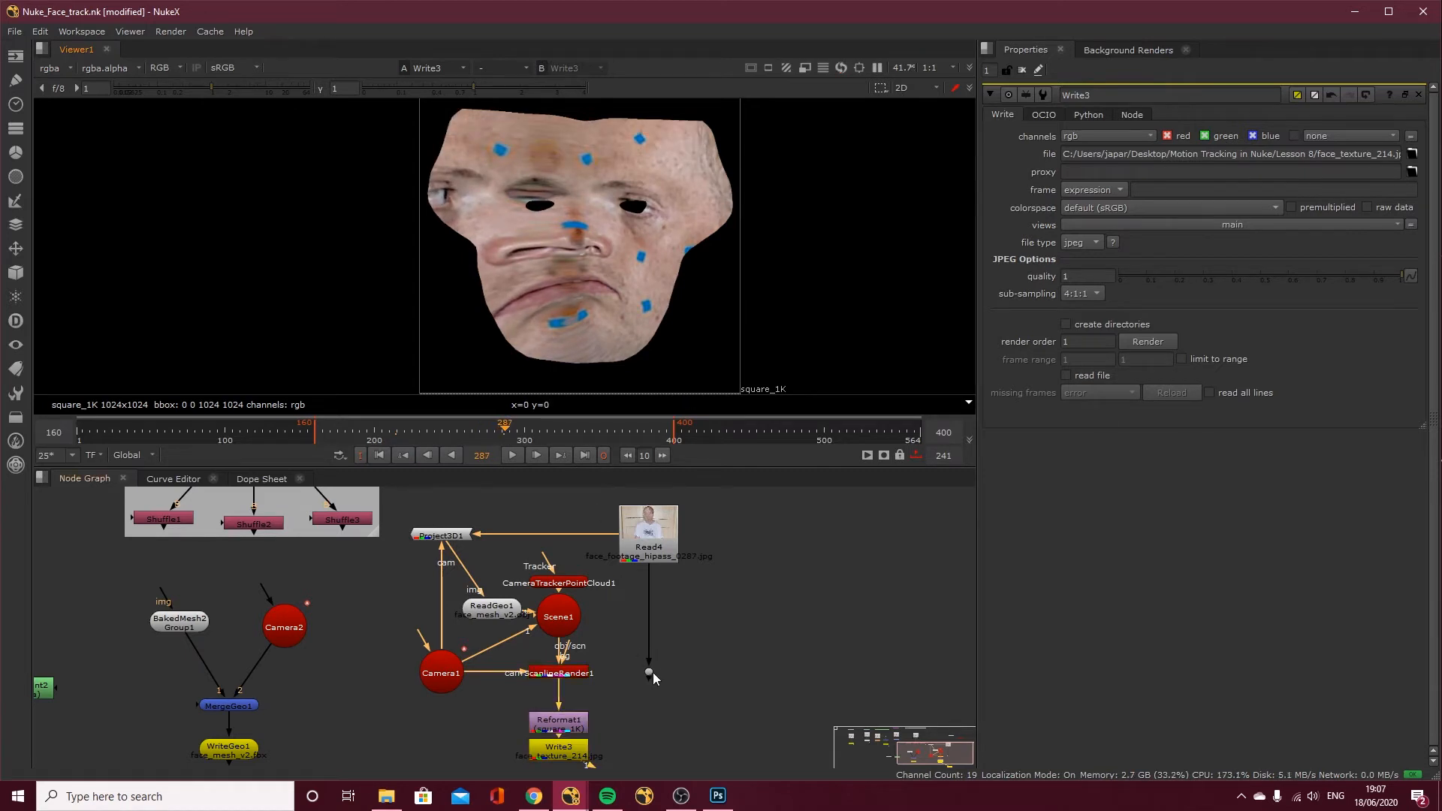
{"action": "left_click", "coordinate": [649, 672]}
{"action": "key", "text": "1"}
{"action": "left_click", "coordinate": [505, 432]}
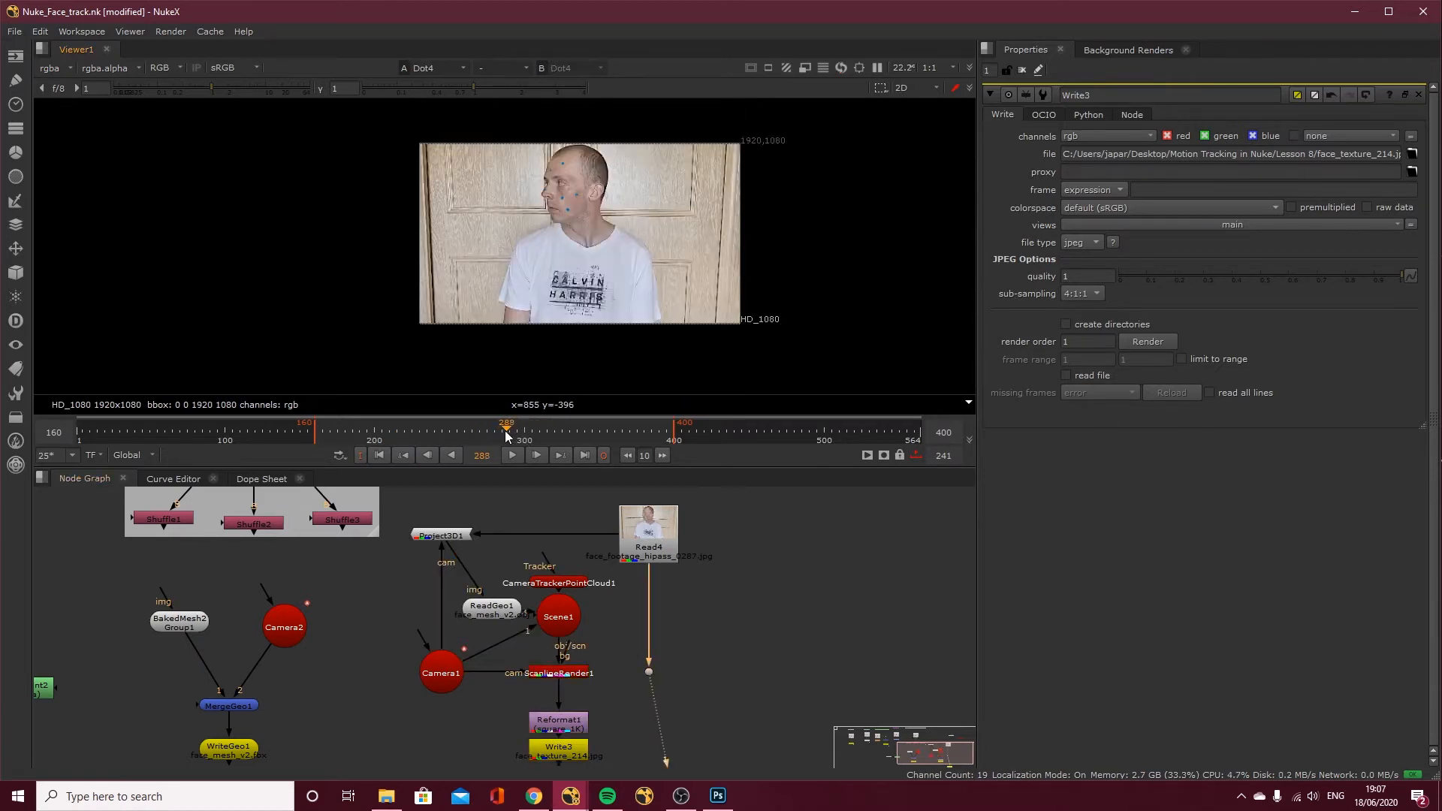
{"action": "left_click", "coordinate": [501, 432]}
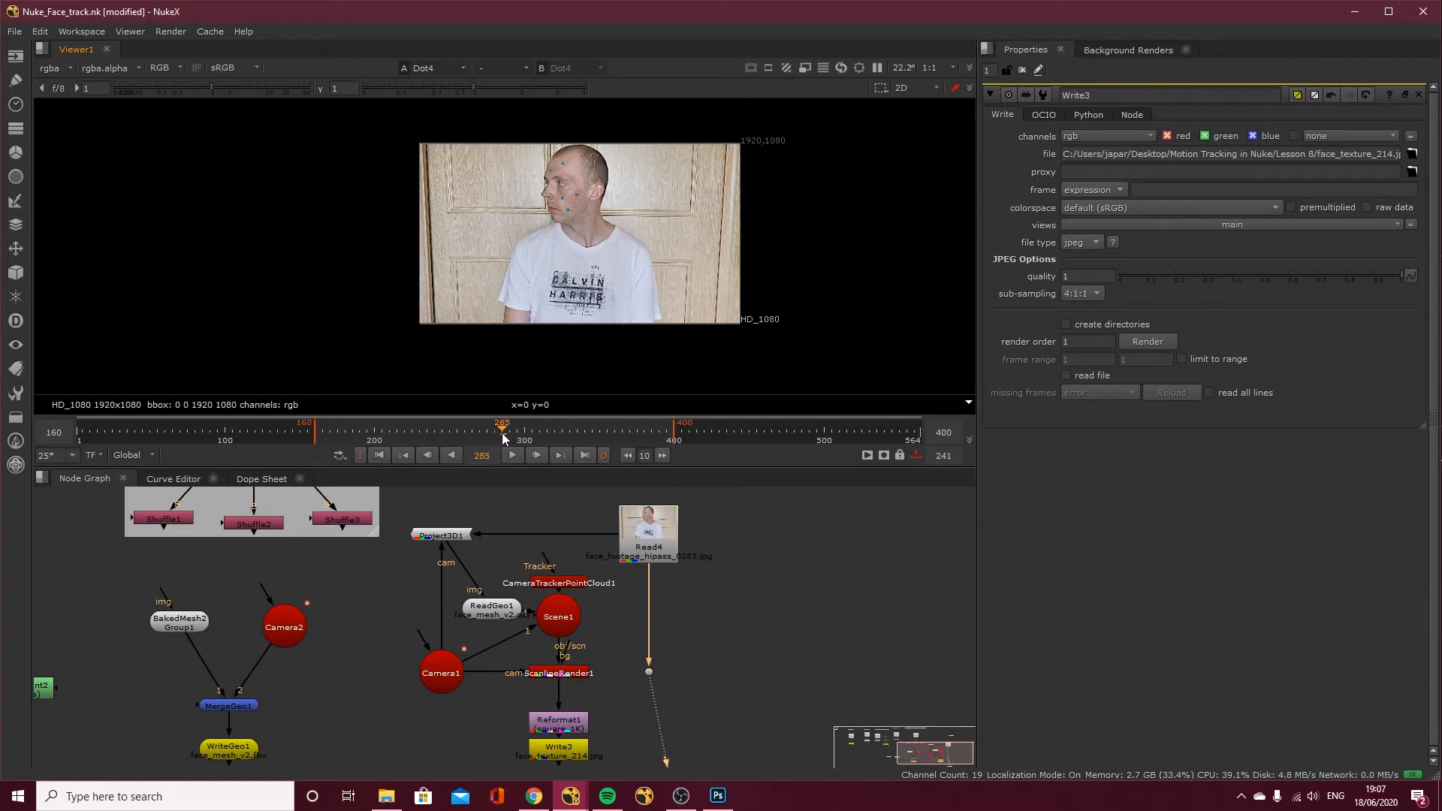
{"action": "left_click", "coordinate": [570, 720]}
{"action": "key", "text": "1"}
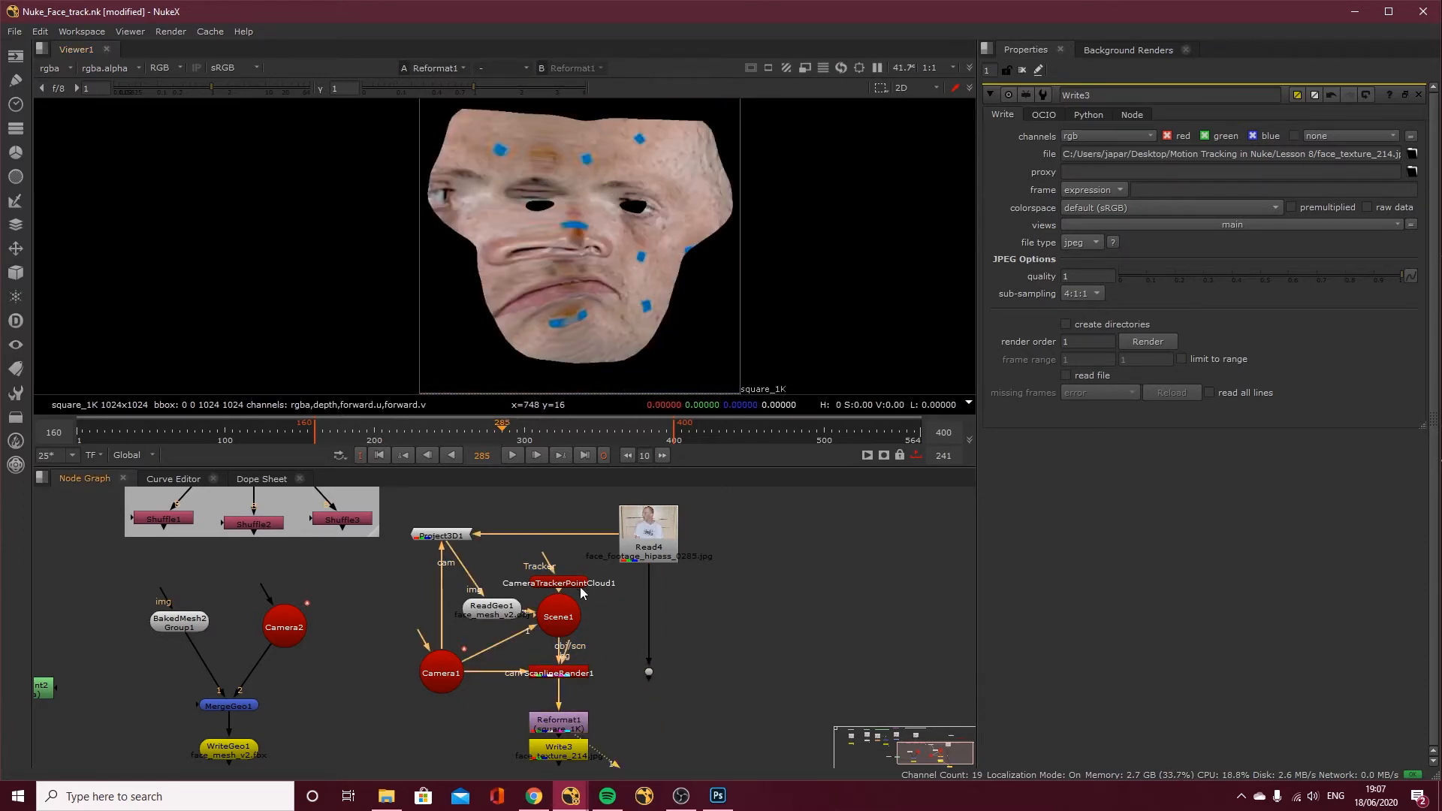
{"action": "left_click", "coordinate": [560, 748]}
{"action": "key", "text": "1"}
Set Write3's output file to face_texture_285.jpg and render the texture for frame 285 only
{"action": "left_click", "coordinate": [1394, 154]}
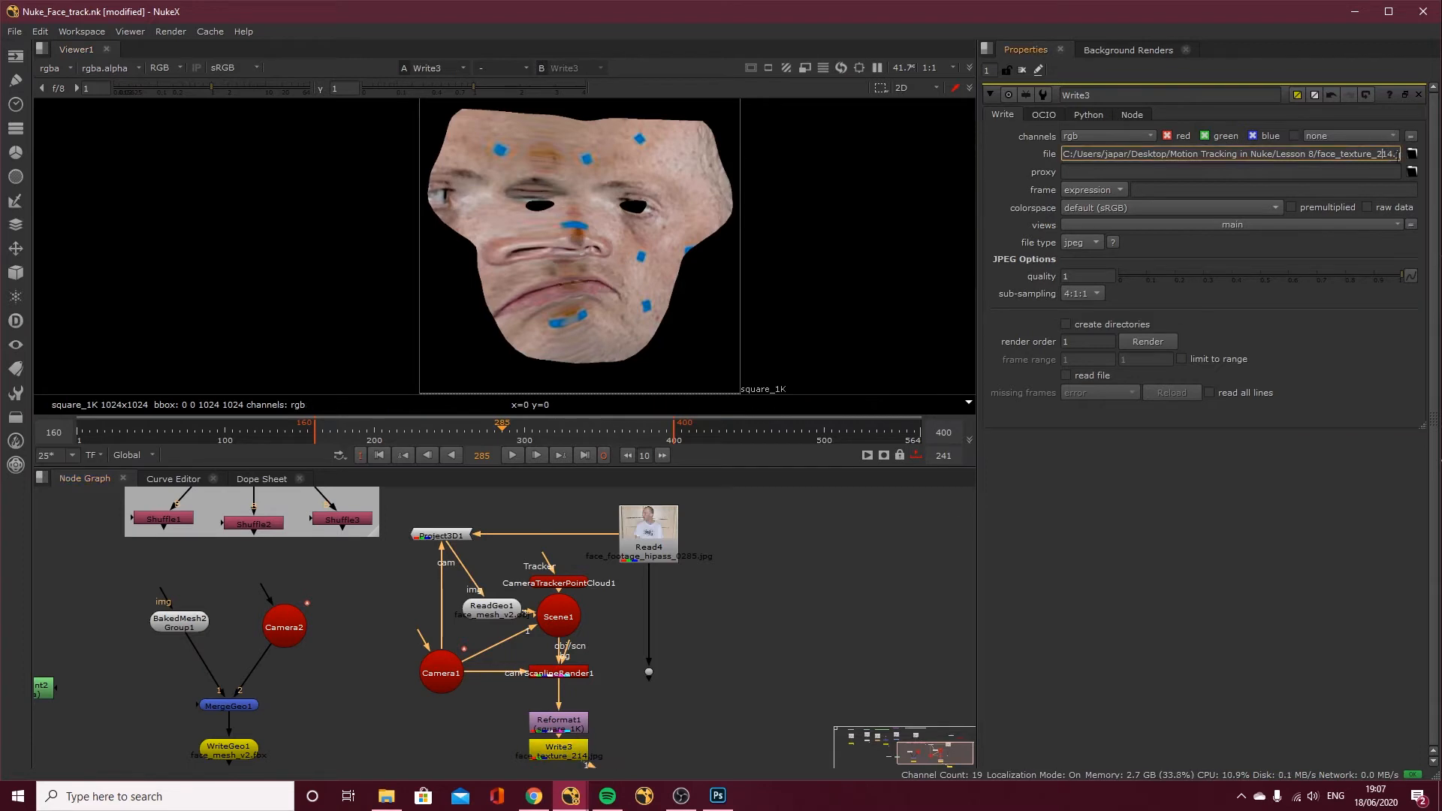
{"action": "key", "text": "BackSpace"}
{"action": "key", "text": "BackSpace"}
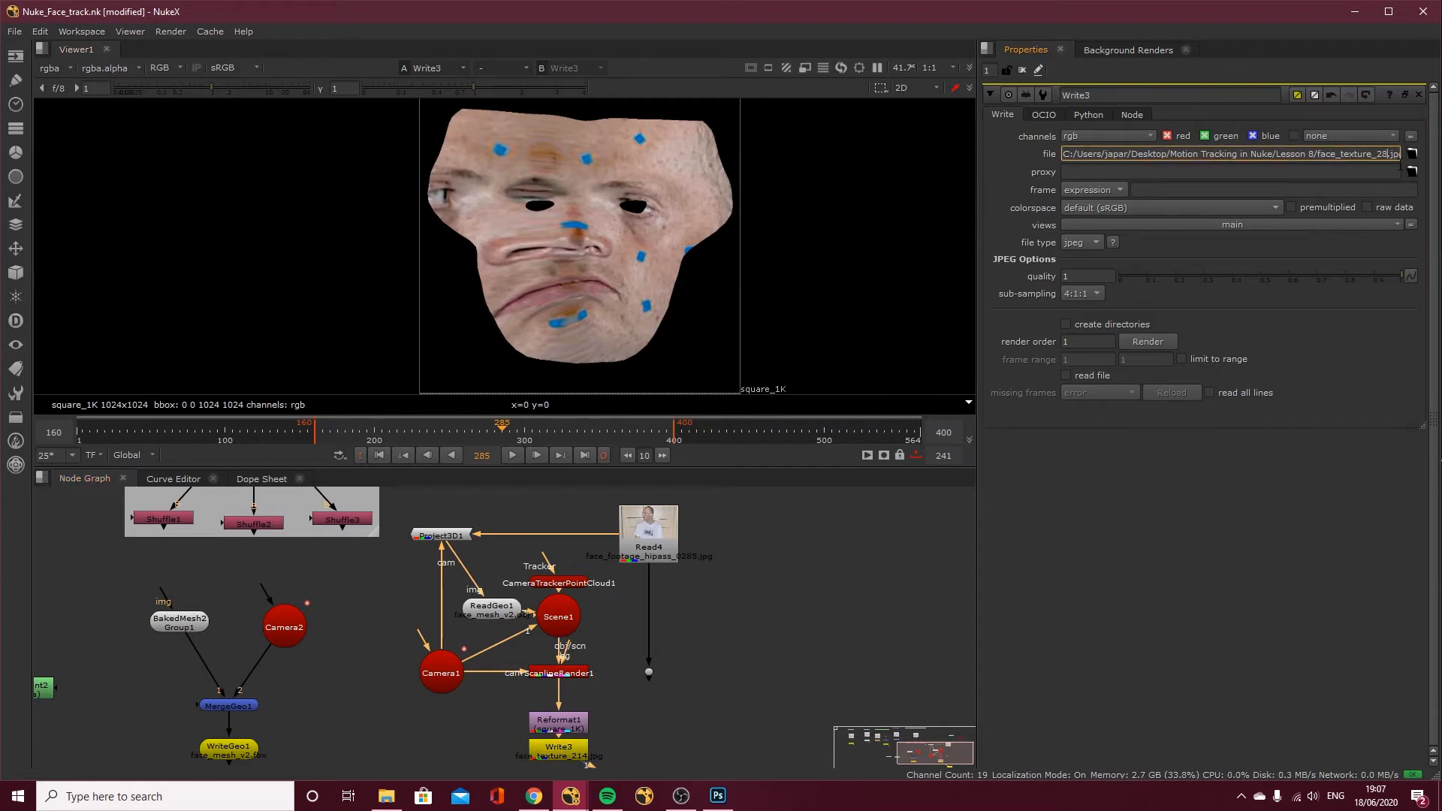
{"action": "left_click", "coordinate": [1146, 343]}
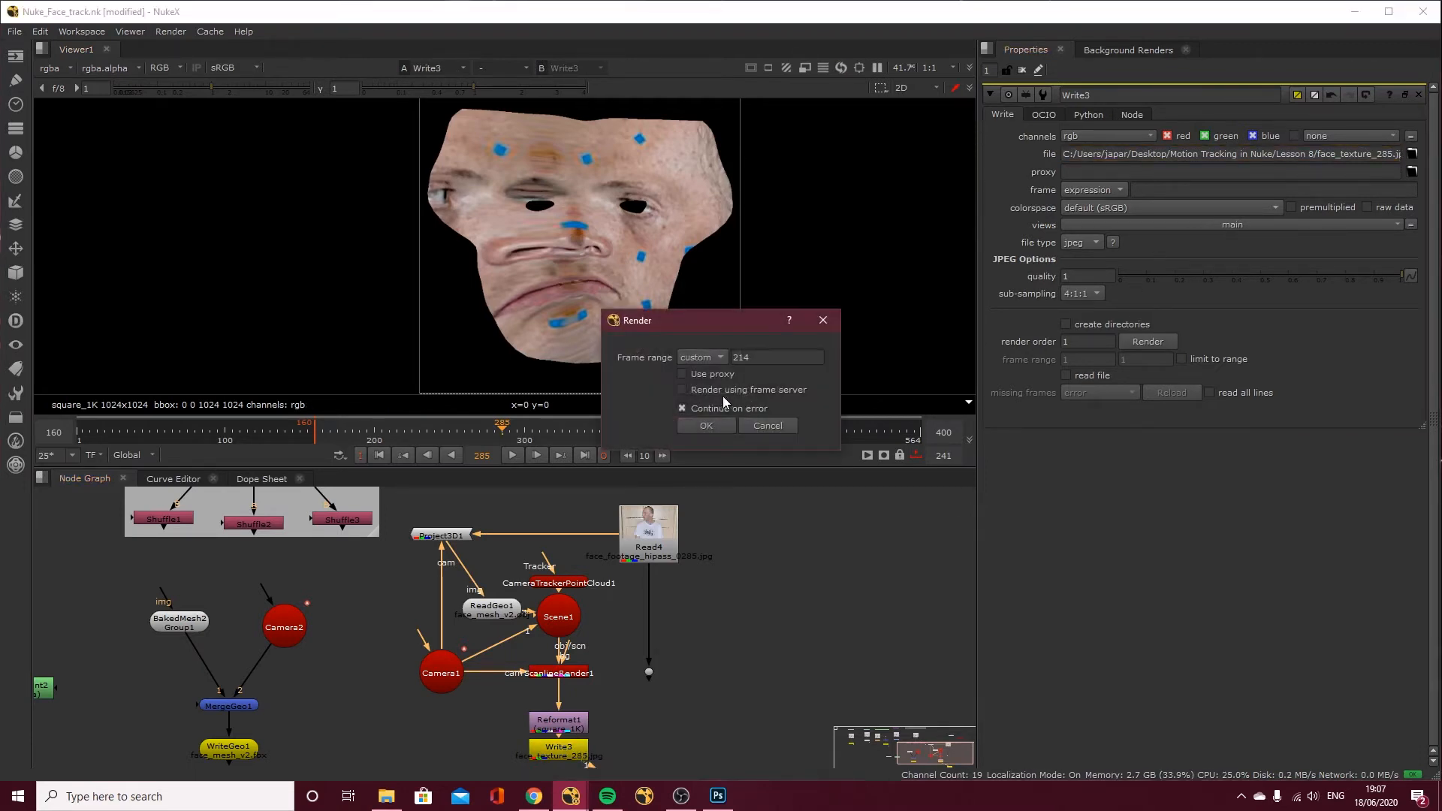
{"action": "left_click_drag", "start_coordinate": [754, 358], "coordinate": [742, 359]}
{"action": "type", "text": "8"}
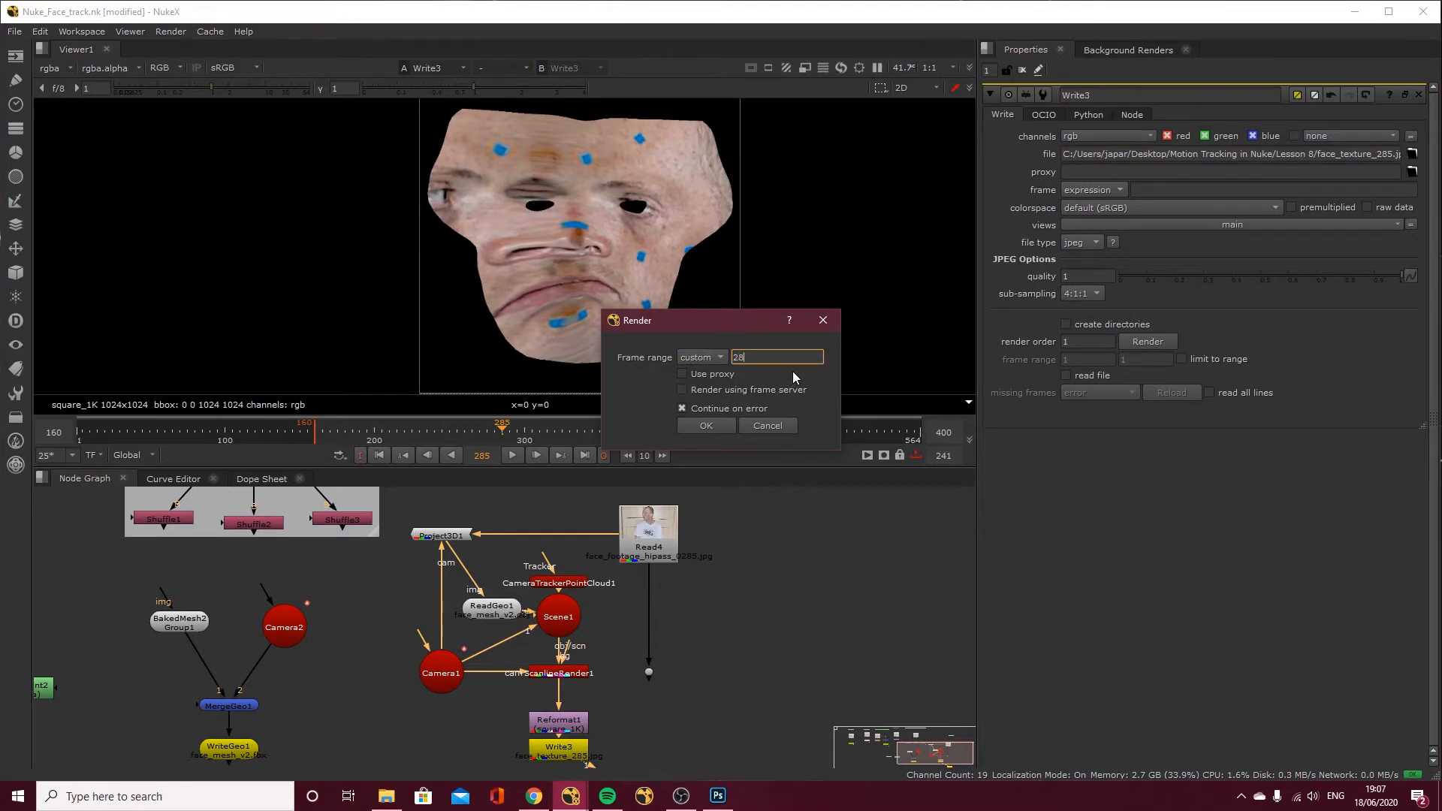
{"action": "type", "text": "5"}
{"action": "left_click", "coordinate": [702, 426]}
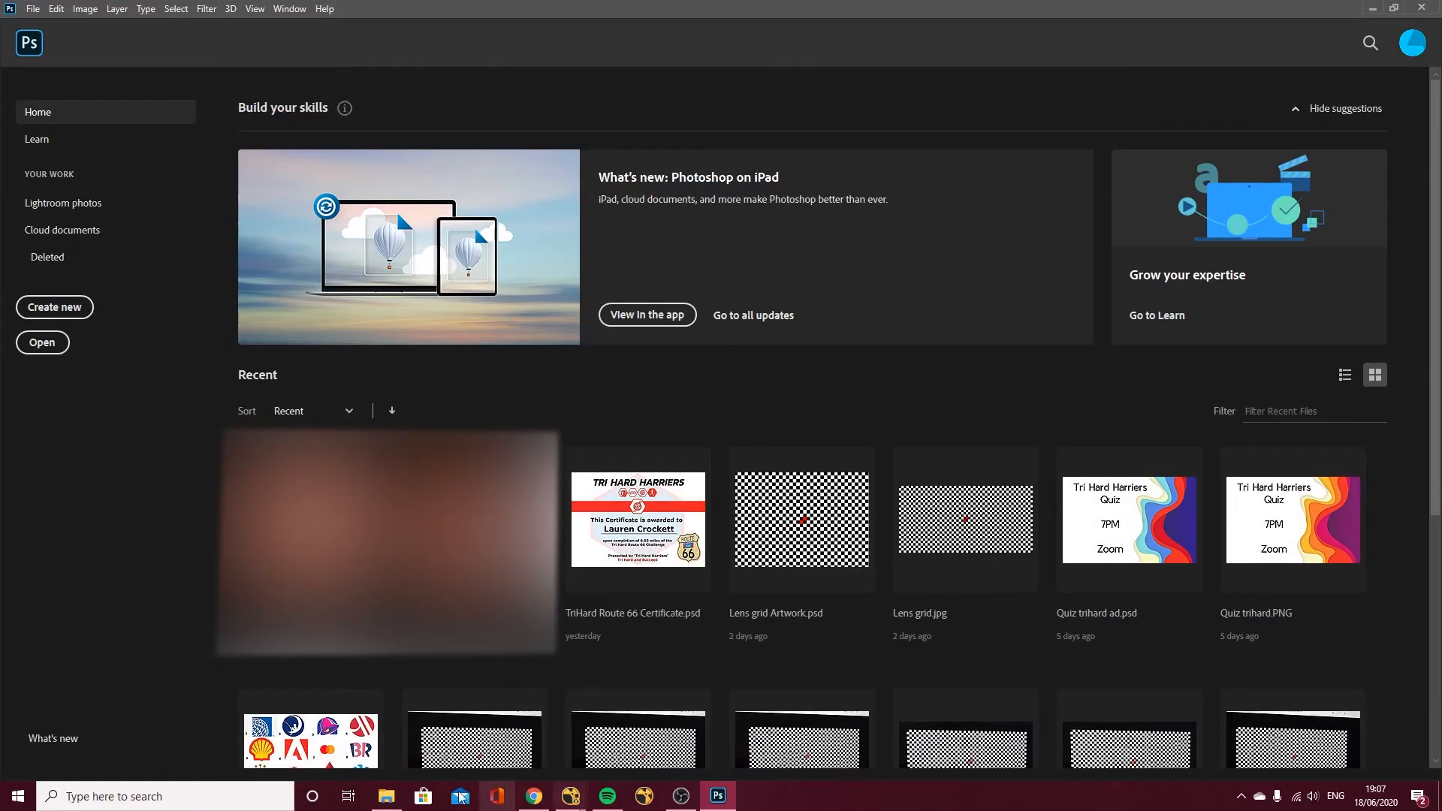
Open face_texture_170 from the Lesson 8 folder as a document in Photoshop
{"action": "left_click", "coordinate": [386, 796]}
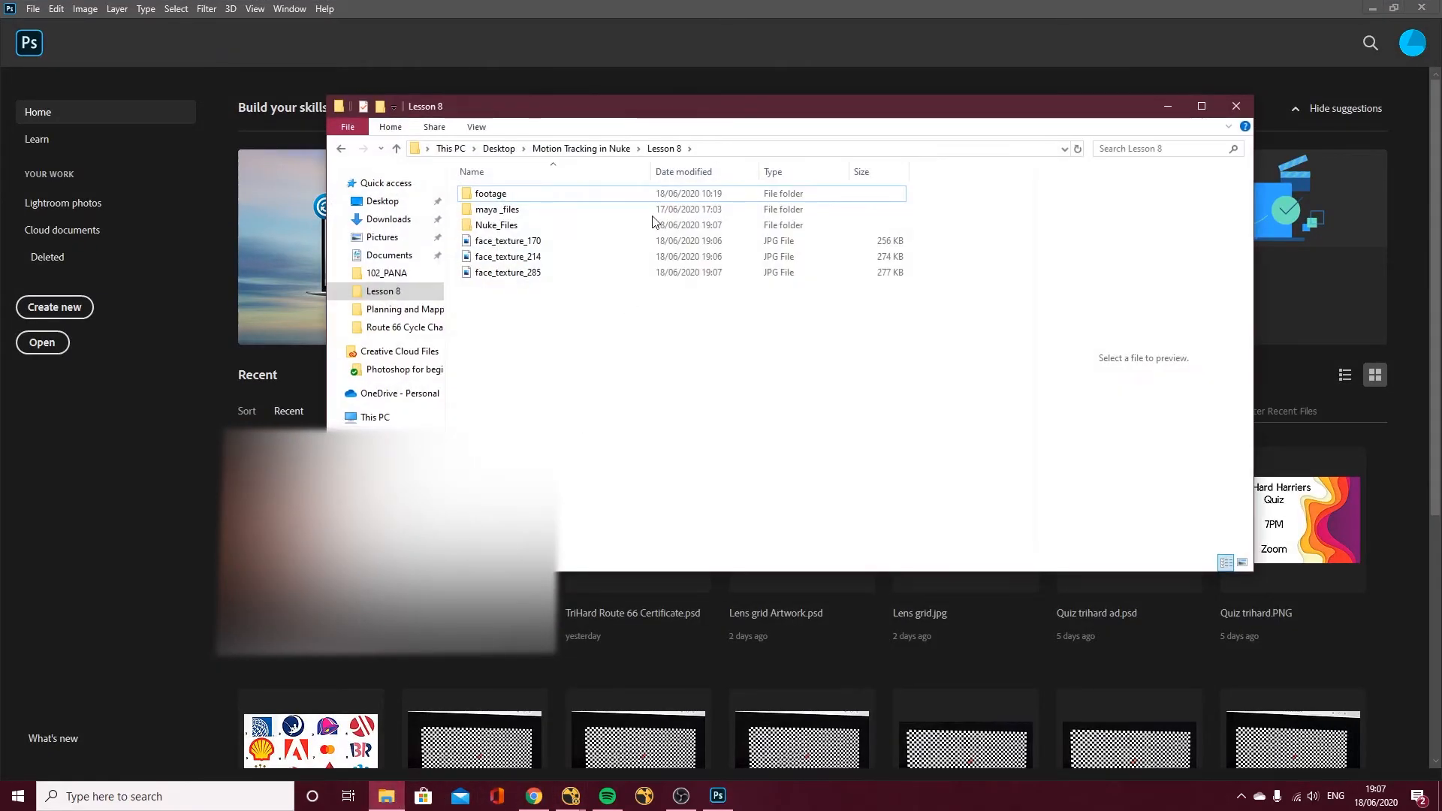
{"action": "left_click_drag", "start_coordinate": [656, 97], "coordinate": [559, 132]}
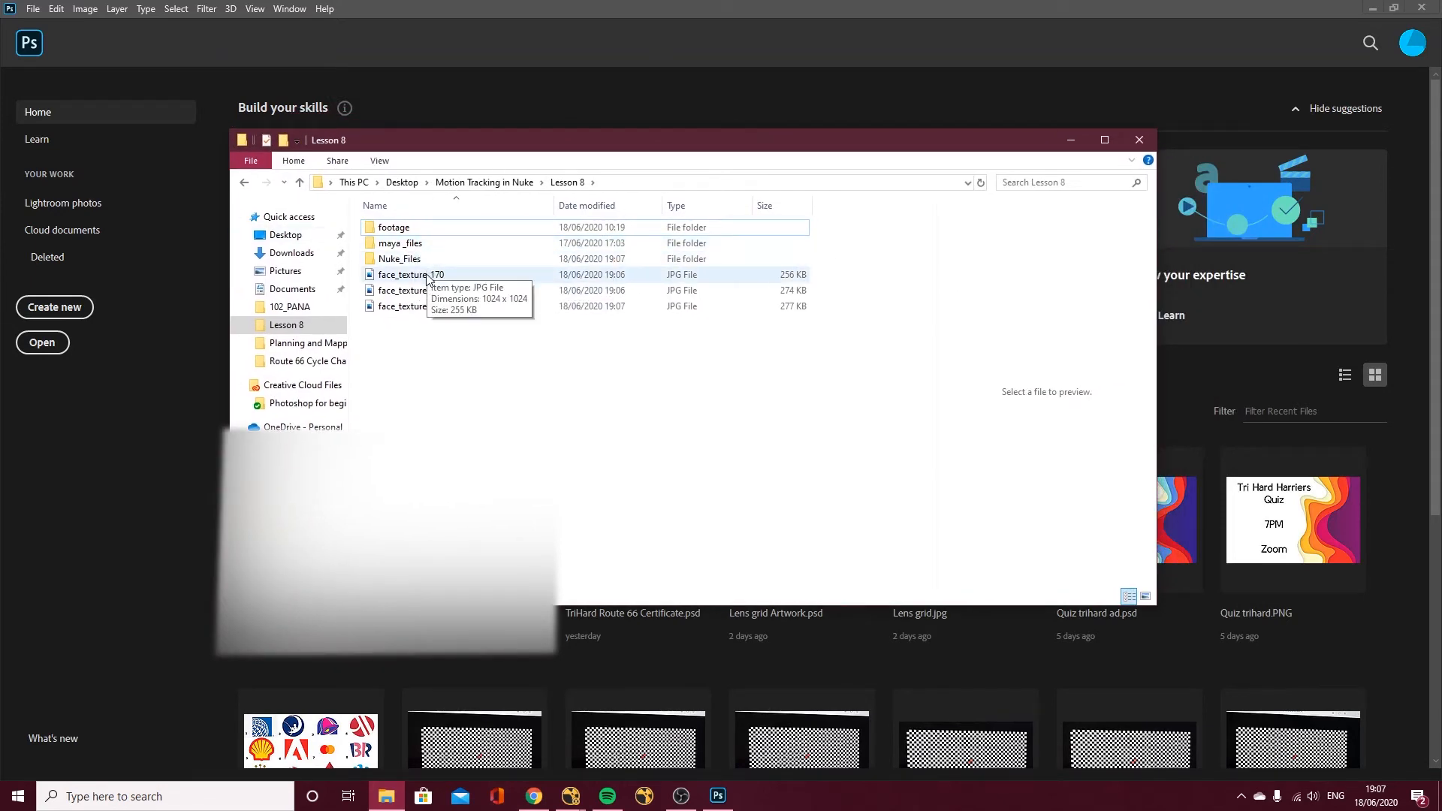
{"action": "left_click_drag", "start_coordinate": [425, 279], "coordinate": [364, 54]}
Place face_texture_214 as a full-size layer over the frame 170 texture and compare the two by toggling its visibility
{"action": "left_click_drag", "start_coordinate": [693, 145], "coordinate": [1307, 121]}
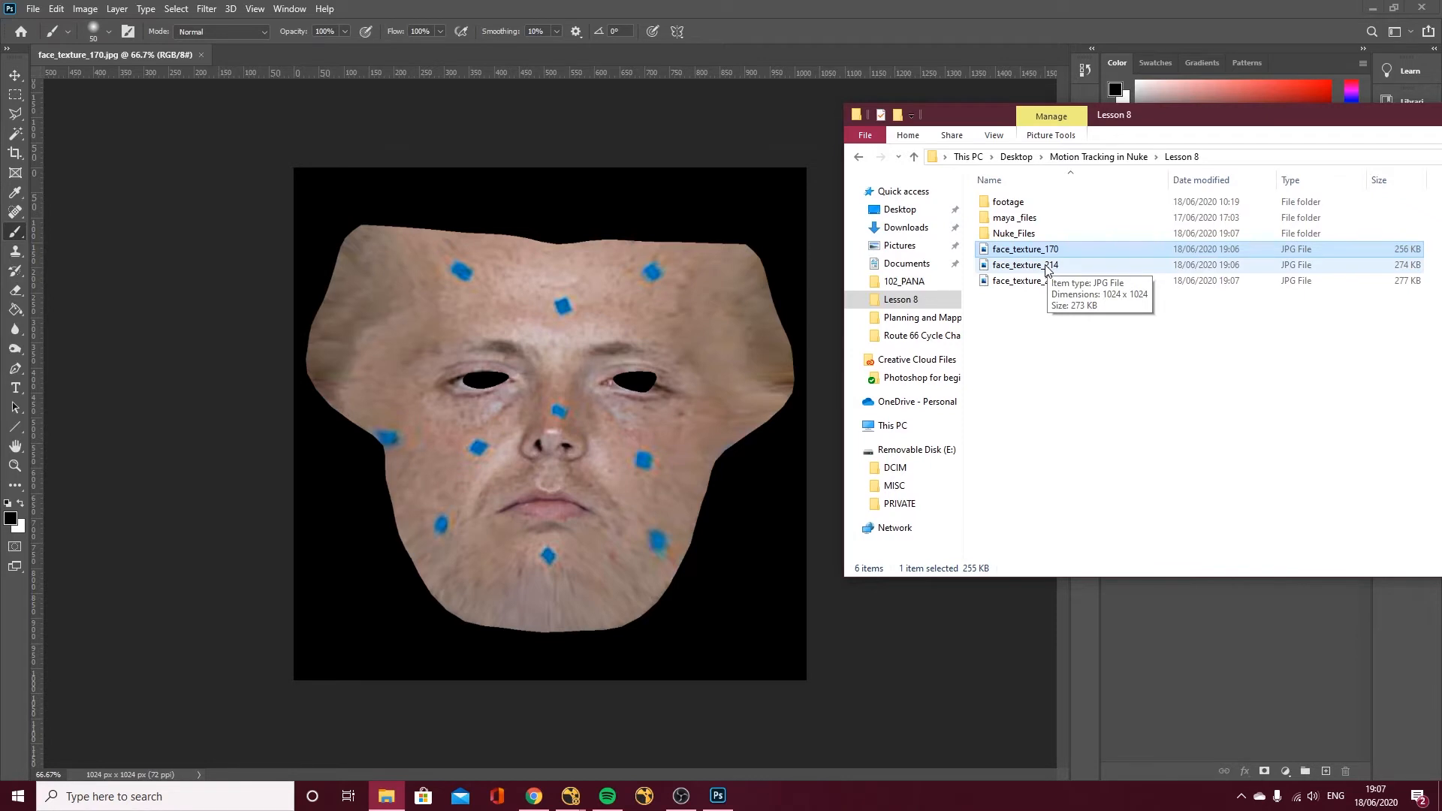
{"action": "left_click_drag", "start_coordinate": [1047, 269], "coordinate": [543, 365]}
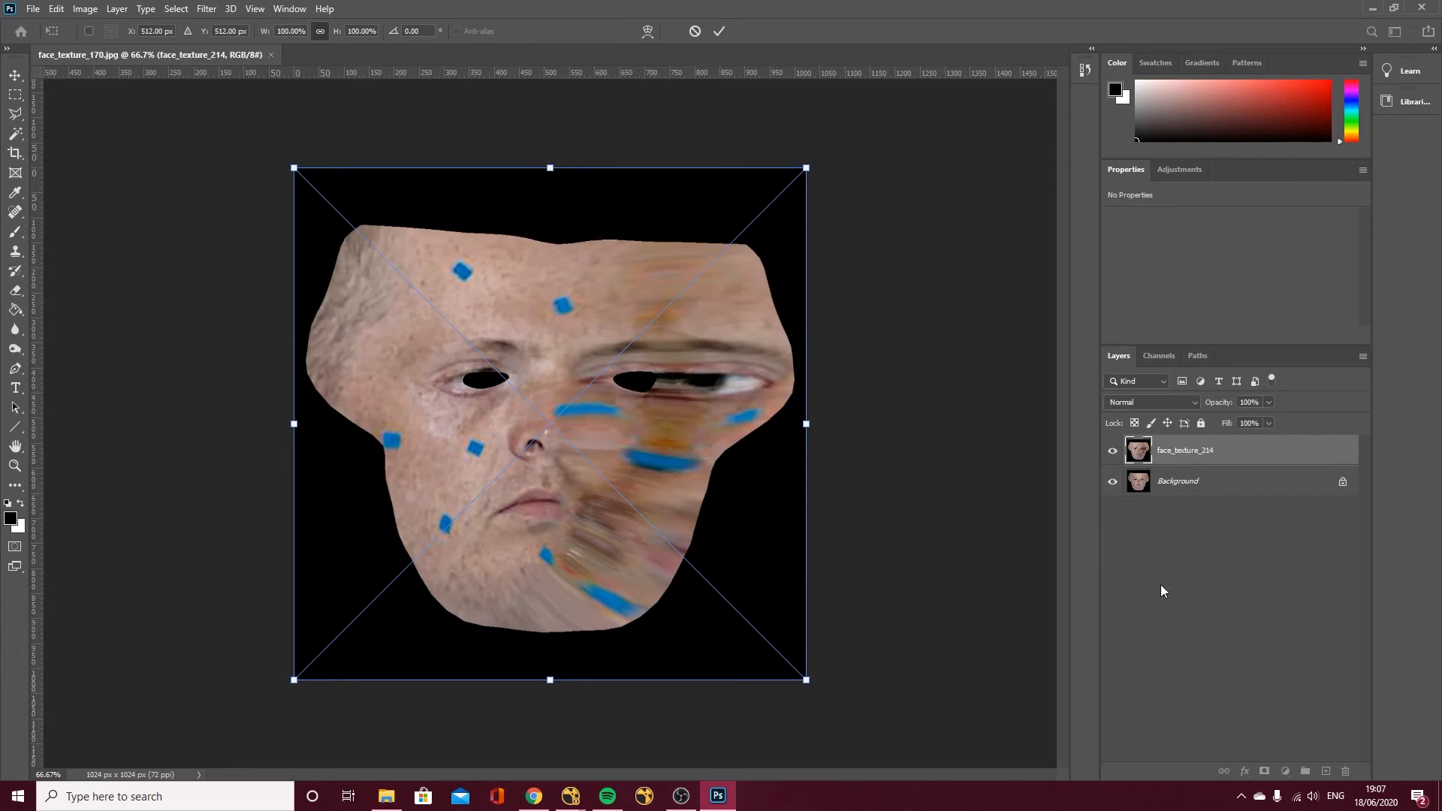
{"action": "key", "text": "Return"}
{"action": "key", "text": "b"}
{"action": "left_click", "coordinate": [1112, 451]}
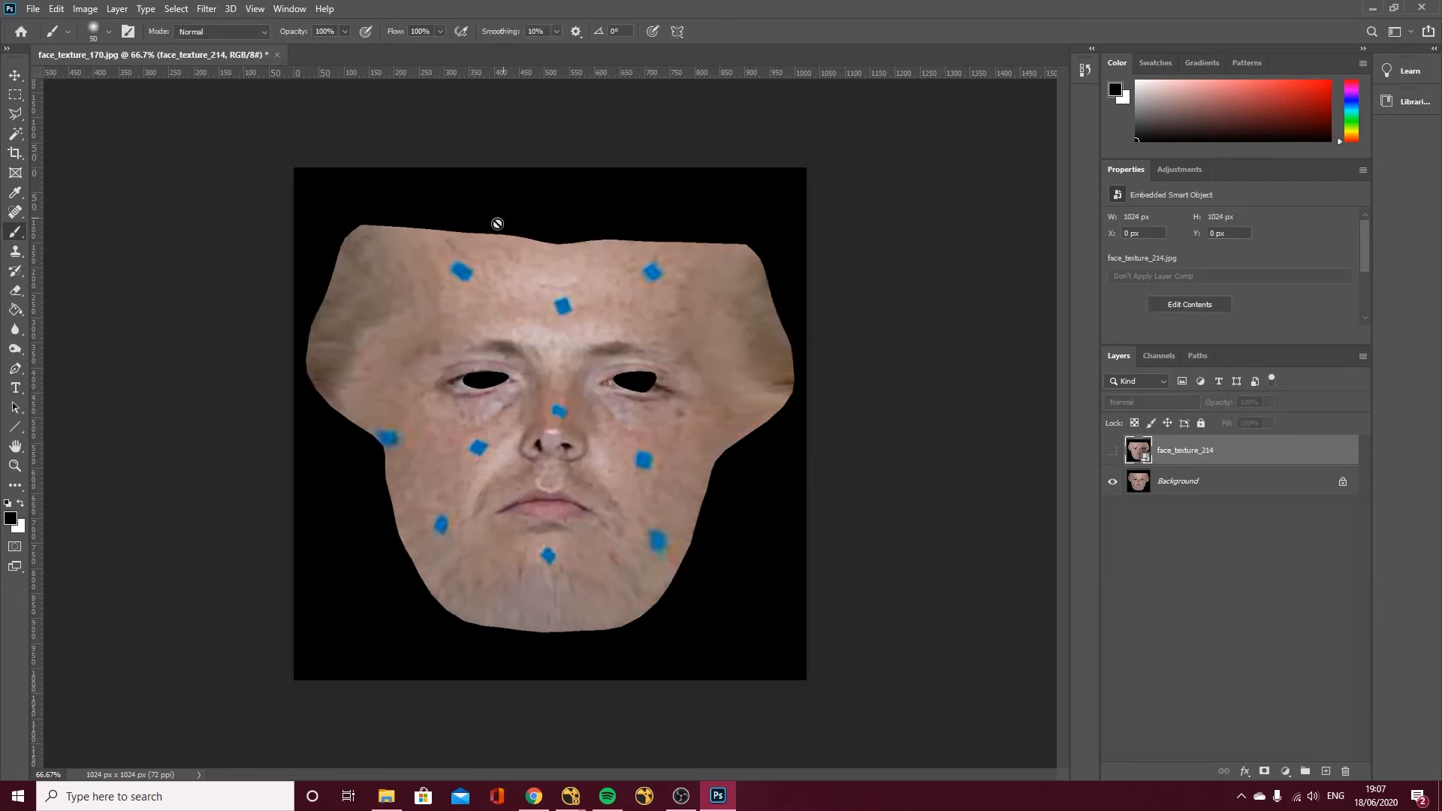
{"action": "left_click", "coordinate": [1110, 452]}
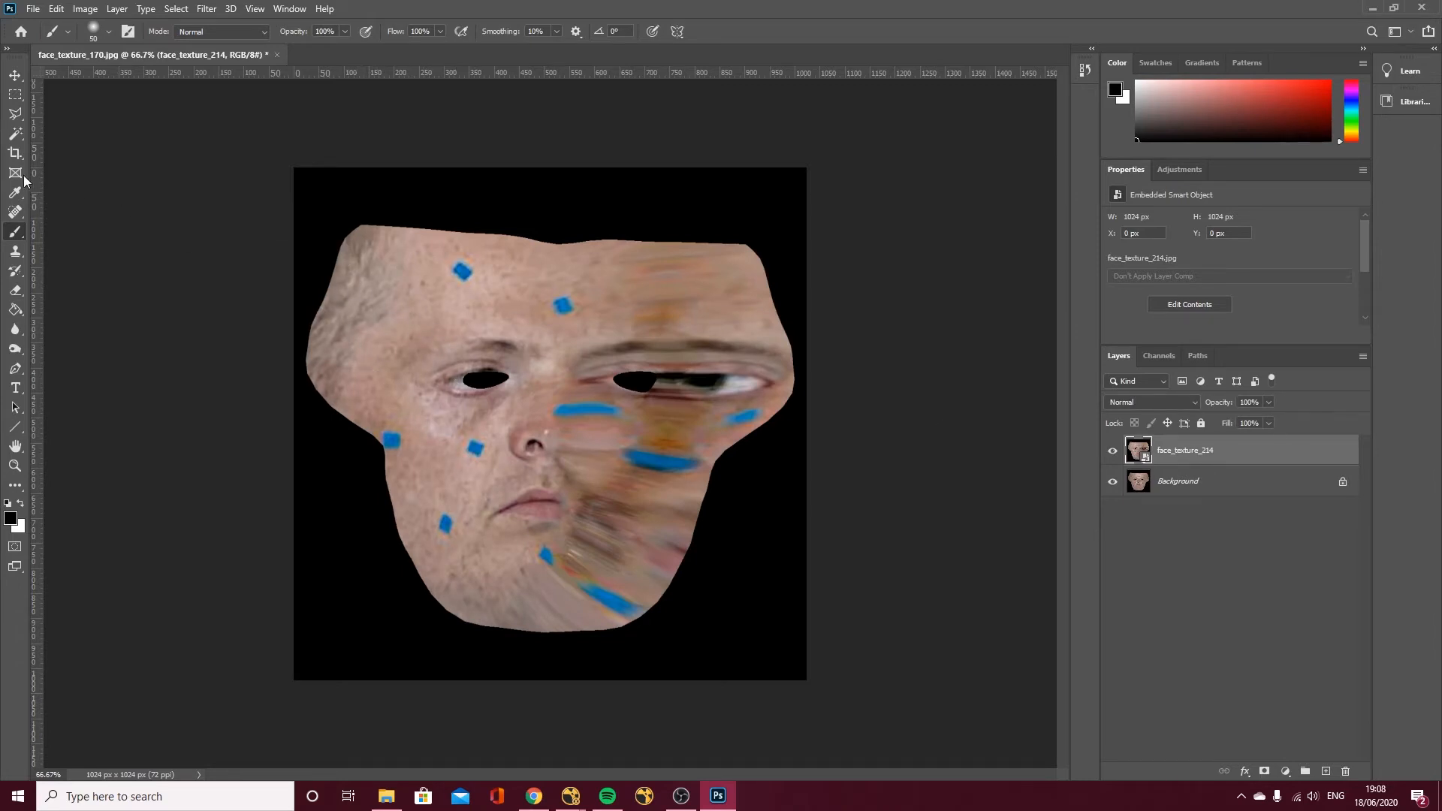
Select the left half of the face with the Polygonal Lasso and mask the face_texture_214 layer to that selection
{"action": "left_click", "coordinate": [15, 114]}
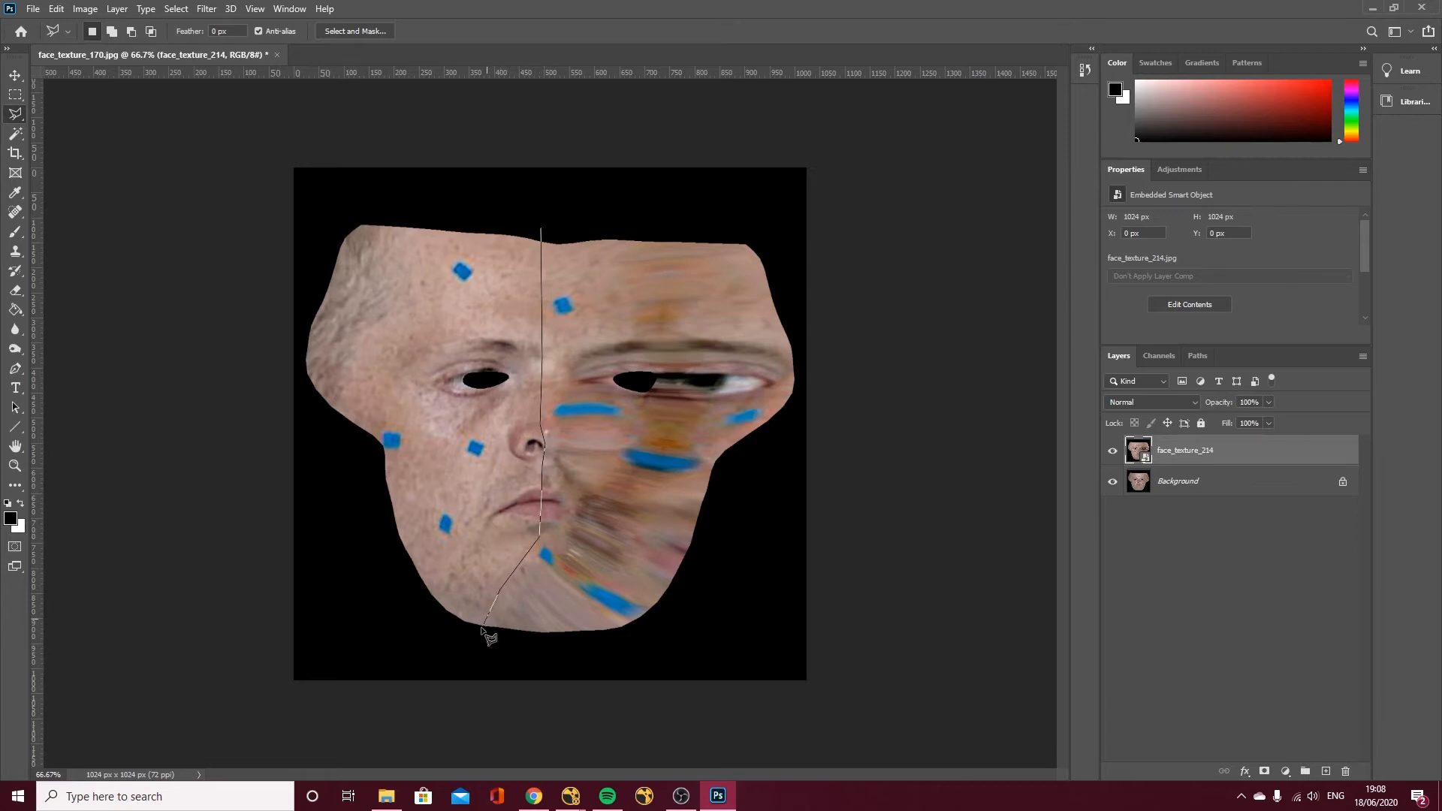
{"action": "left_click", "coordinate": [475, 634]}
{"action": "left_click", "coordinate": [262, 612]}
{"action": "left_click", "coordinate": [242, 191]}
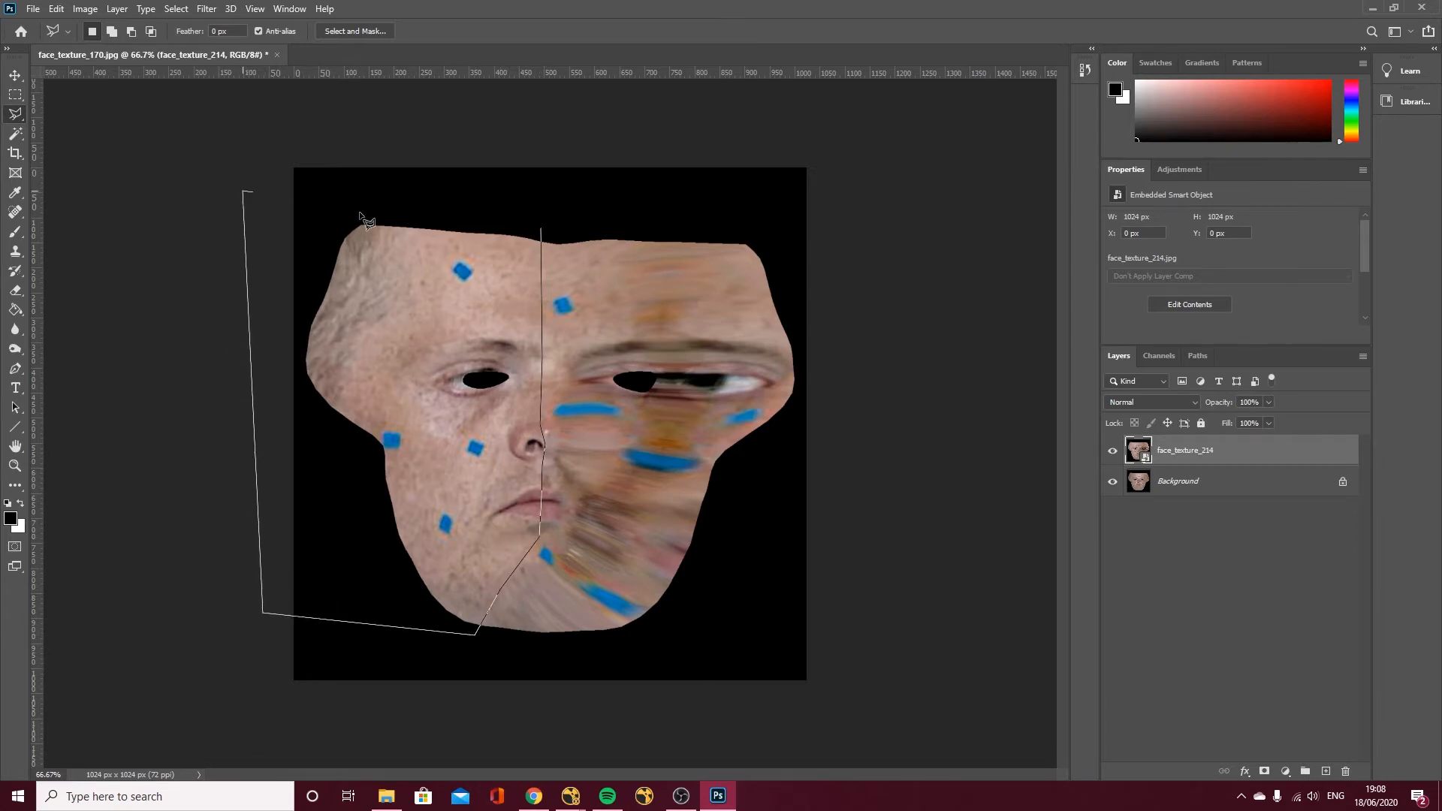
{"action": "left_click", "coordinate": [442, 203]}
{"action": "left_click", "coordinate": [540, 227]}
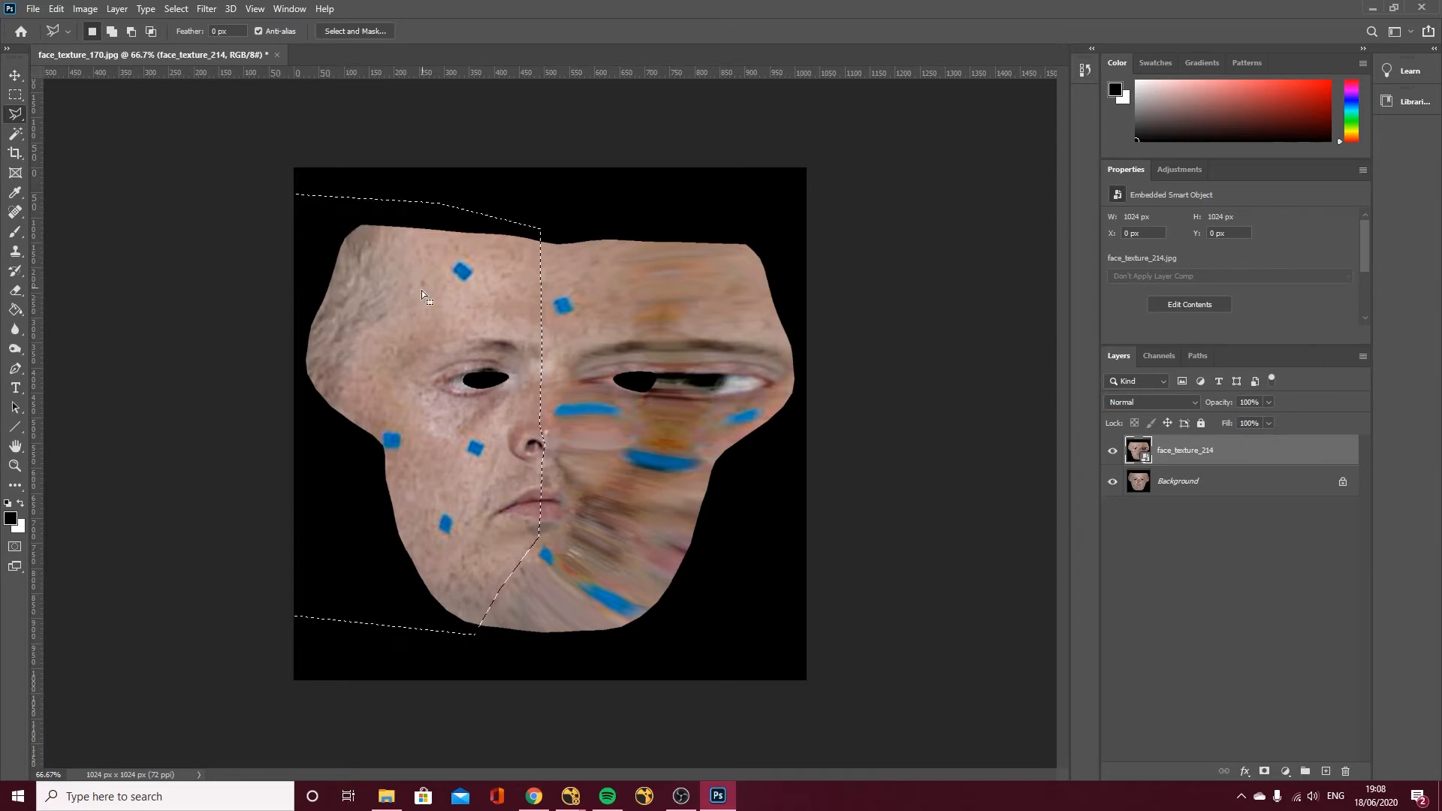
{"action": "key", "text": "b"}
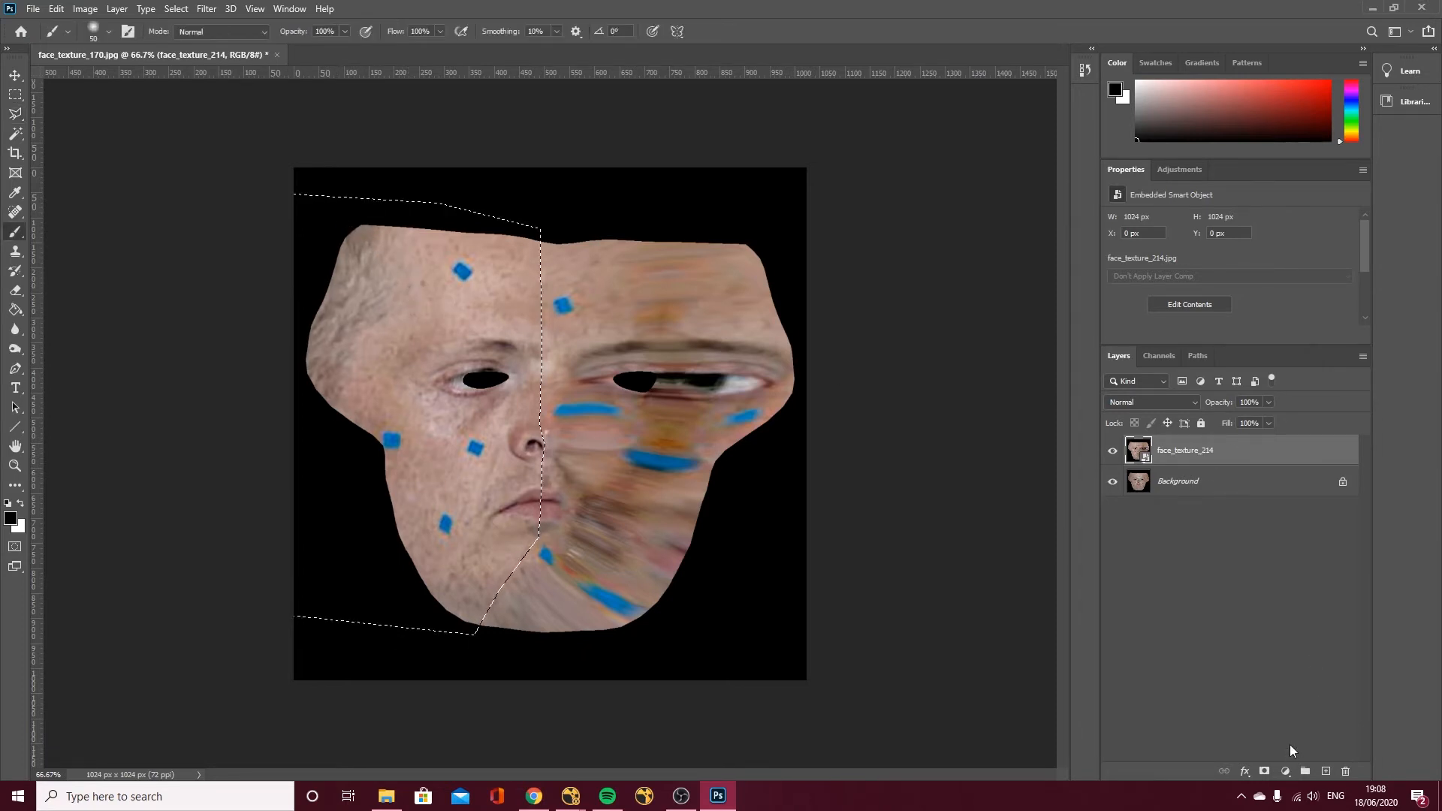
{"action": "left_click", "coordinate": [1264, 771]}
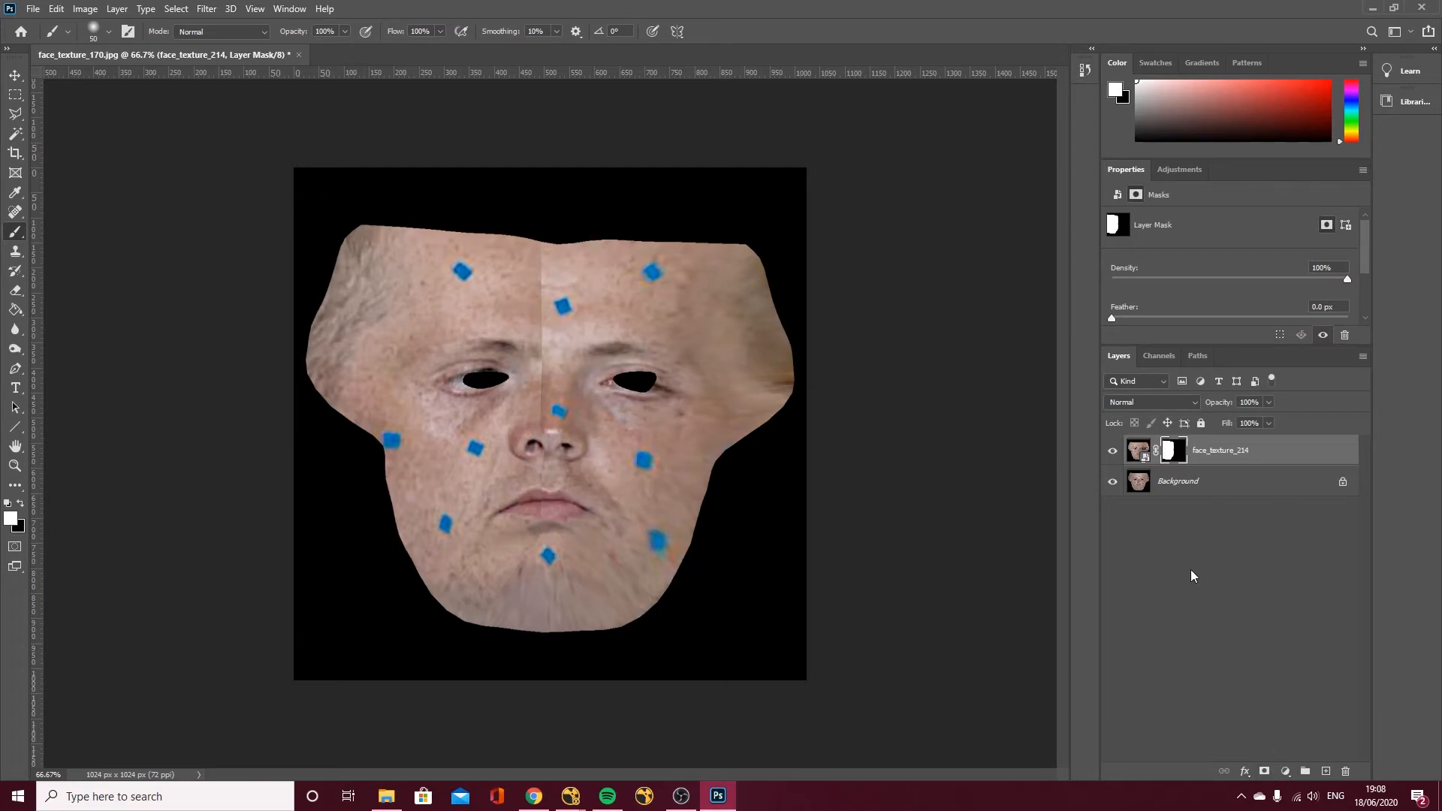
Toggle the masked face_texture_214 layer's visibility to compare its half of the face with the background texture
{"action": "left_click", "coordinate": [1115, 455]}
{"action": "left_click", "coordinate": [1116, 455]}
{"action": "left_click", "coordinate": [1116, 455]}
{"action": "left_click", "coordinate": [1116, 455]}
{"action": "left_click", "coordinate": [1114, 453]}
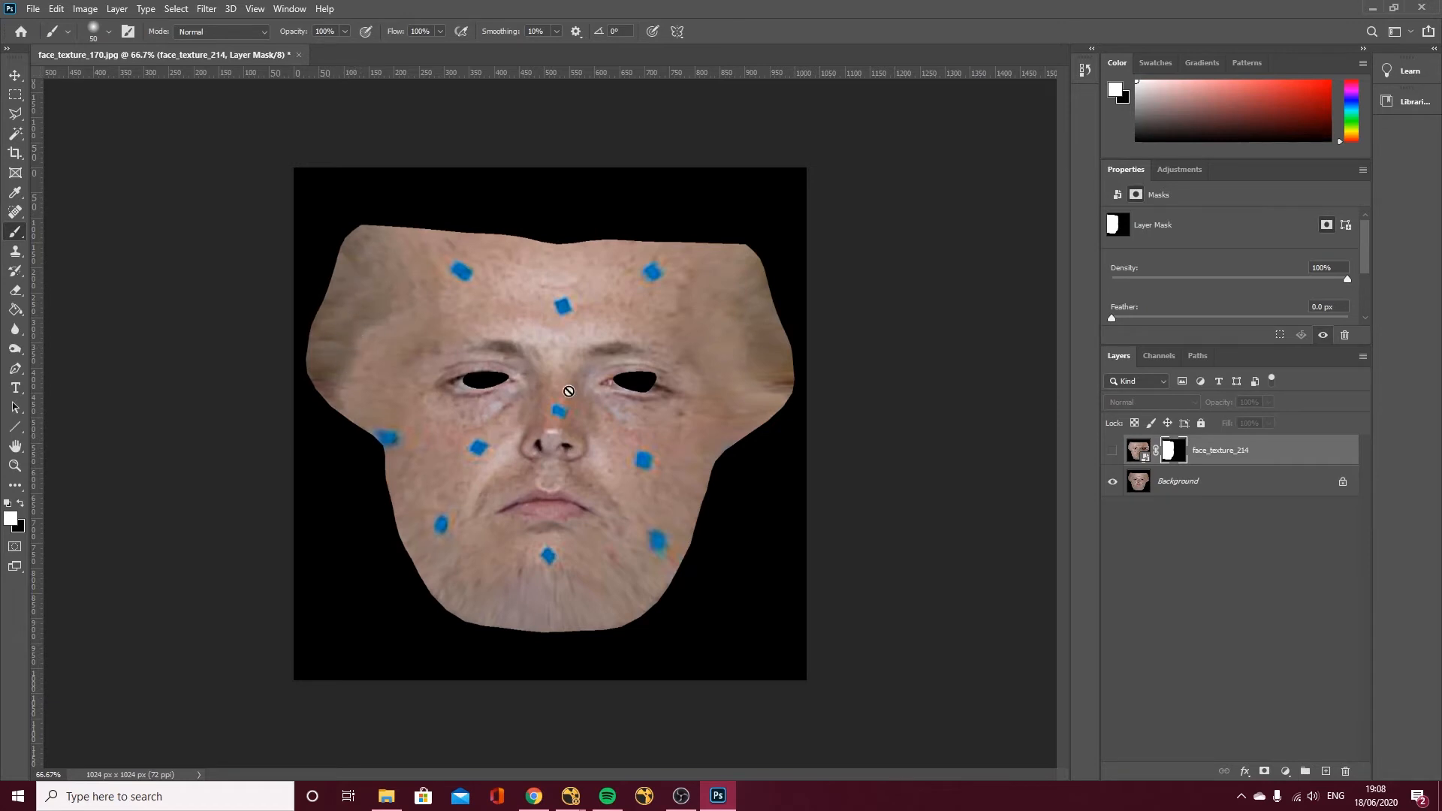
{"action": "left_click", "coordinate": [1115, 452]}
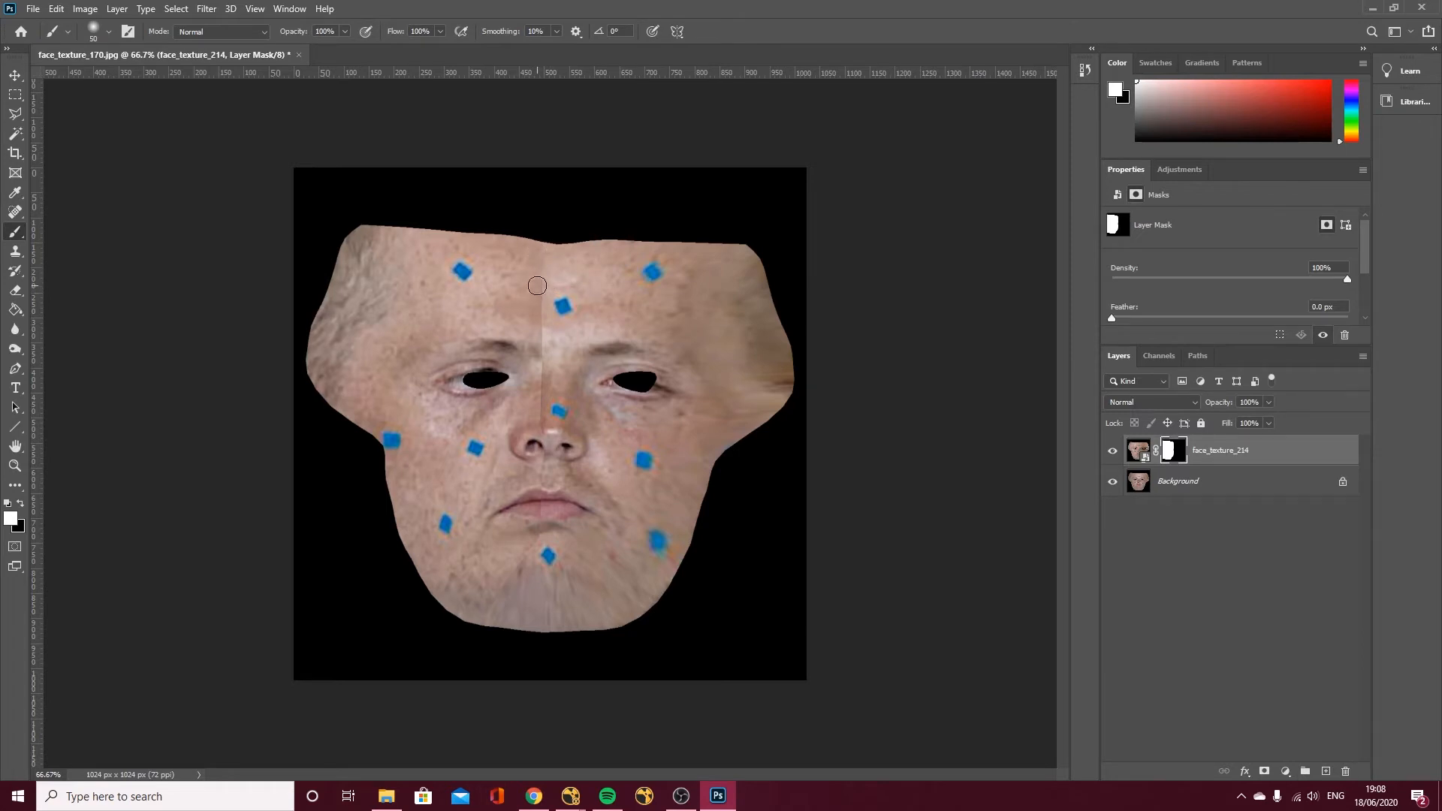
Enlarge the brush to 125 px and paint white down the face_texture_214 mask's centre edge to soften the seam
{"action": "key", "text": "bracketright"}
{"action": "key", "text": "bracketright"}
{"action": "key", "text": "bracketright"}
{"action": "key", "text": "bracketright"}
{"action": "key", "text": "bracketright"}
{"action": "key", "text": "bracketright"}
{"action": "mouse_move", "coordinate": [539, 261]}
{"action": "left_mouse_down"}
{"action": "mouse_move", "coordinate": [512, 423]}
{"action": "mouse_move", "coordinate": [523, 512]}
{"action": "mouse_move", "coordinate": [505, 629]}
{"action": "left_mouse_up"}
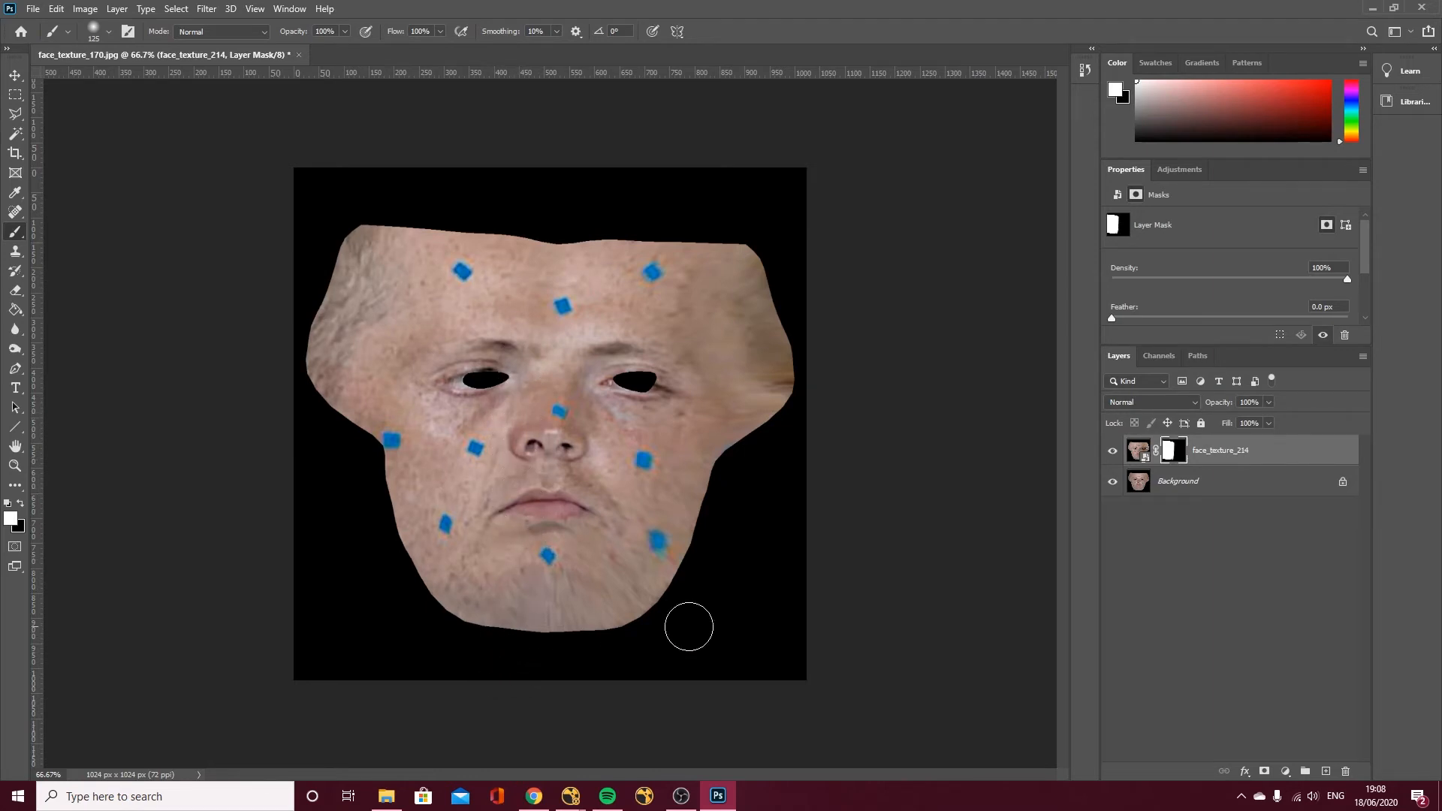
Toggle the face_texture_214 layer off and on to examine the blended centre seam
{"action": "left_click", "coordinate": [1113, 452]}
{"action": "left_click", "coordinate": [1113, 452]}
{"action": "left_click", "coordinate": [1113, 453]}
{"action": "left_click", "coordinate": [1113, 453]}
{"action": "left_click", "coordinate": [1113, 455]}
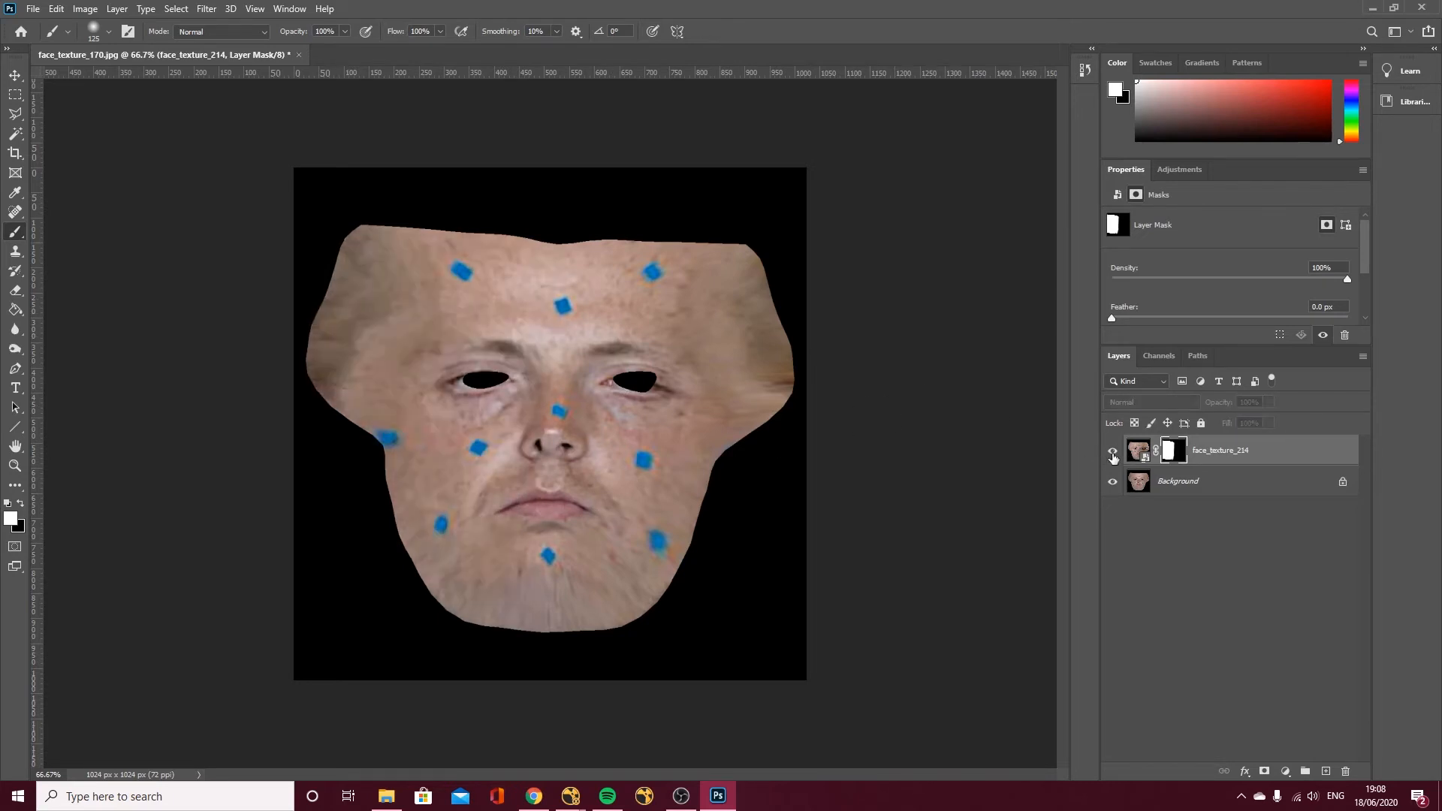
{"action": "left_click", "coordinate": [1113, 455]}
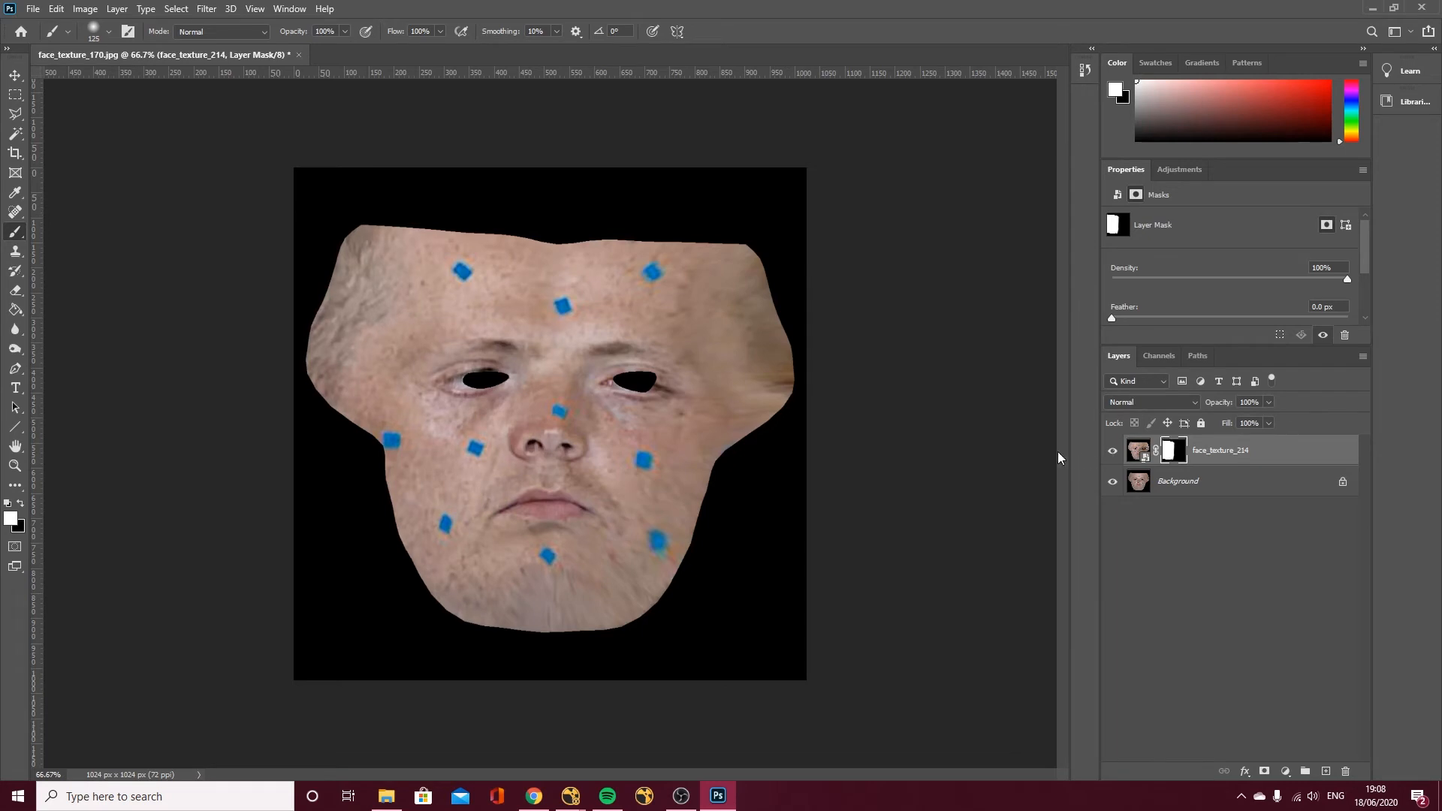
Place face_texture_285 from the Lesson 8 folder as a full-size layer above face_texture_214
{"action": "left_click", "coordinate": [386, 796]}
{"action": "left_click", "coordinate": [1081, 284]}
{"action": "left_click_drag", "start_coordinate": [1055, 291], "coordinate": [598, 316]}
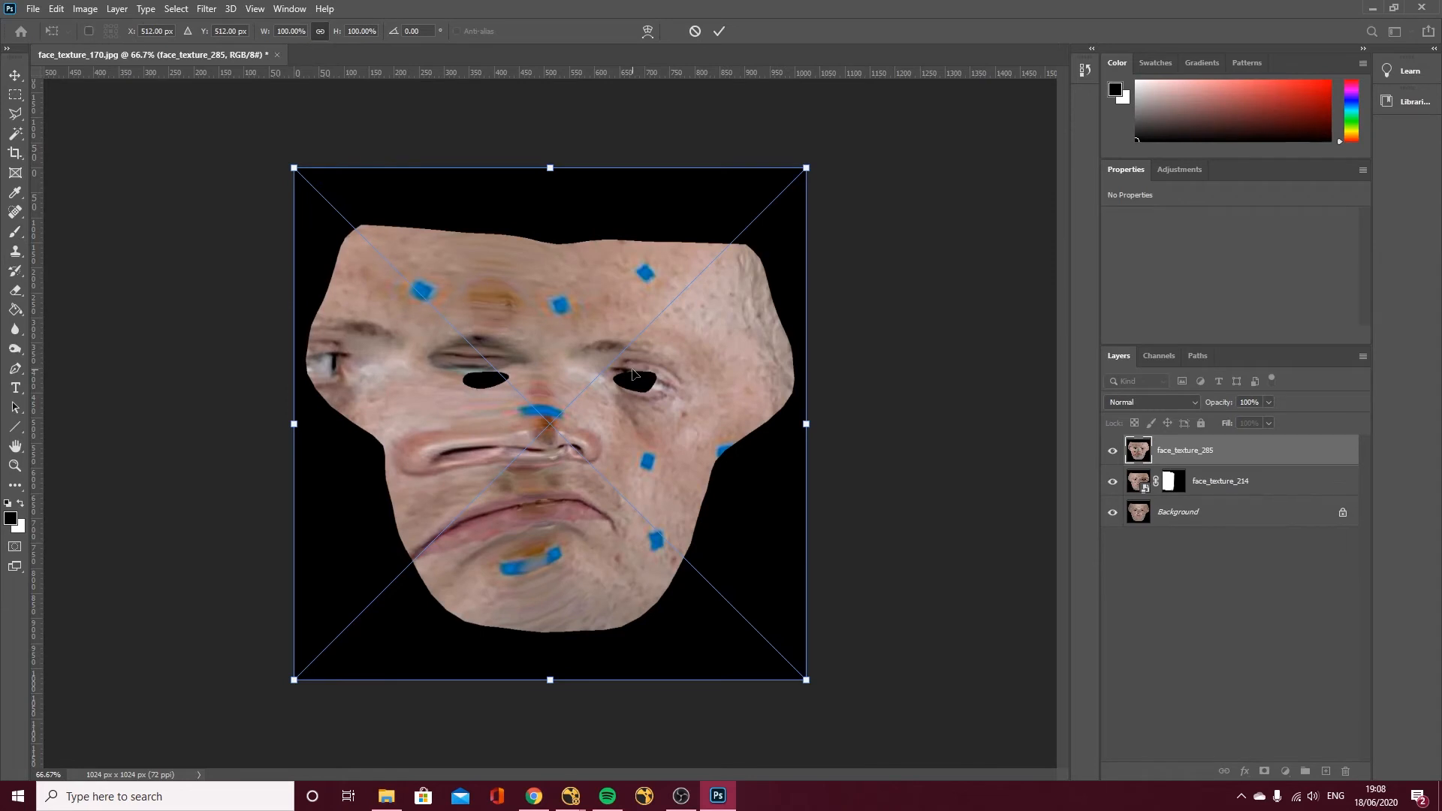
{"action": "key", "text": "Return"}
Select the right half of the face with the Polygonal Lasso and mask the face_texture_285 layer to that selection
{"action": "key", "text": "l"}
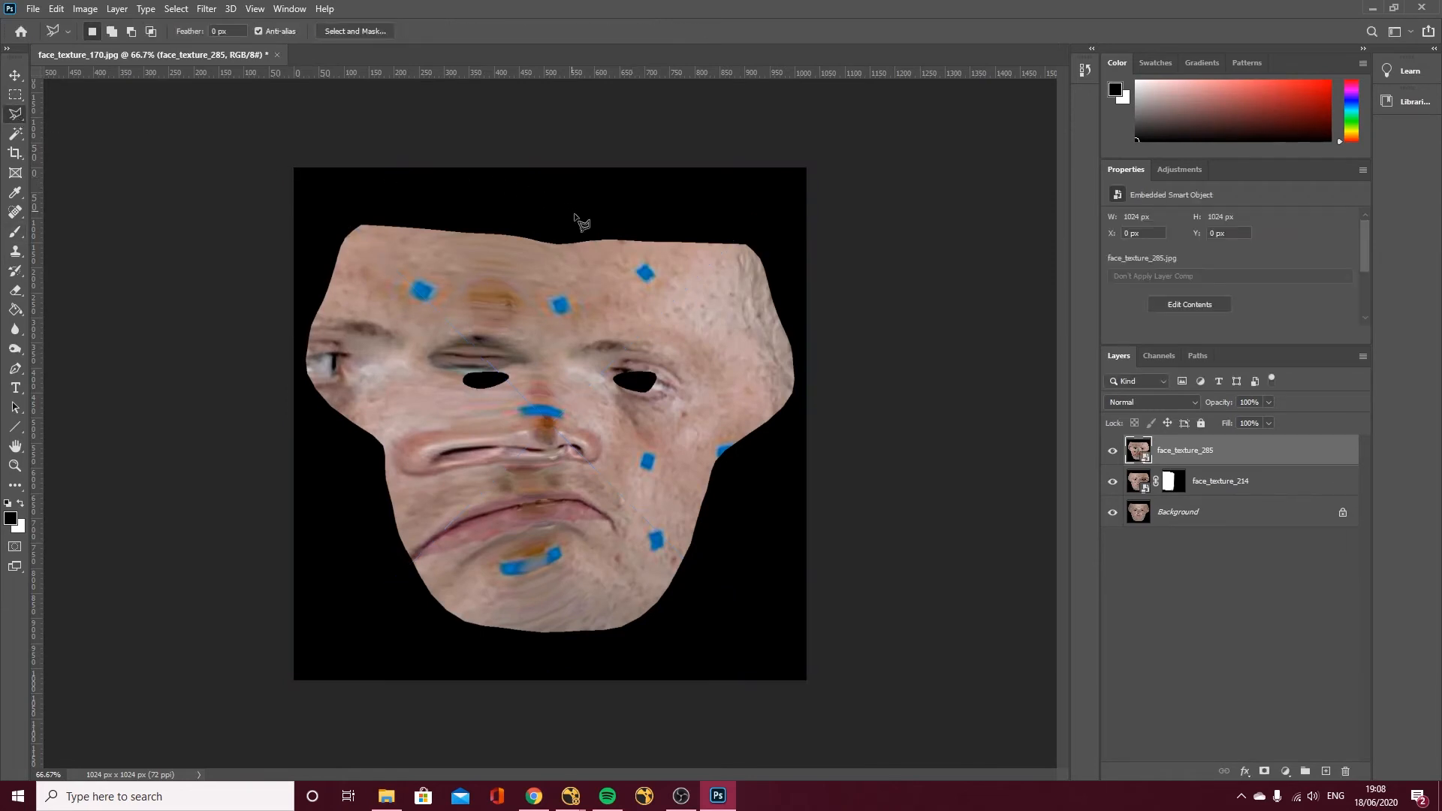
{"action": "left_click", "coordinate": [579, 223]}
{"action": "left_click", "coordinate": [609, 643]}
{"action": "left_click", "coordinate": [861, 671]}
{"action": "left_click", "coordinate": [863, 199]}
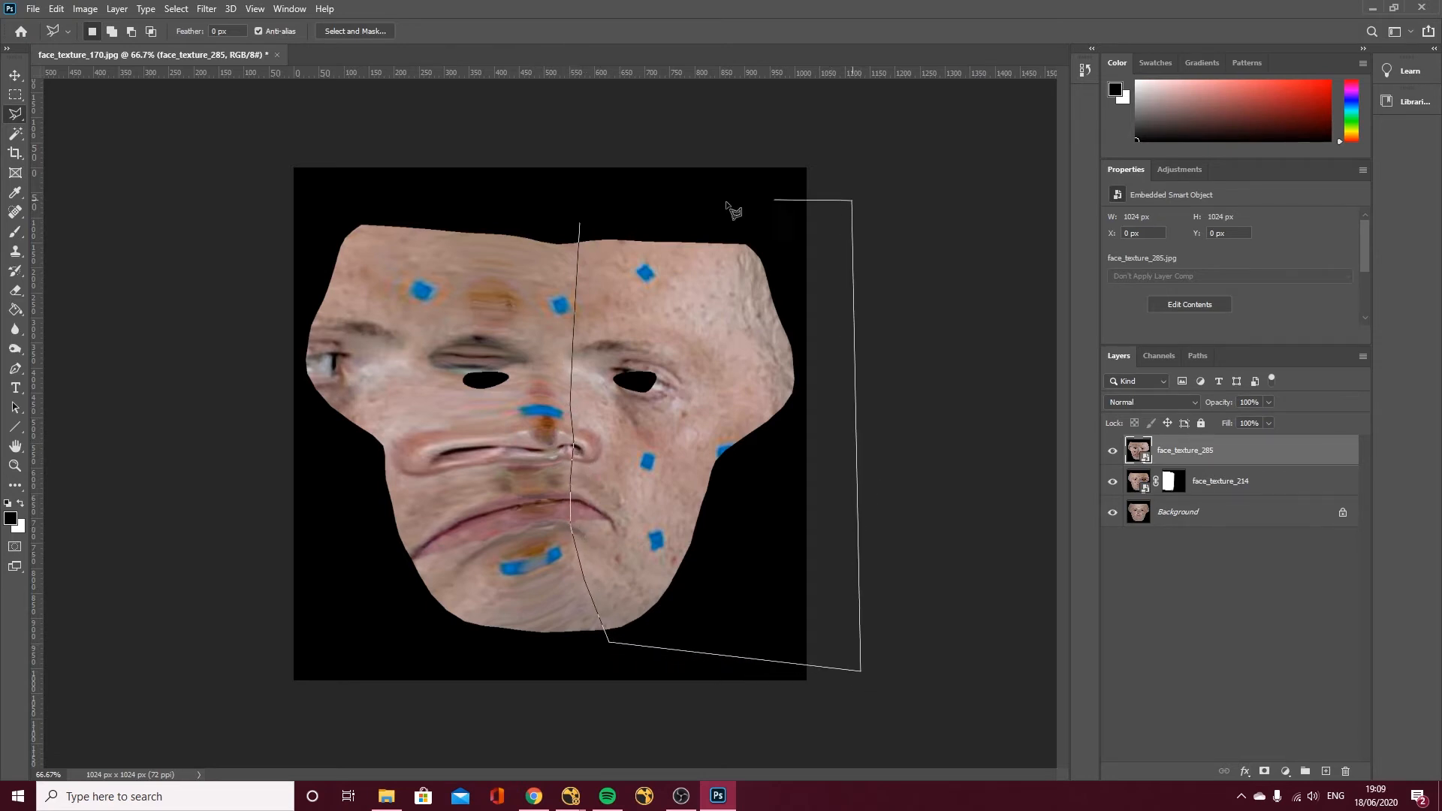
{"action": "left_click", "coordinate": [579, 223]}
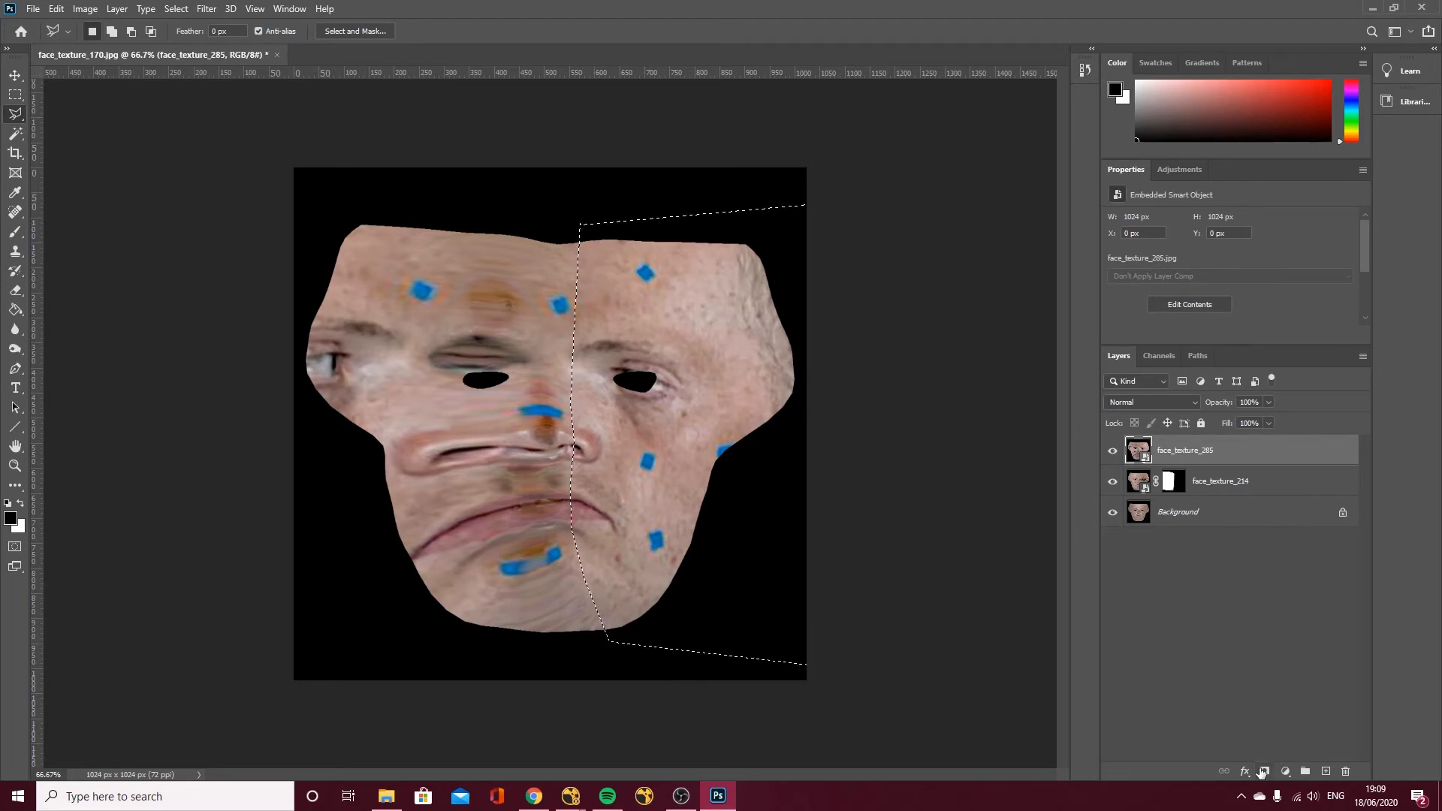
{"action": "left_click", "coordinate": [1264, 772]}
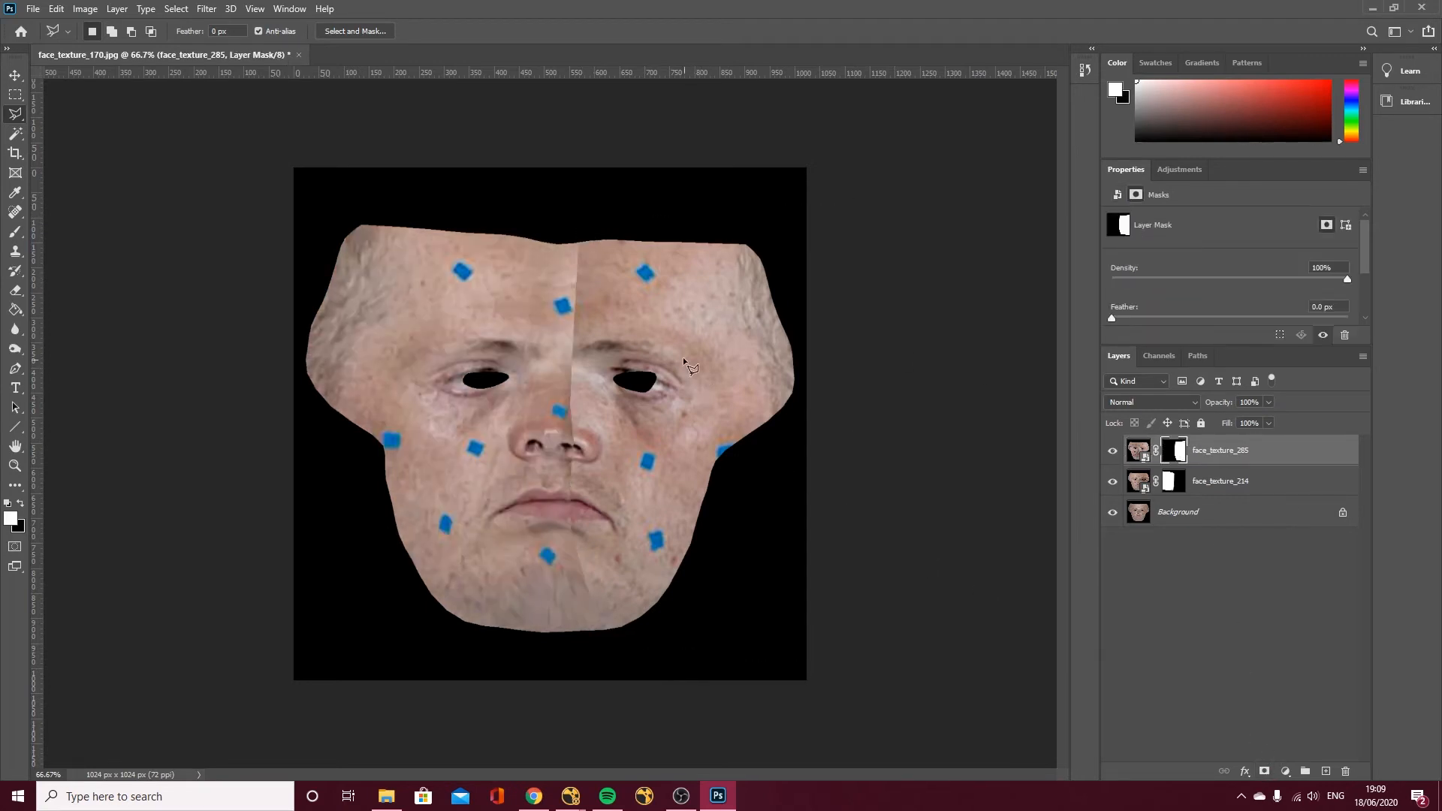
Blend the face_texture_285 mask by painting white down the centre seam and black over the distorted side of the nose
{"action": "key", "text": "b"}
{"action": "mouse_move", "coordinate": [583, 329]}
{"action": "left_mouse_down"}
{"action": "mouse_move", "coordinate": [587, 526]}
{"action": "mouse_move", "coordinate": [612, 601]}
{"action": "mouse_move", "coordinate": [600, 542]}
{"action": "left_mouse_up"}
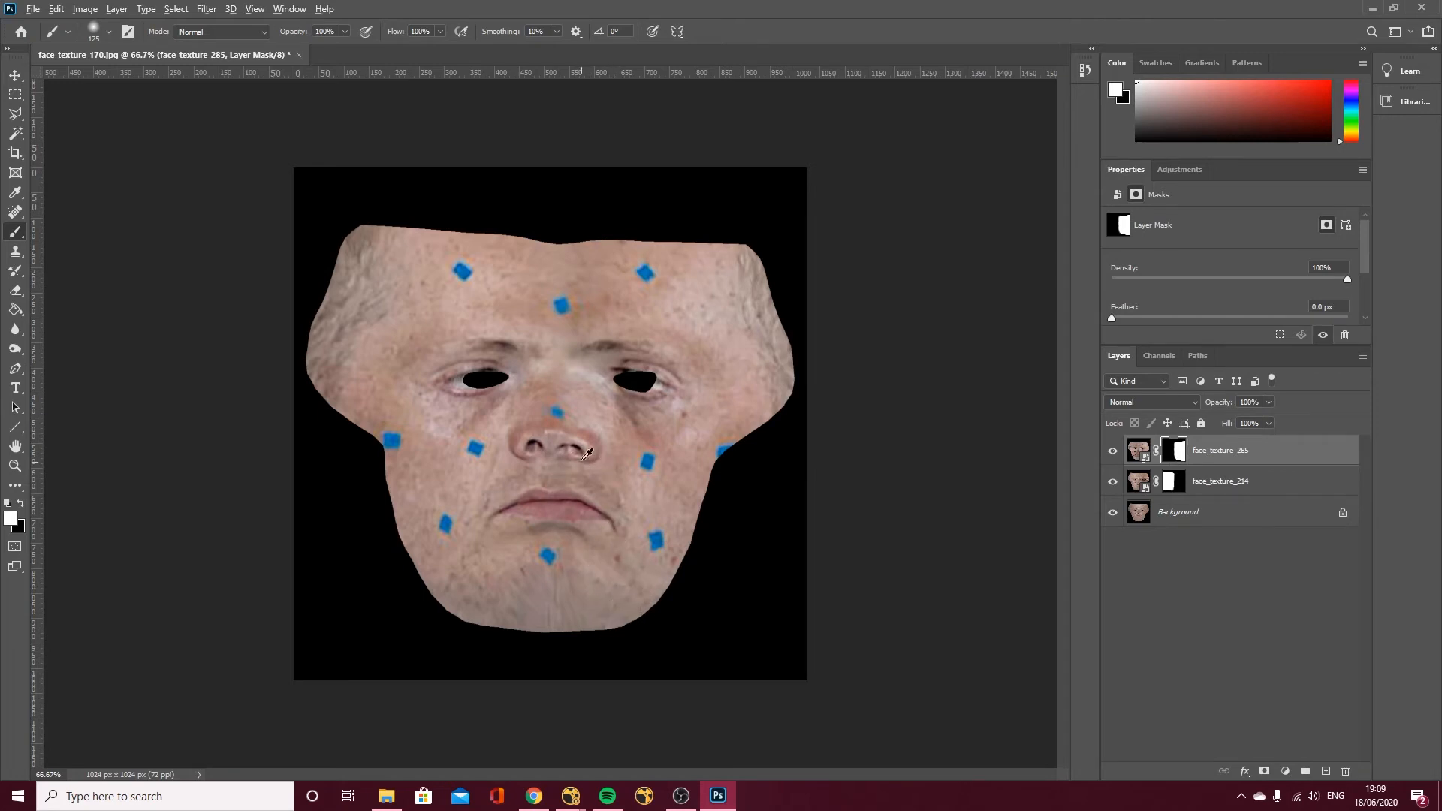
{"action": "scroll", "coordinate": [575, 450], "scroll_direction": "up", "scroll_amount": 5, "text": "alt"}
{"action": "key", "text": "x"}
{"action": "mouse_move", "coordinate": [593, 426]}
{"action": "left_mouse_down"}
{"action": "mouse_move", "coordinate": [606, 459]}
{"action": "mouse_move", "coordinate": [598, 437]}
{"action": "mouse_move", "coordinate": [590, 450]}
{"action": "mouse_move", "coordinate": [734, 467]}
{"action": "mouse_move", "coordinate": [685, 436]}
{"action": "left_mouse_up"}
{"action": "scroll", "coordinate": [686, 432], "scroll_direction": "down", "scroll_amount": 4, "text": "alt"}
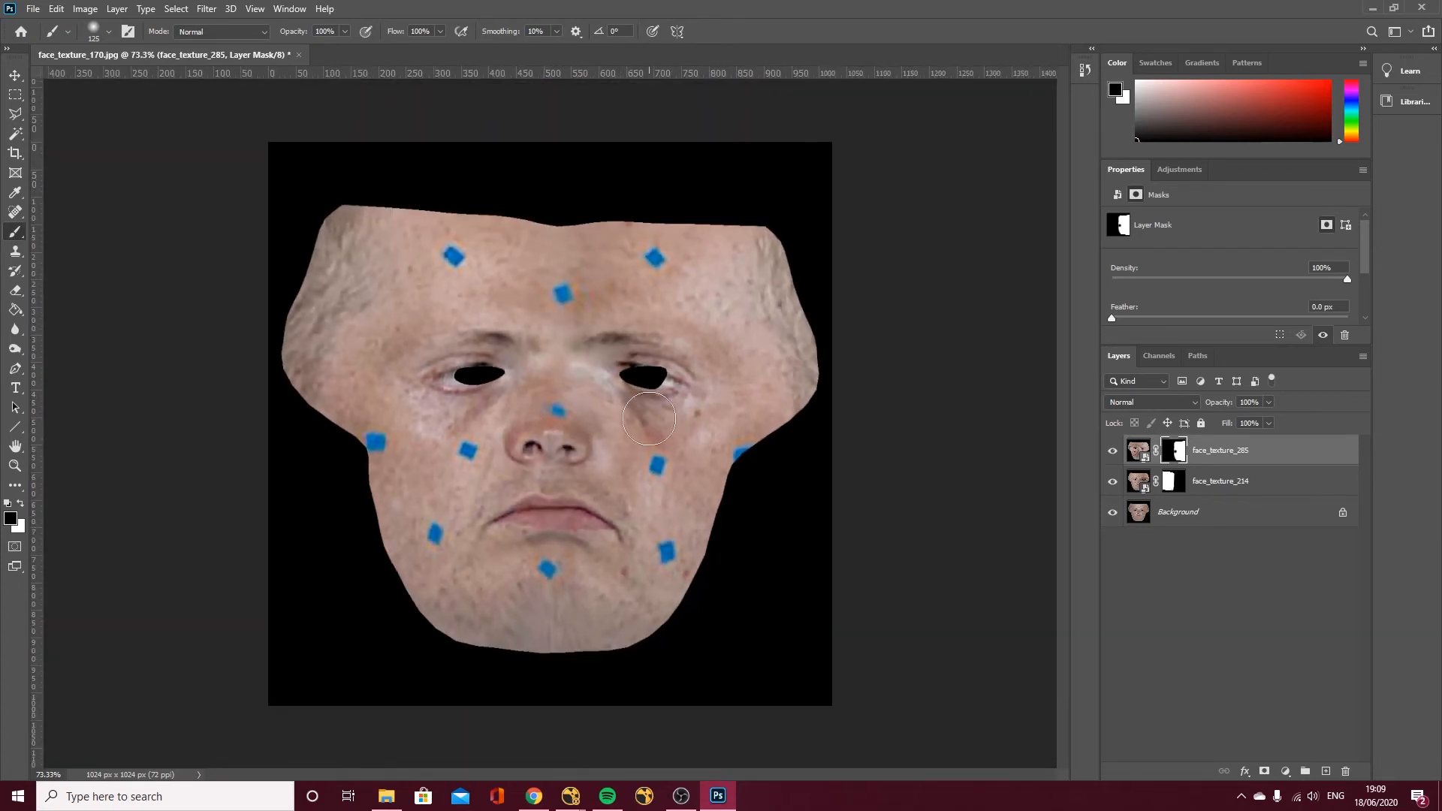
Save the blended face as face_texture_for_nuke in JPEG format in the Lesson 8 folder, at quality 12
{"action": "left_click", "coordinate": [31, 8]}
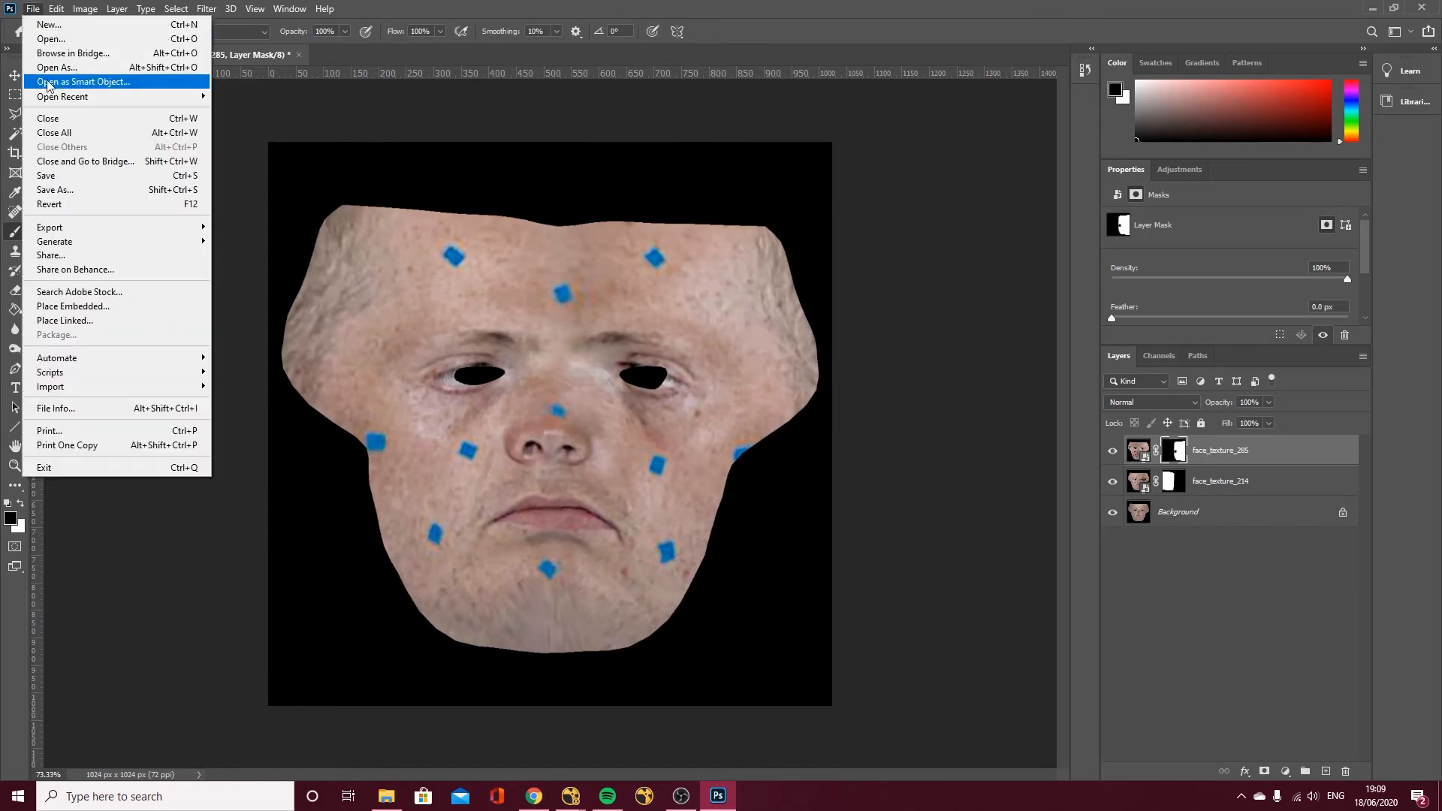
{"action": "left_click", "coordinate": [82, 190]}
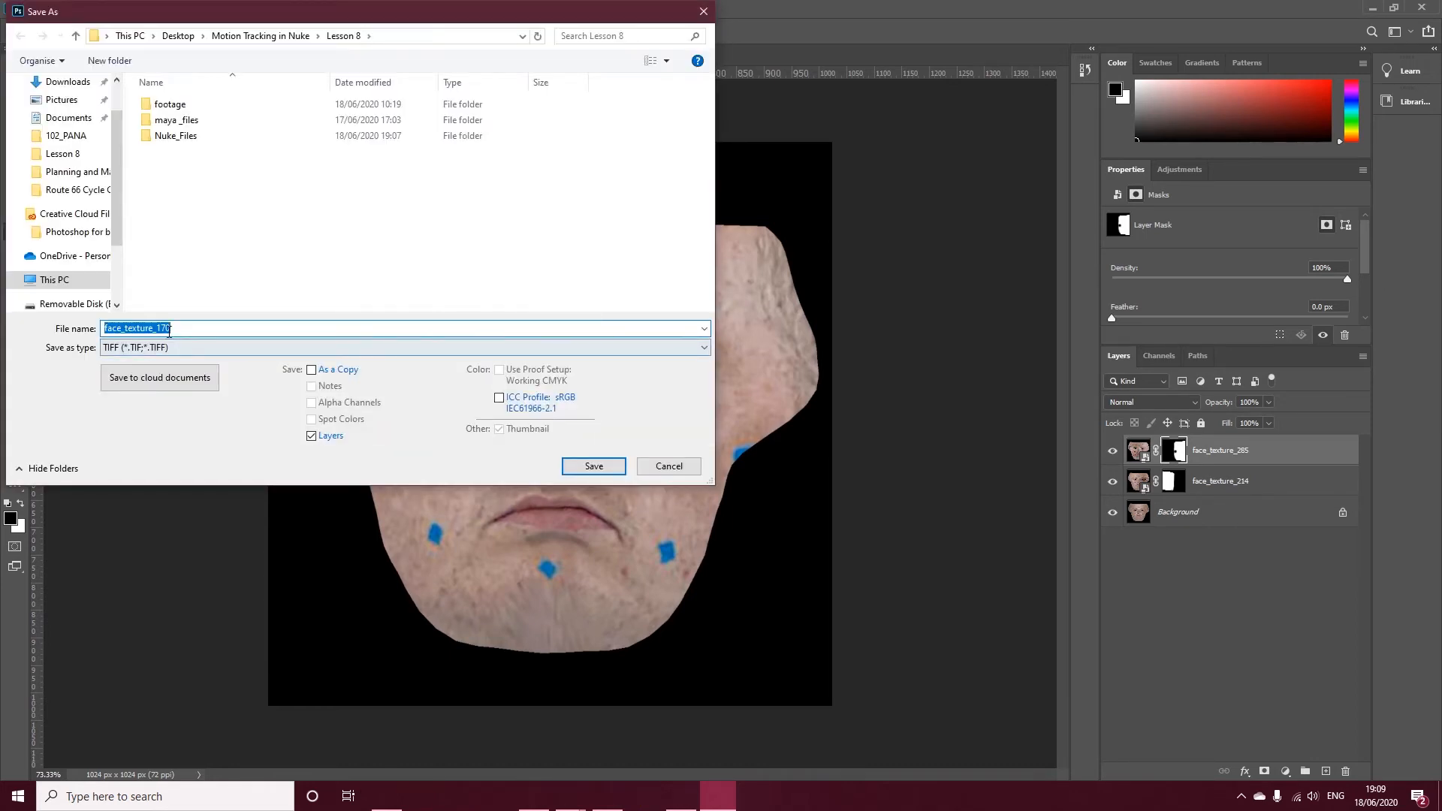
{"action": "left_click_drag", "start_coordinate": [182, 328], "coordinate": [162, 322]}
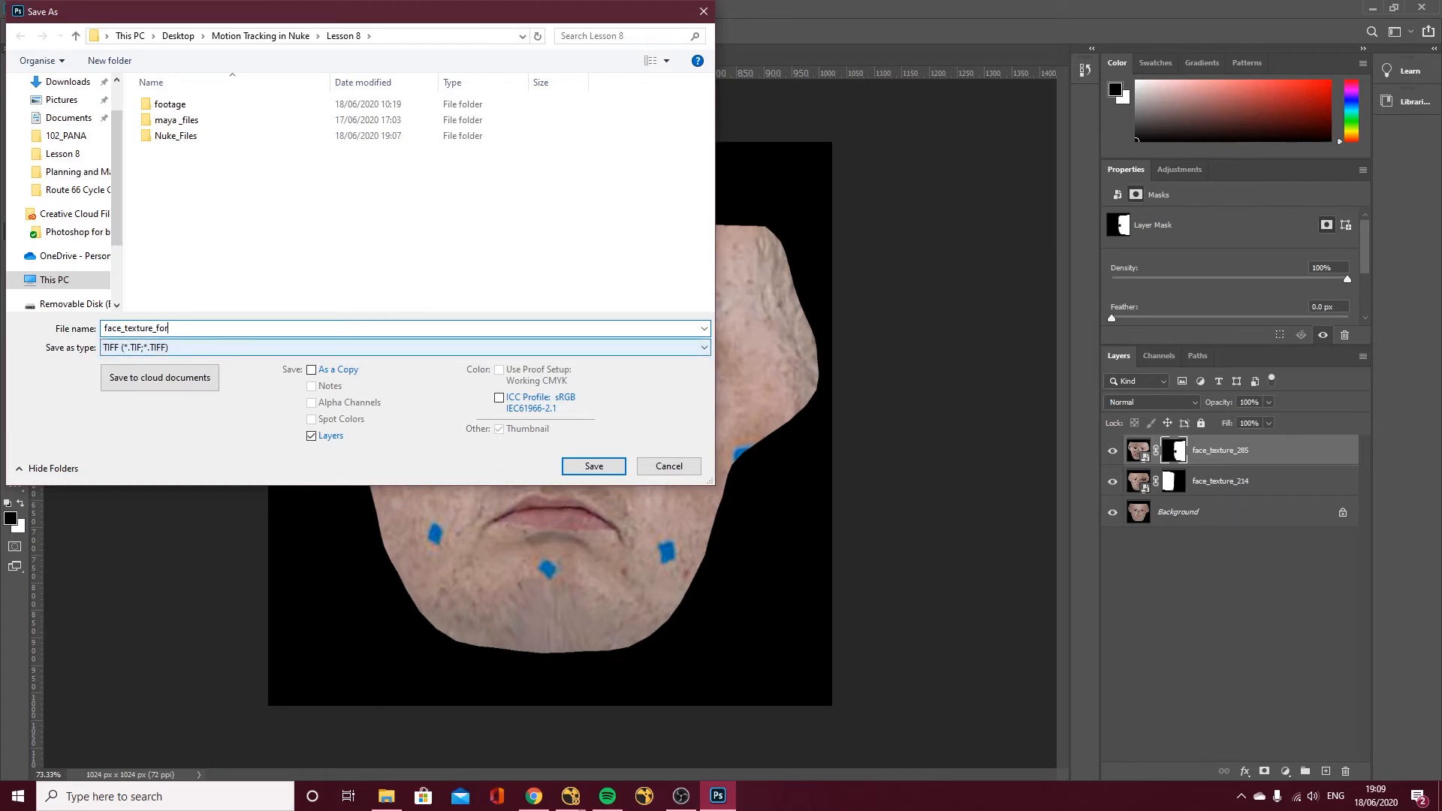
{"action": "left_click", "coordinate": [180, 347]}
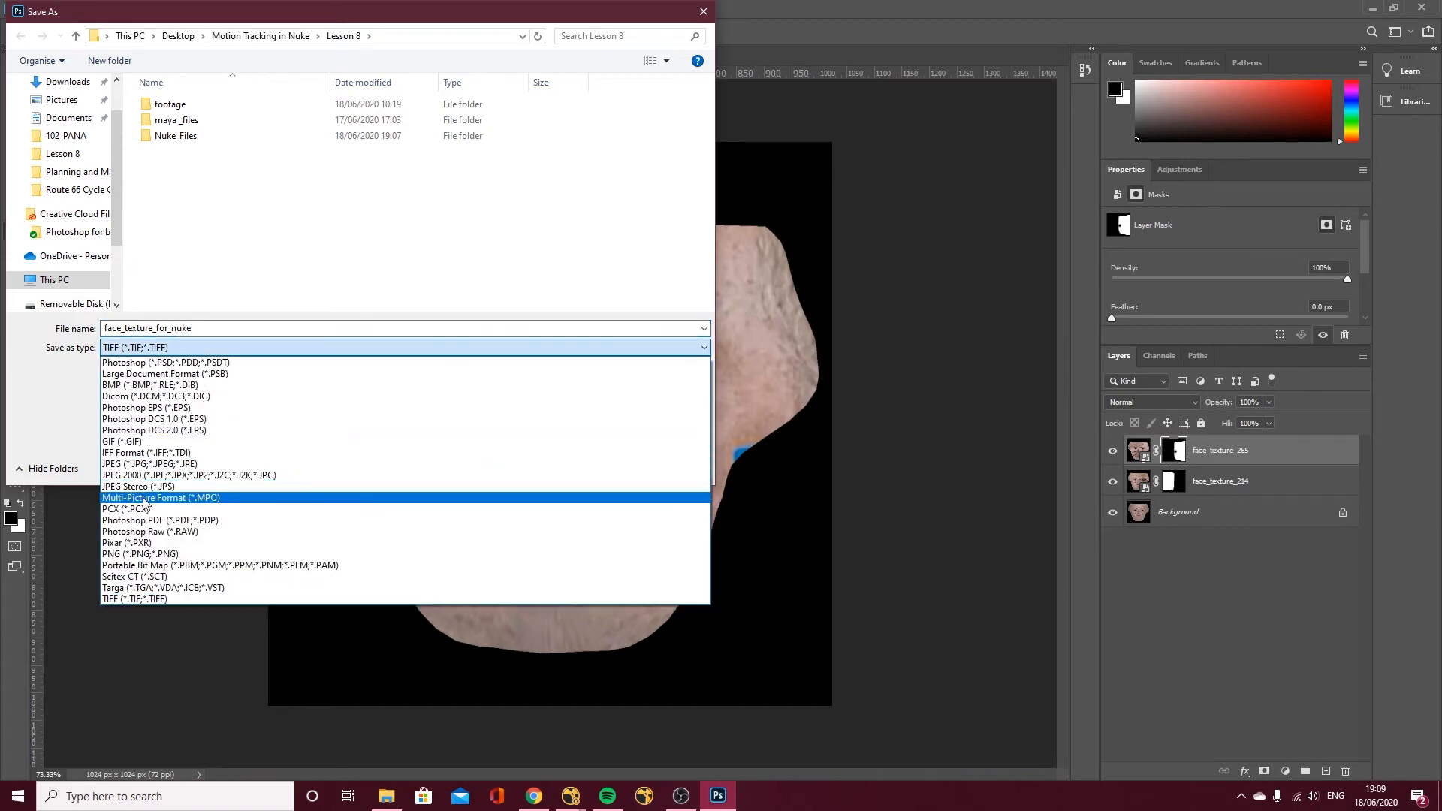
{"action": "left_click", "coordinate": [132, 463]}
{"action": "left_click", "coordinate": [592, 465]}
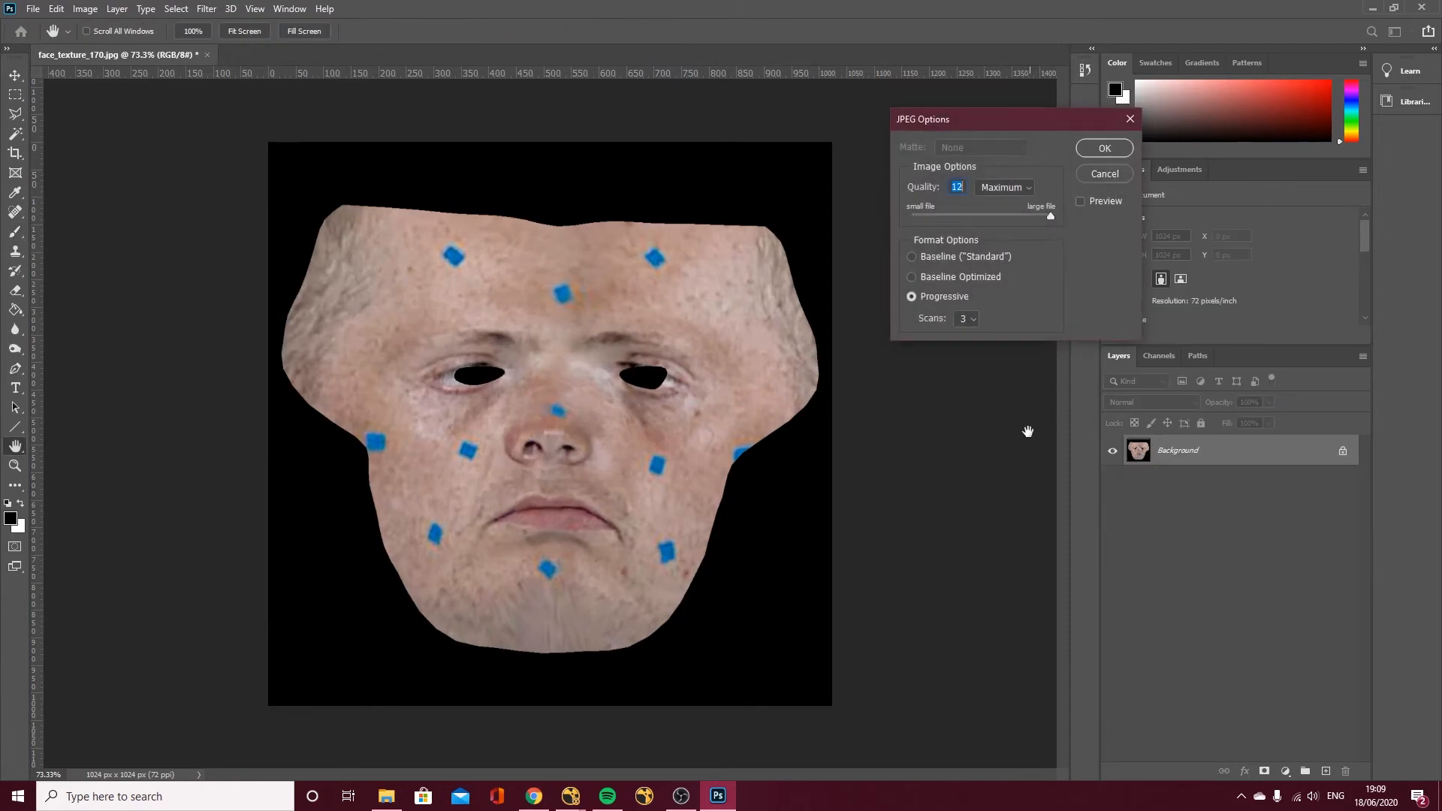
{"action": "left_click", "coordinate": [1095, 153]}
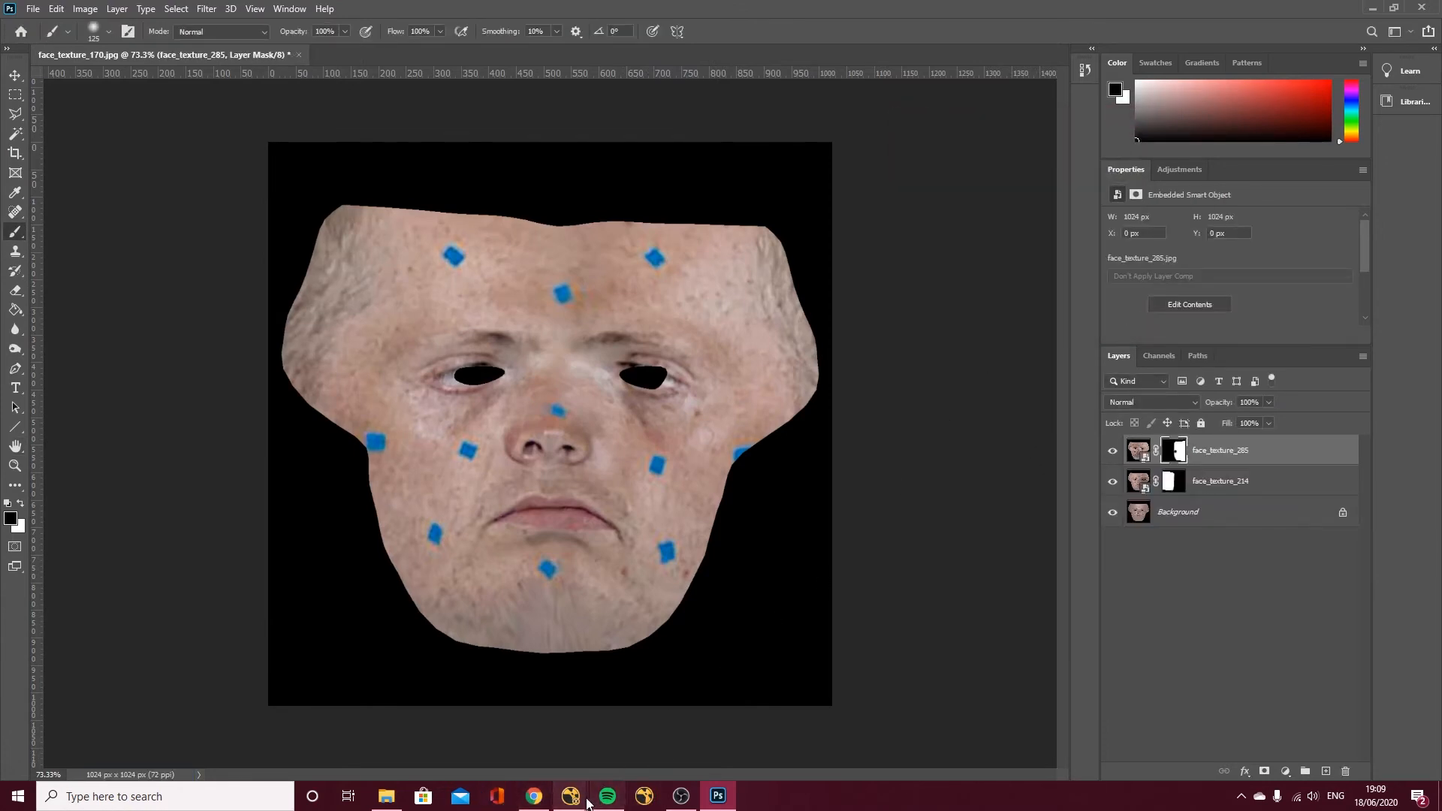
Switch to Nuke, read in face_texture_for_nuke.jpg from the Lesson 8 folder and show it in the viewer
{"action": "mouse_move", "coordinate": [571, 796]}
{"action": "left_click", "coordinate": [619, 736]}
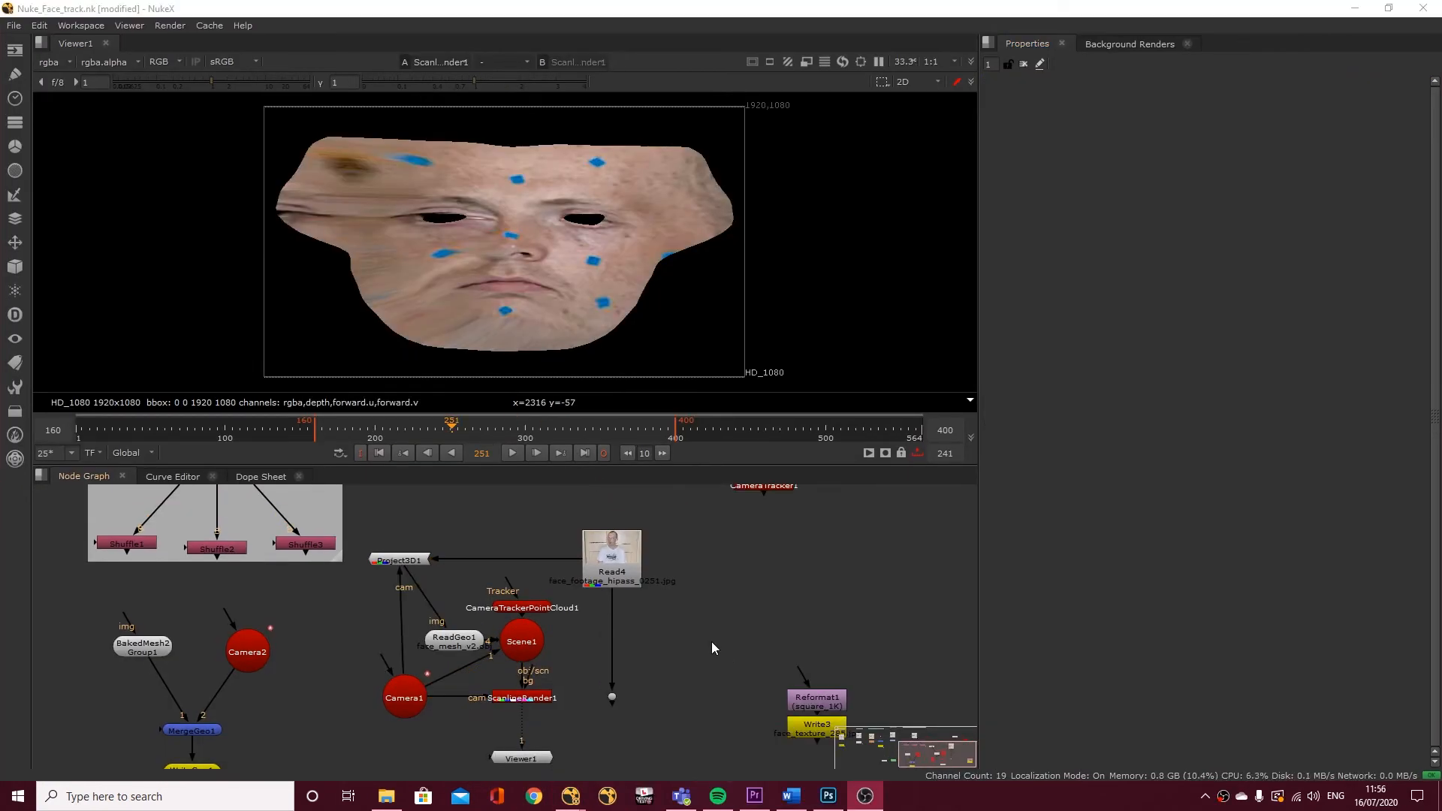
{"action": "left_click", "coordinate": [745, 583]}
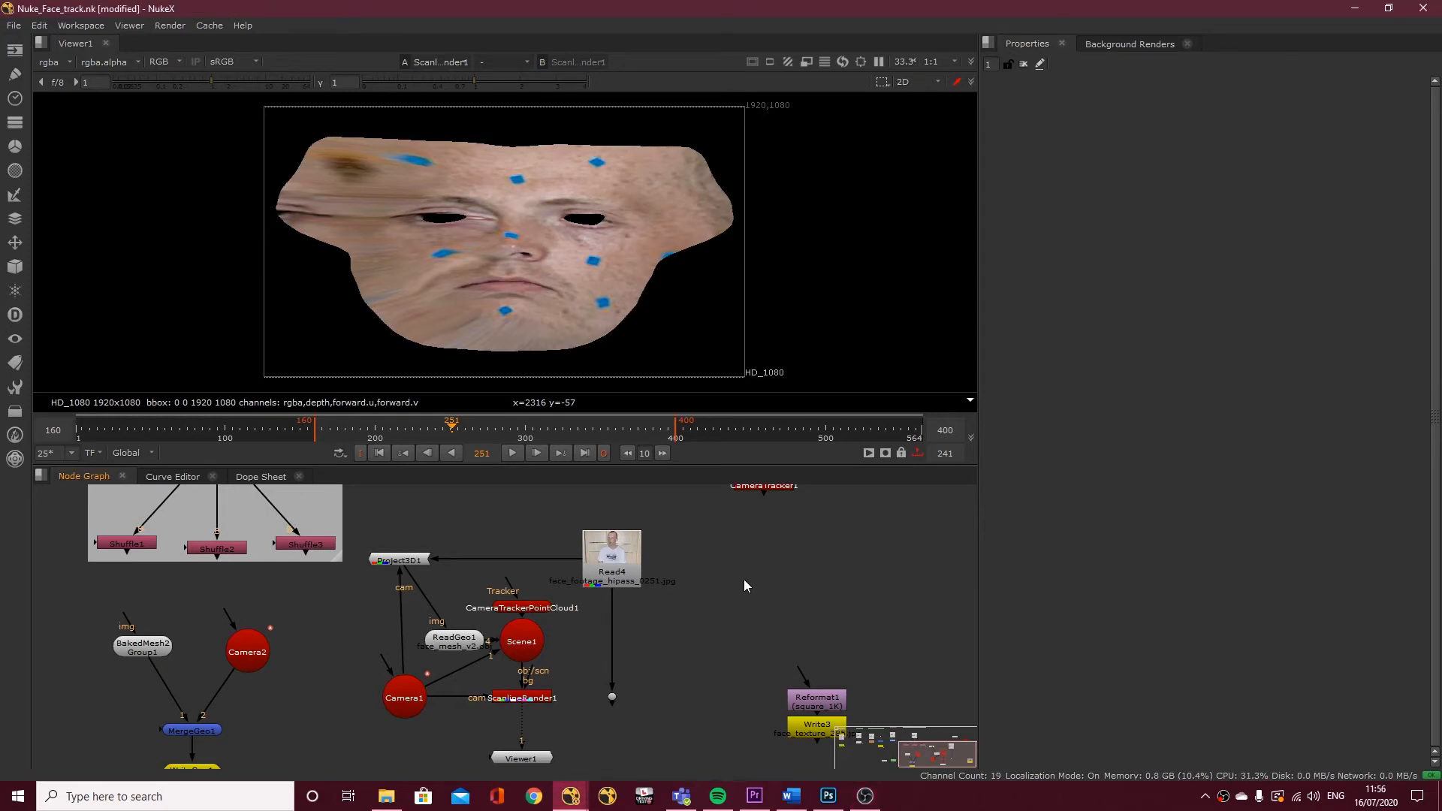
{"action": "key", "text": "r"}
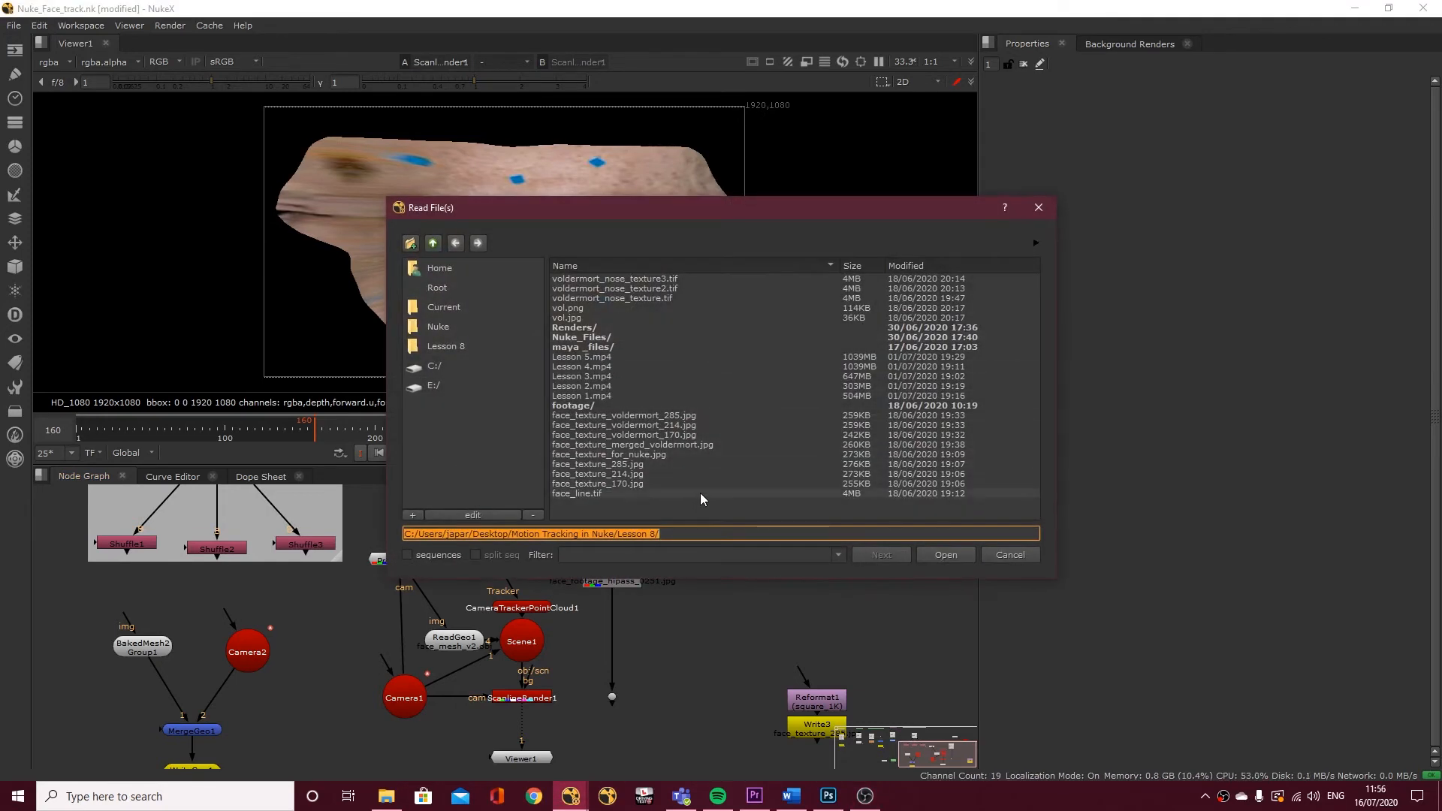
{"action": "type", "text": "C:/Users/japar/Desktop/Motion Tracking in Nuke/Lesson 8/face_texture_for_nuke.jpg"}
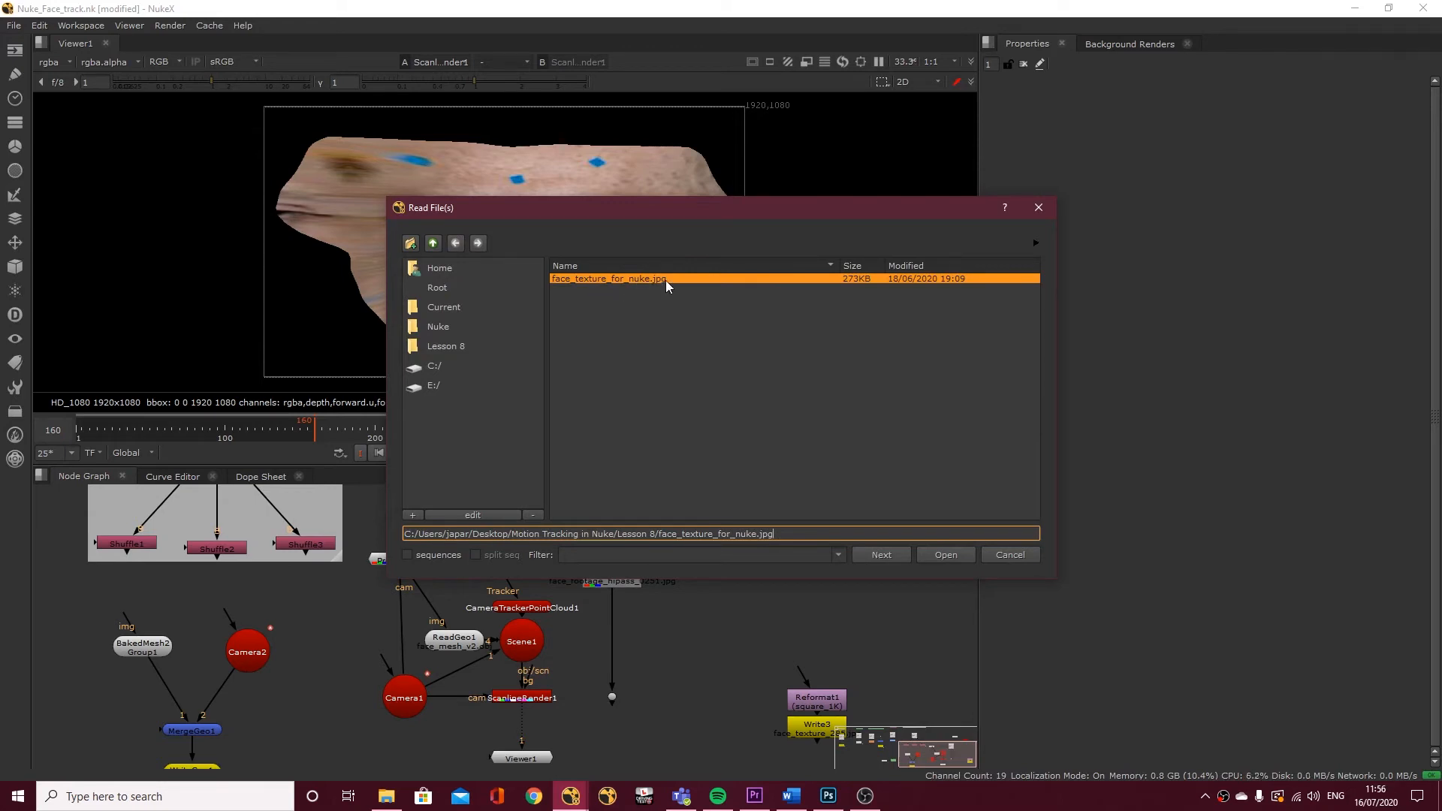
{"action": "left_click", "coordinate": [944, 555]}
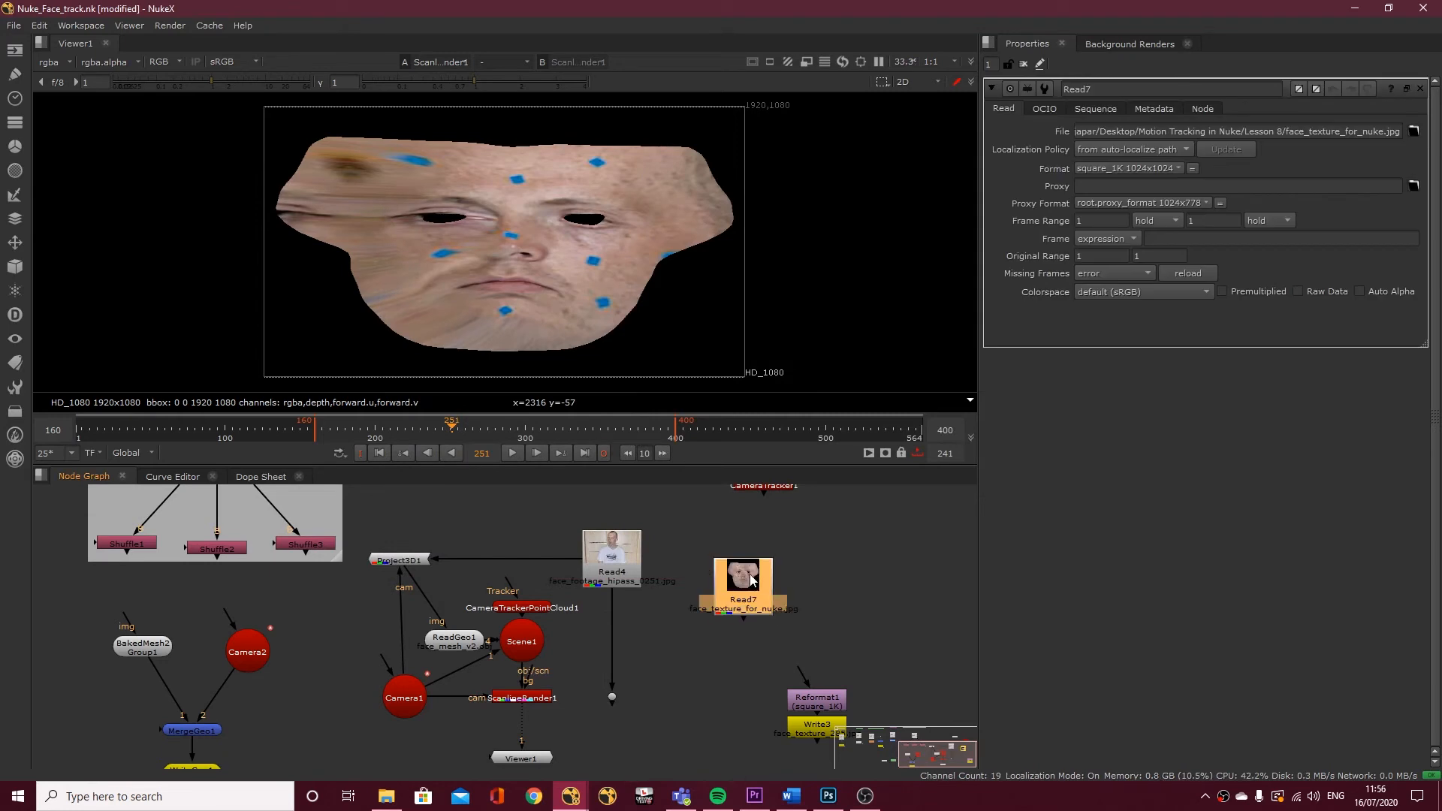
{"action": "key", "text": "1"}
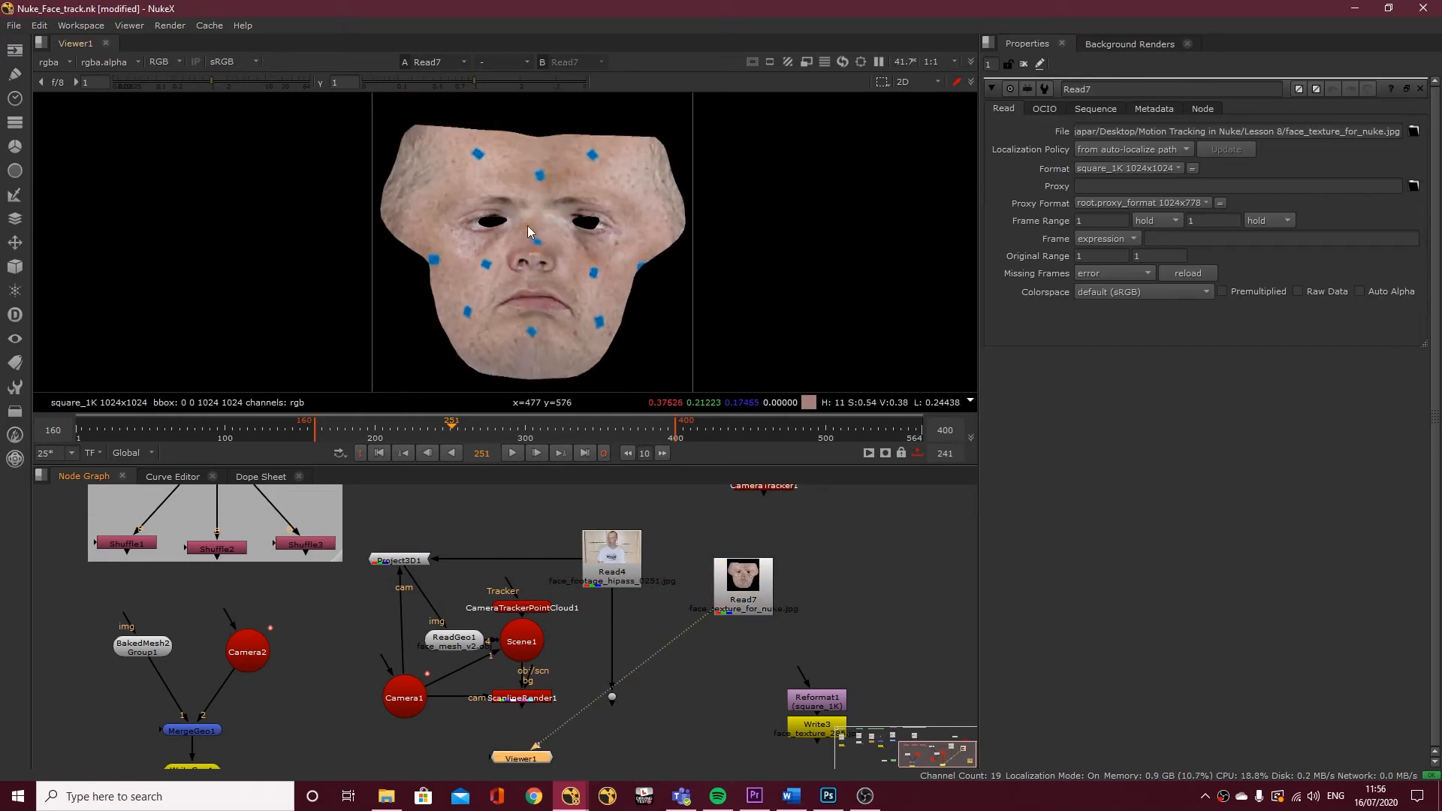
Delete the Project3D1 node and feed ReadGeo1's img input from the face_texture_for_nuke.jpg Read node instead of Read4
{"action": "left_click_drag", "start_coordinate": [736, 598], "coordinate": [489, 522]}
{"action": "left_click", "coordinate": [408, 561]}
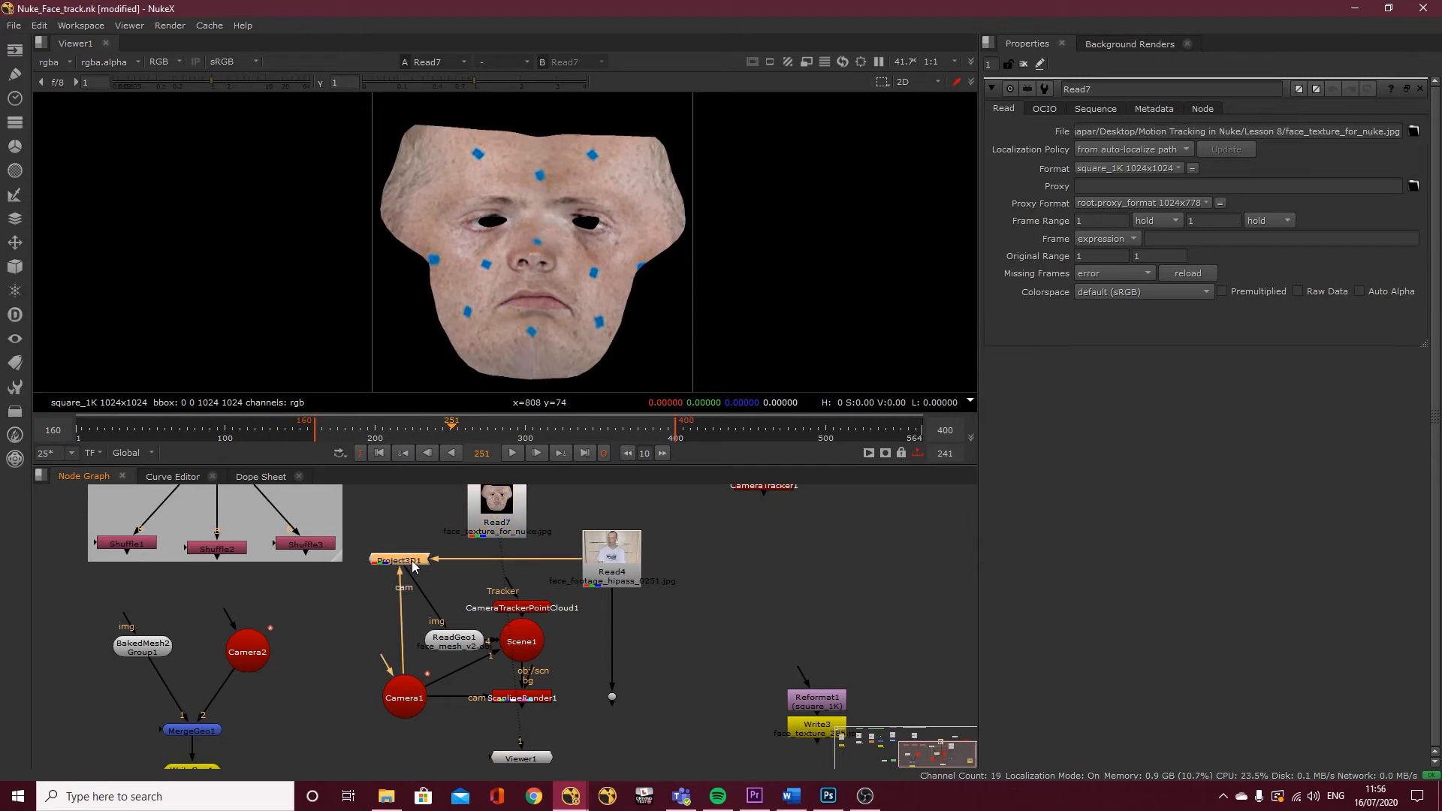
{"action": "key", "text": "Delete"}
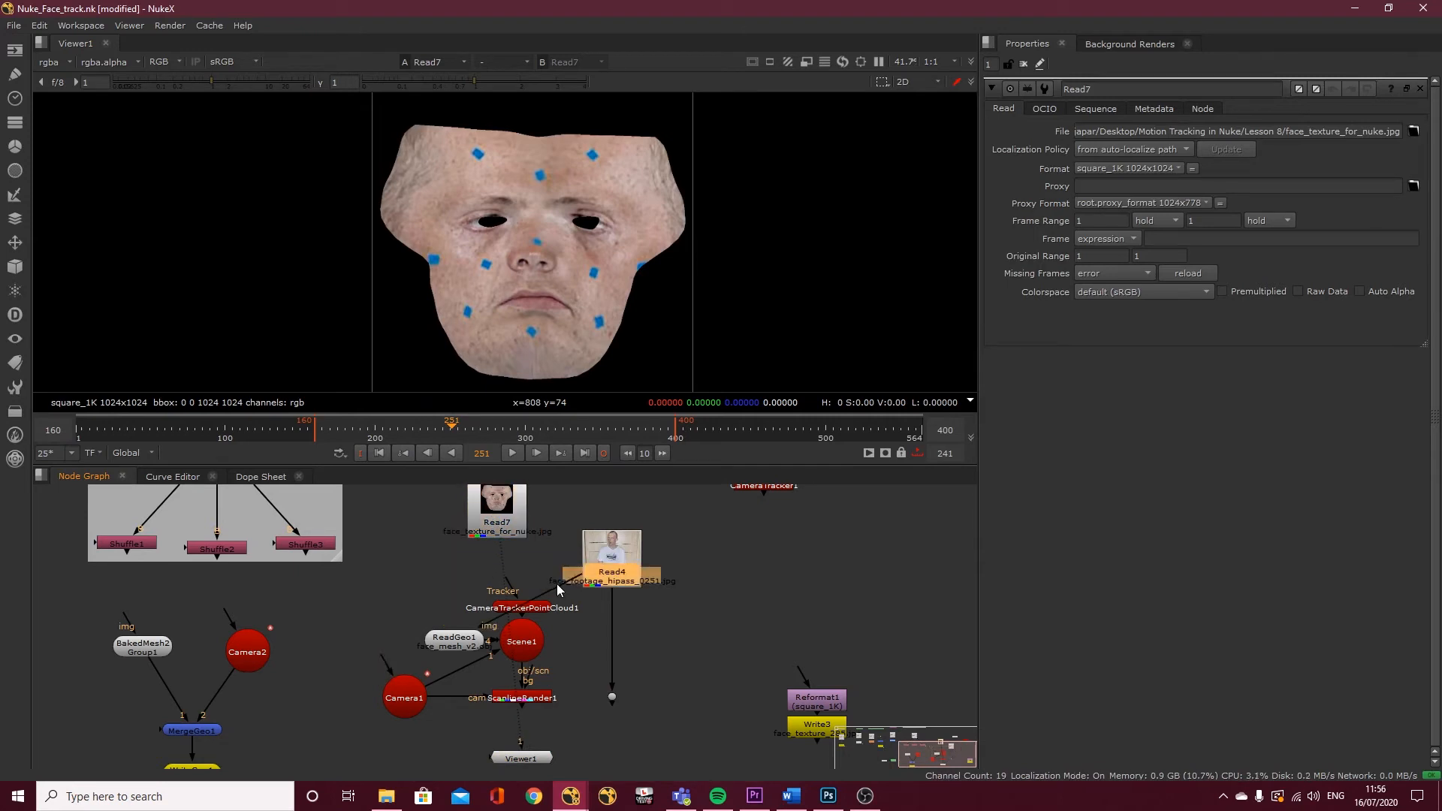
{"action": "left_click_drag", "start_coordinate": [572, 580], "coordinate": [461, 577]}
{"action": "left_click_drag", "start_coordinate": [452, 647], "coordinate": [425, 635]}
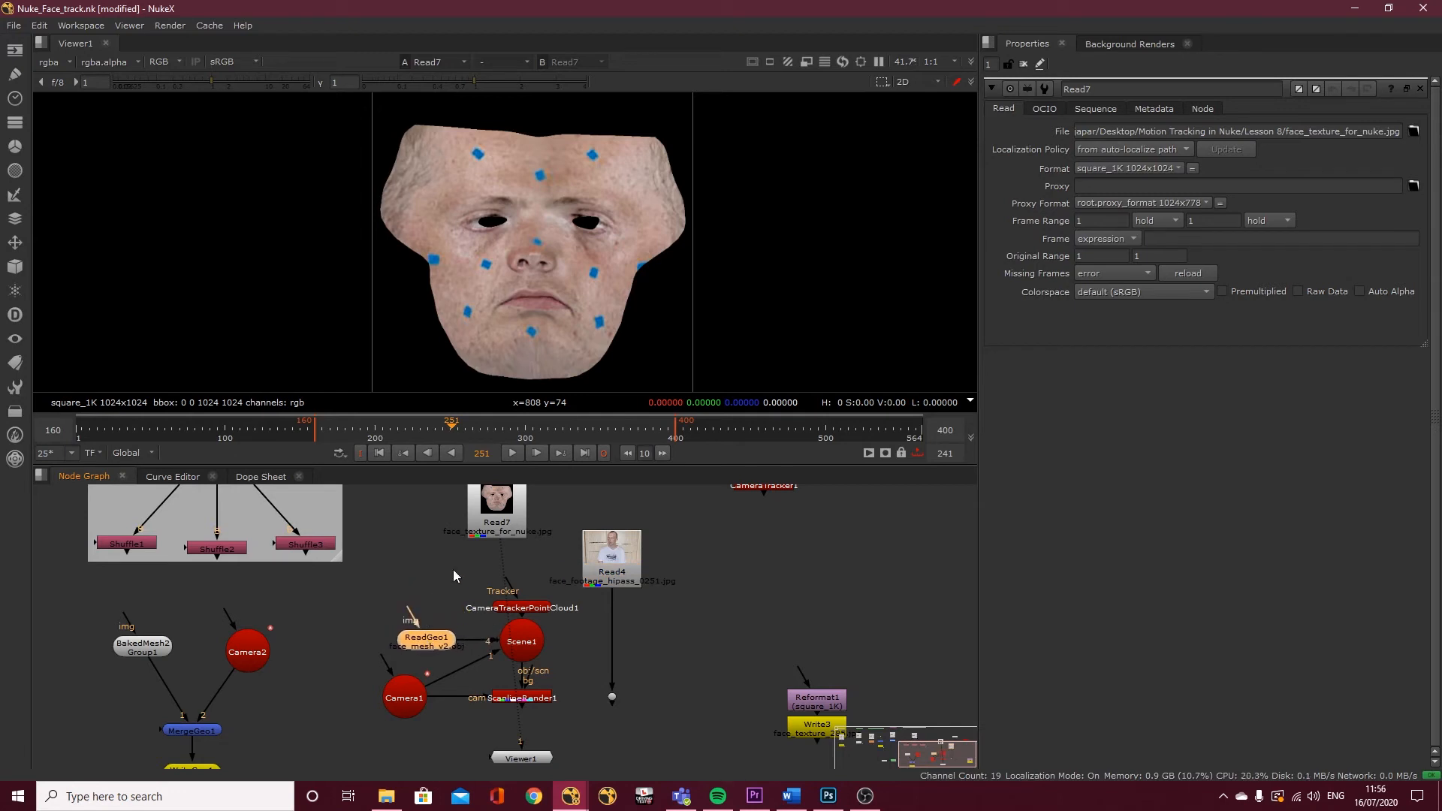
{"action": "left_click_drag", "start_coordinate": [494, 533], "coordinate": [422, 565]}
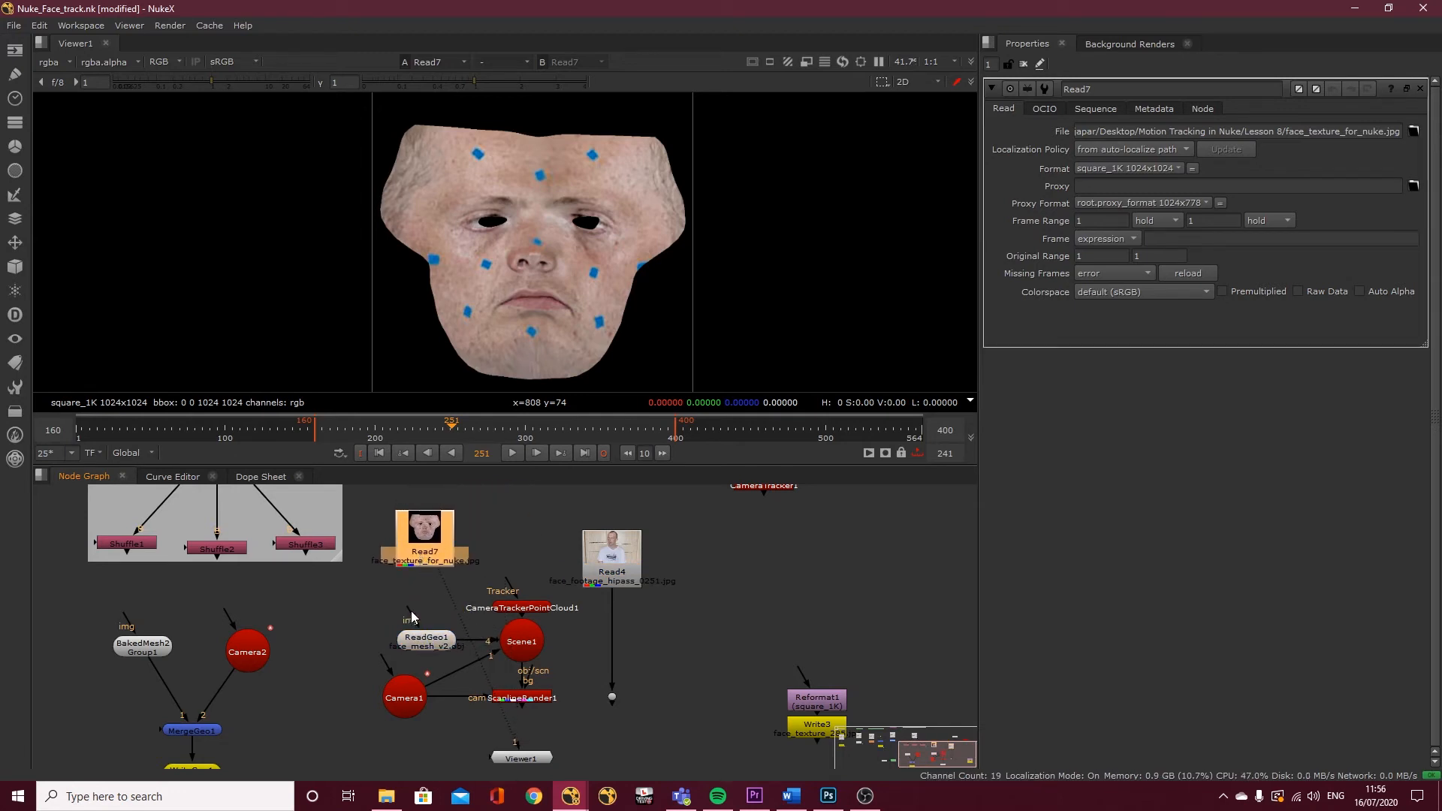
{"action": "left_click_drag", "start_coordinate": [411, 618], "coordinate": [427, 542]}
{"action": "left_click_drag", "start_coordinate": [428, 543], "coordinate": [434, 557]}
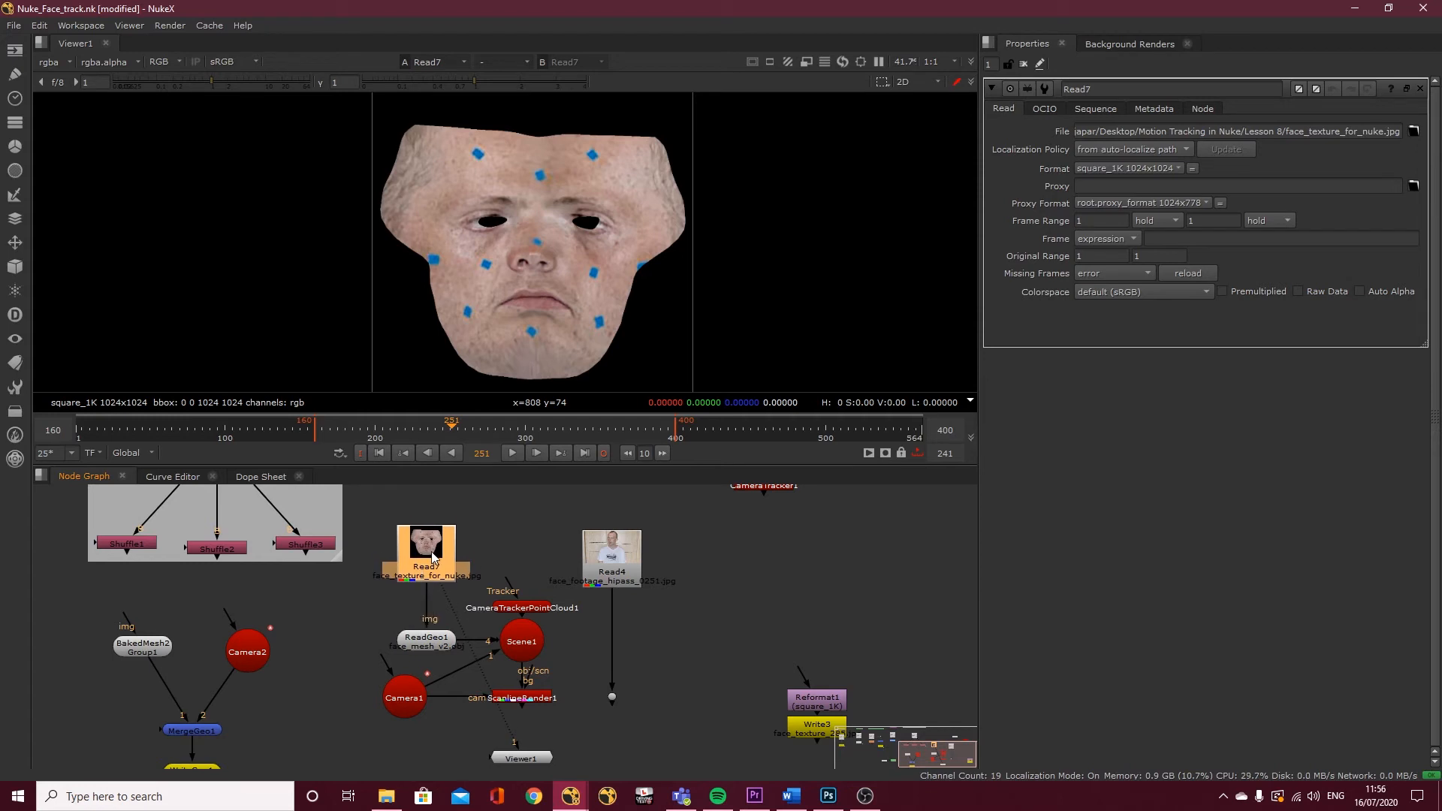
View ScanlineRender1 and set its projection mode to render camera
{"action": "left_click", "coordinate": [508, 701]}
{"action": "key", "text": "1"}
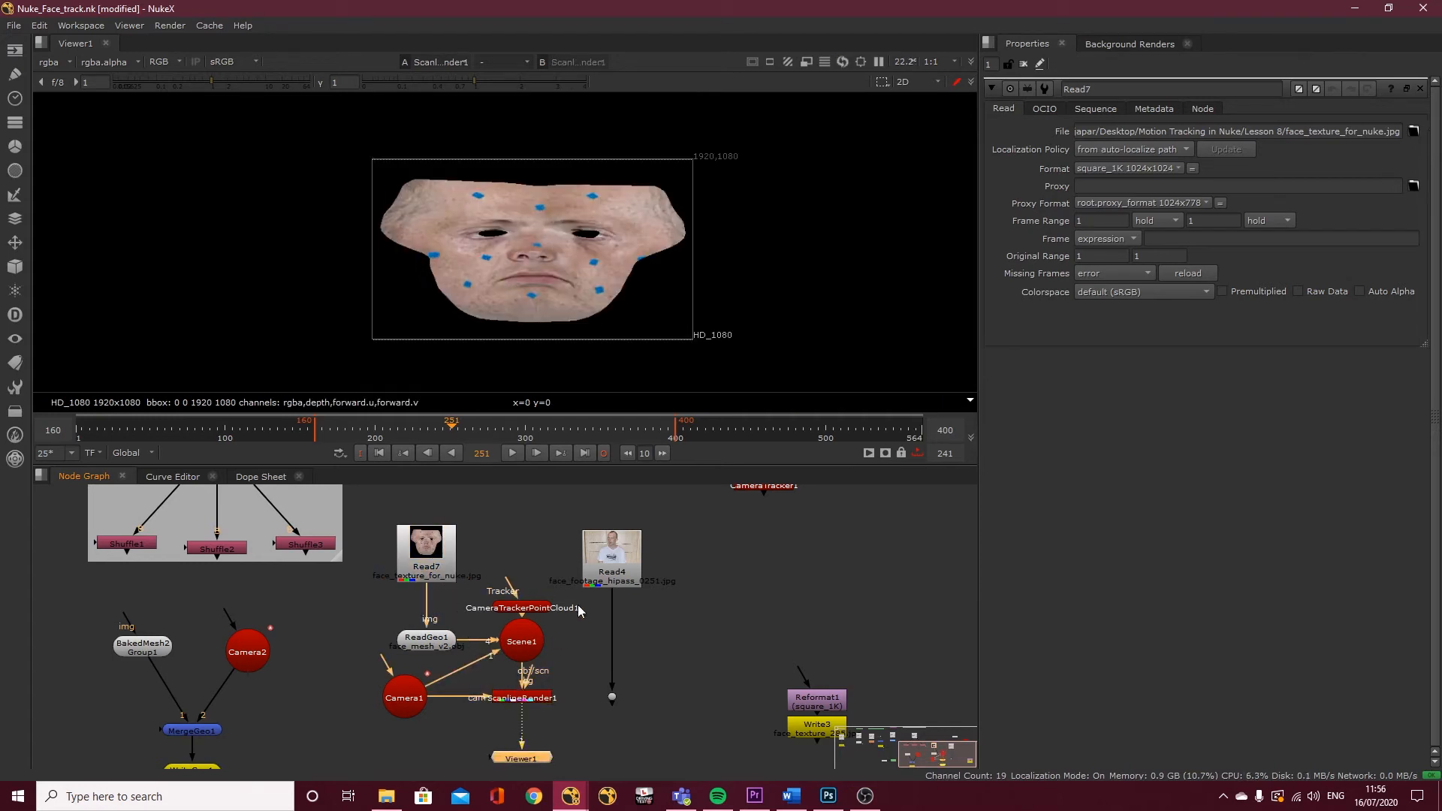
{"action": "double_click", "coordinate": [502, 698]}
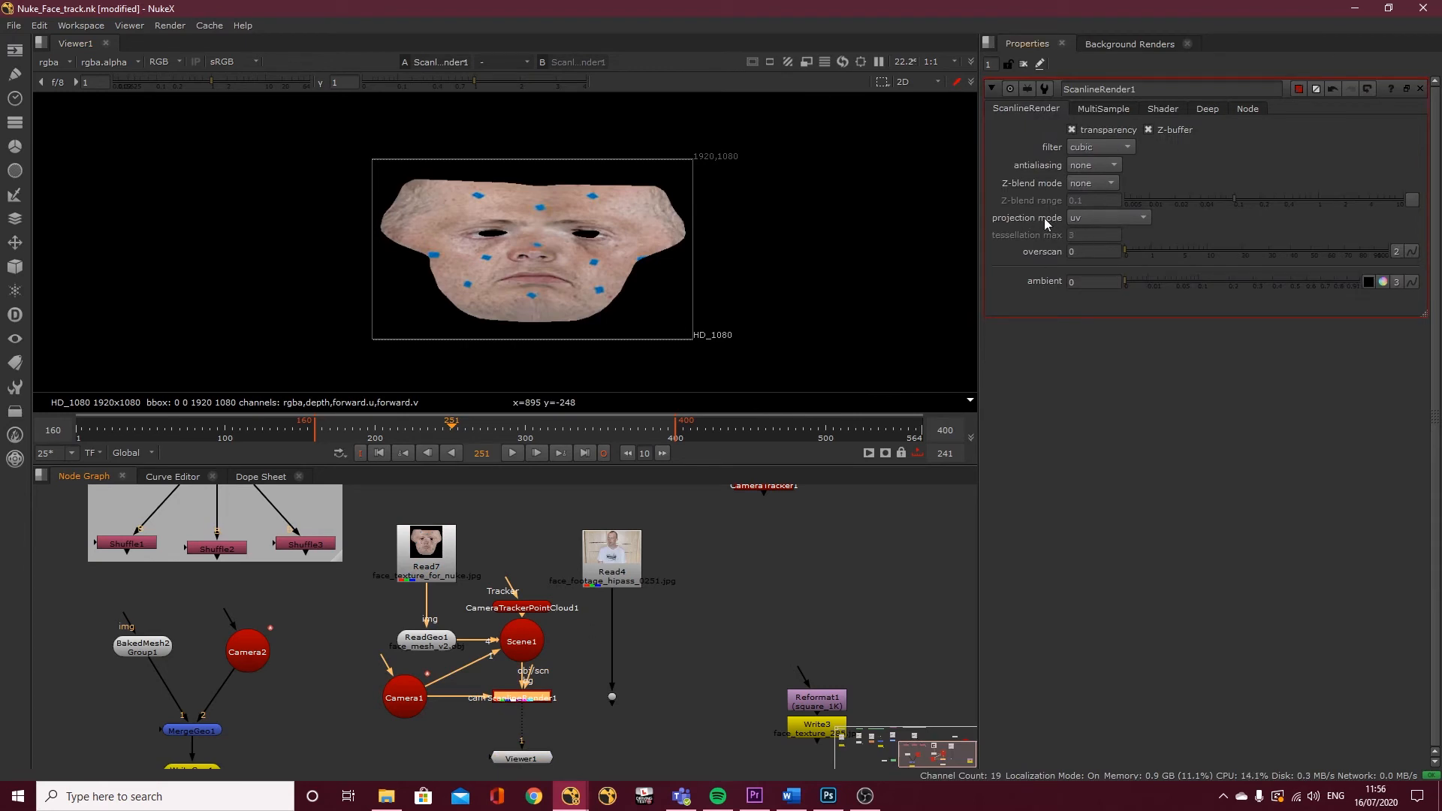
{"action": "left_click", "coordinate": [1102, 220]}
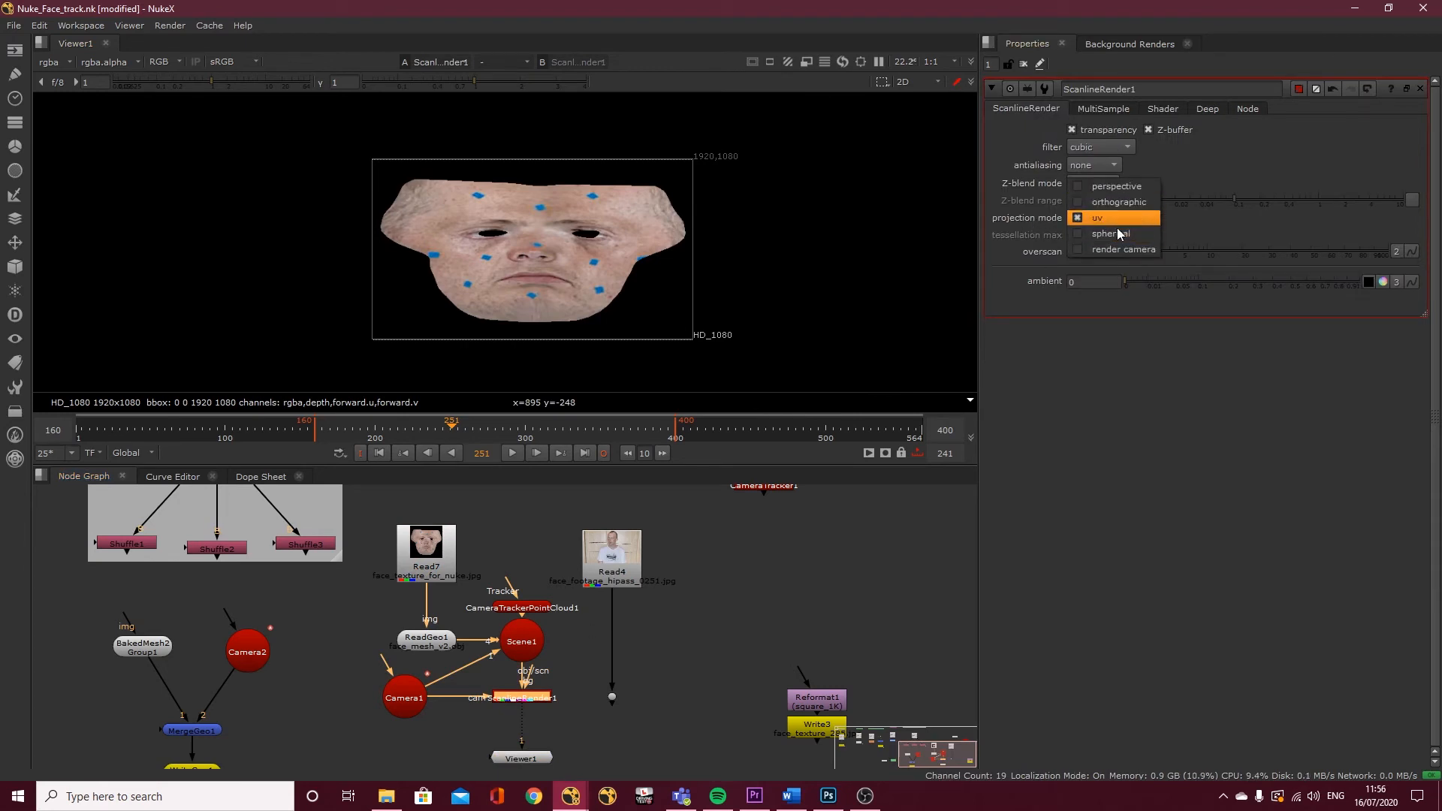
{"action": "left_click", "coordinate": [1116, 248]}
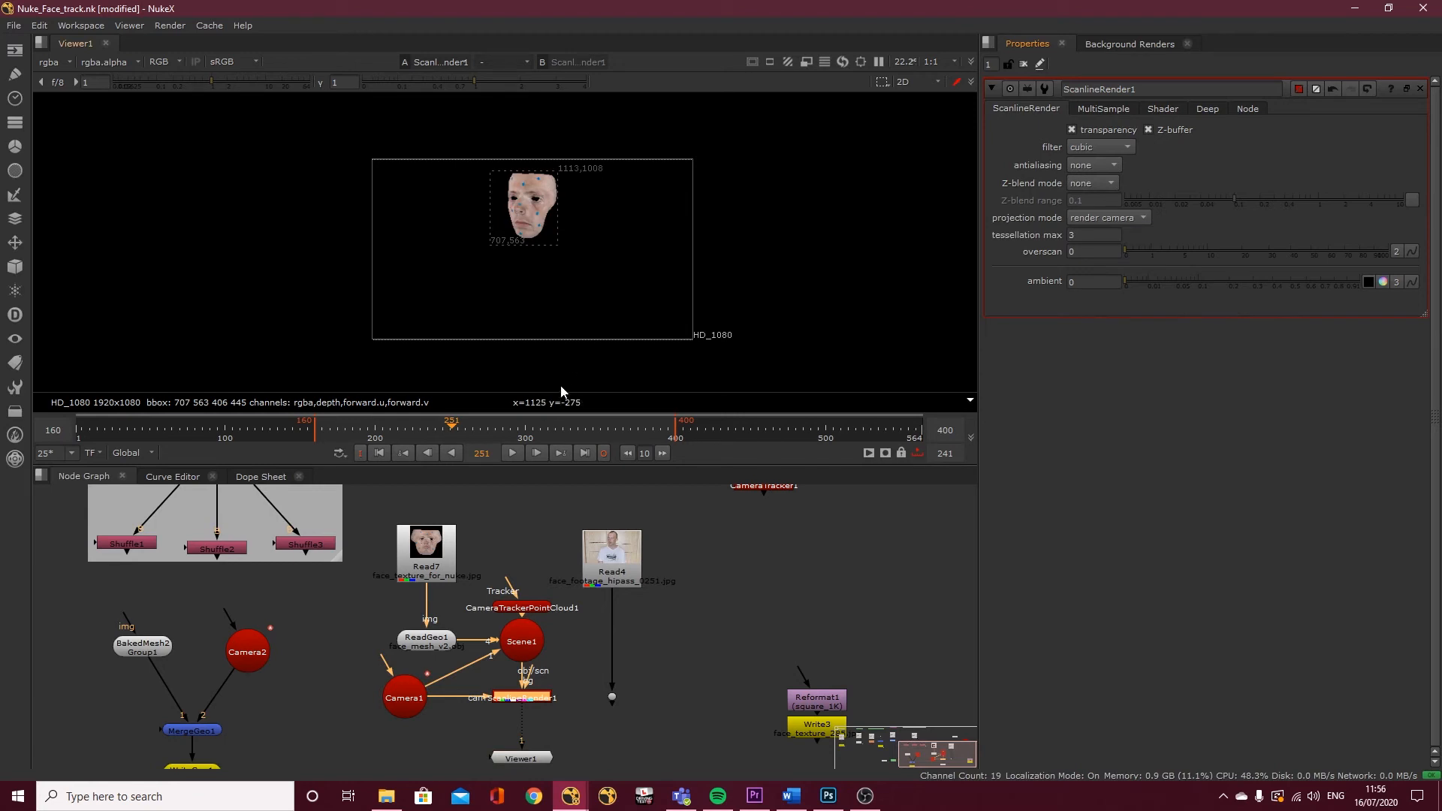
Examine the textured face mesh from several angles in the 3D view and move to frame 256
{"action": "key", "text": "Tab"}
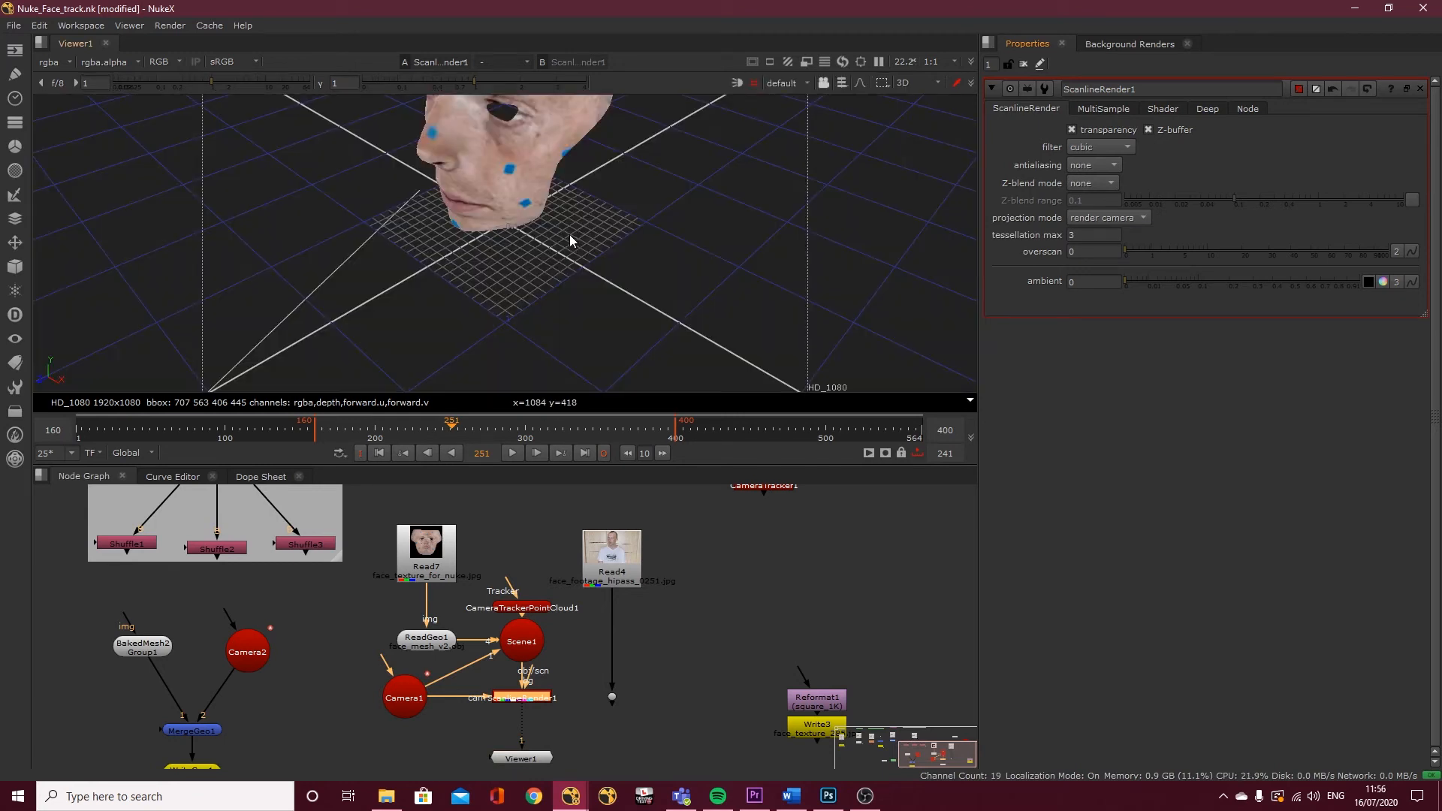
{"action": "left_click_drag", "start_coordinate": [588, 278], "coordinate": [619, 274], "text": "ctrl"}
{"action": "scroll", "coordinate": [729, 297], "scroll_direction": "up", "scroll_amount": 5}
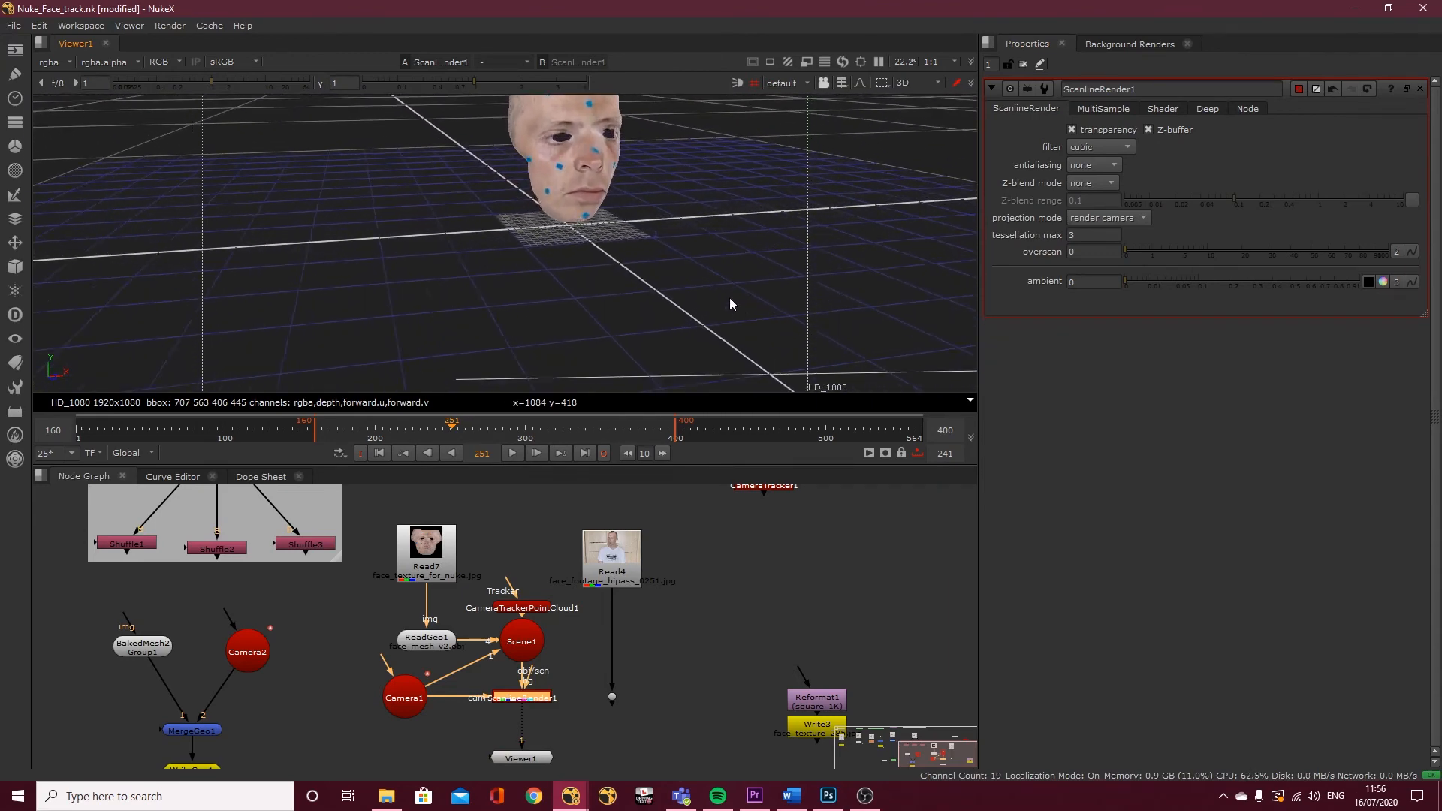
{"action": "left_click_drag", "start_coordinate": [793, 312], "coordinate": [599, 324], "text": "ctrl"}
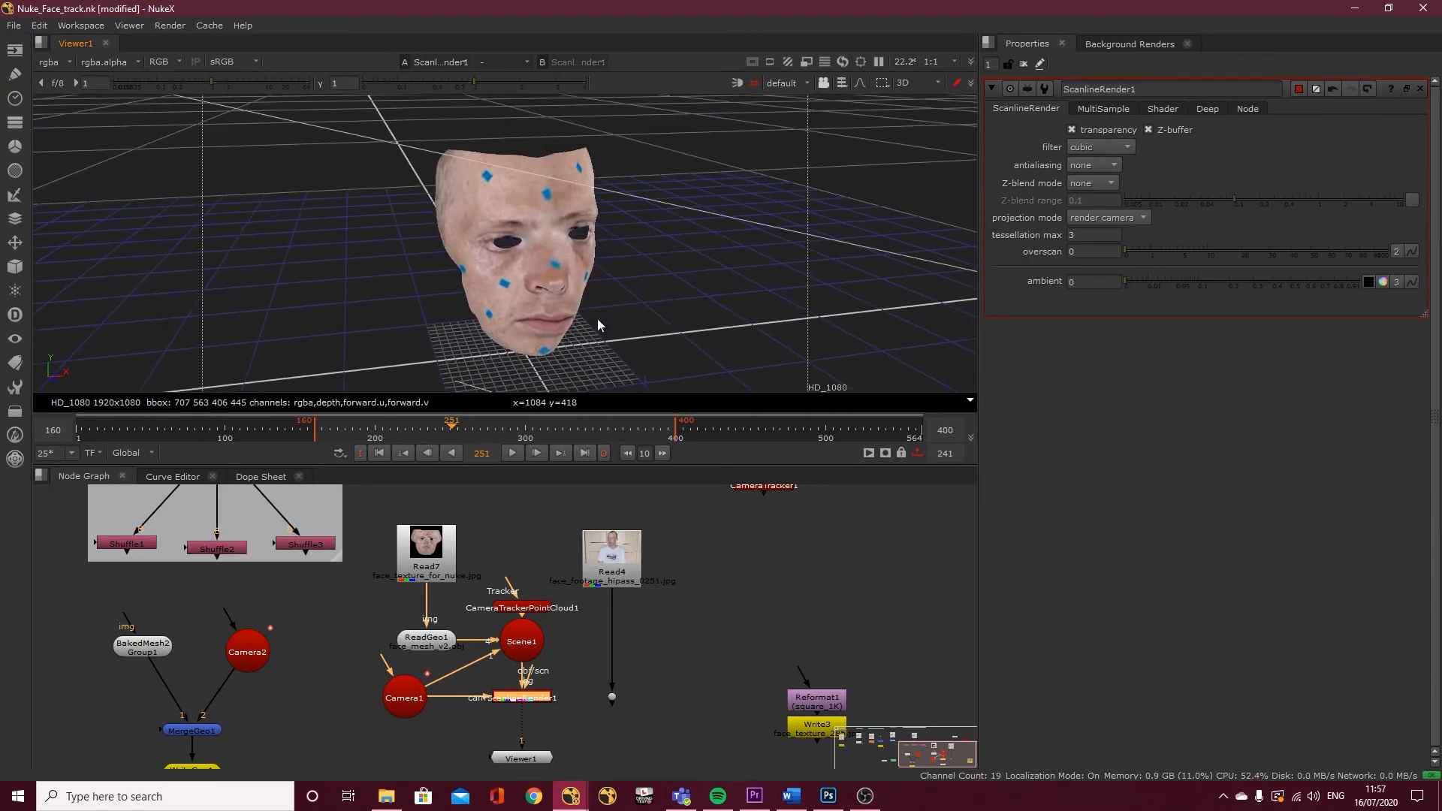
{"action": "mouse_move", "coordinate": [456, 431]}
{"action": "left_mouse_down"}
{"action": "mouse_move", "coordinate": [444, 431]}
{"action": "mouse_move", "coordinate": [459, 431]}
{"action": "left_mouse_up"}
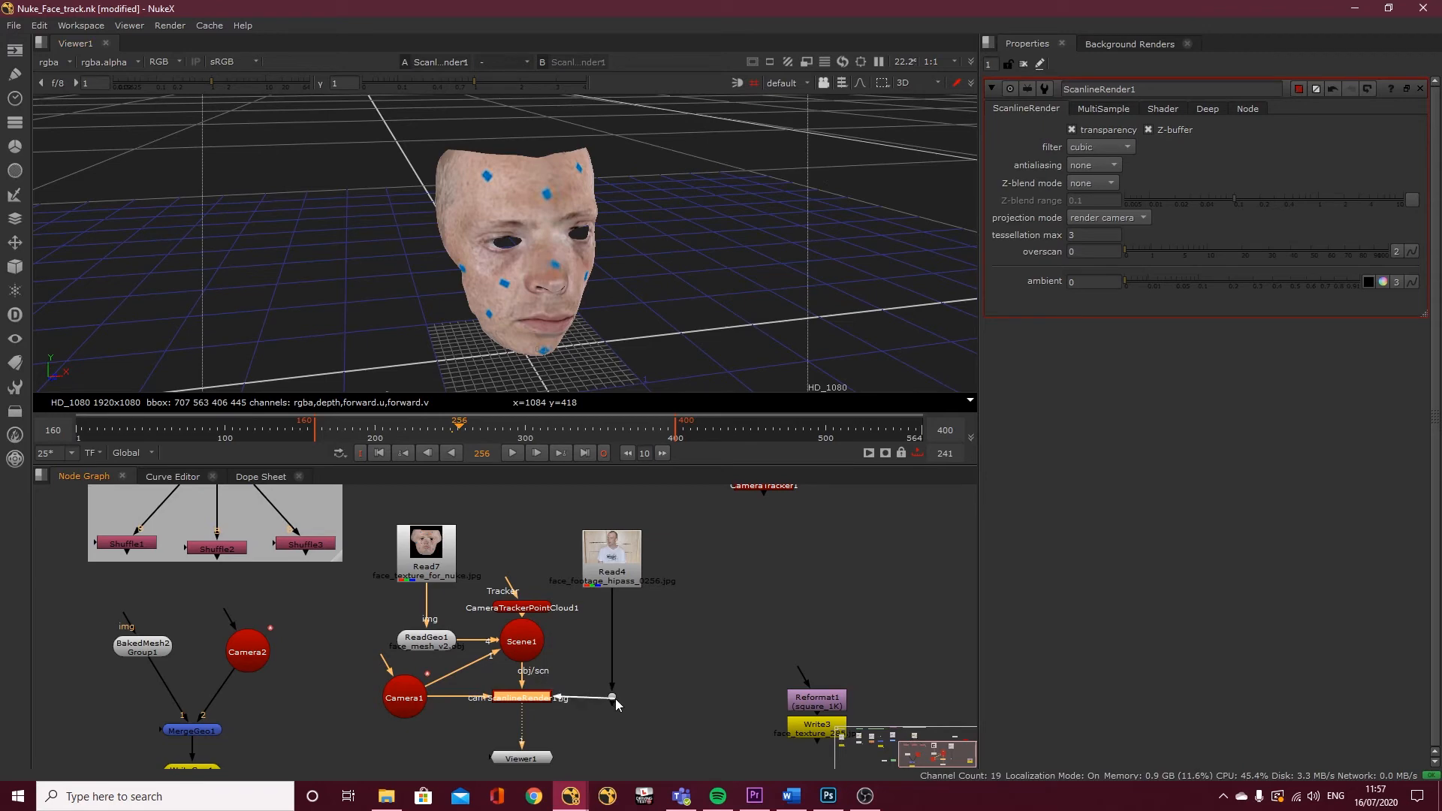
Connect ScanlineRender1's bg input to the dot below Read4 and check the composite in 2D, scrubbing to frame 231
{"action": "left_click_drag", "start_coordinate": [614, 697], "coordinate": [613, 697]}
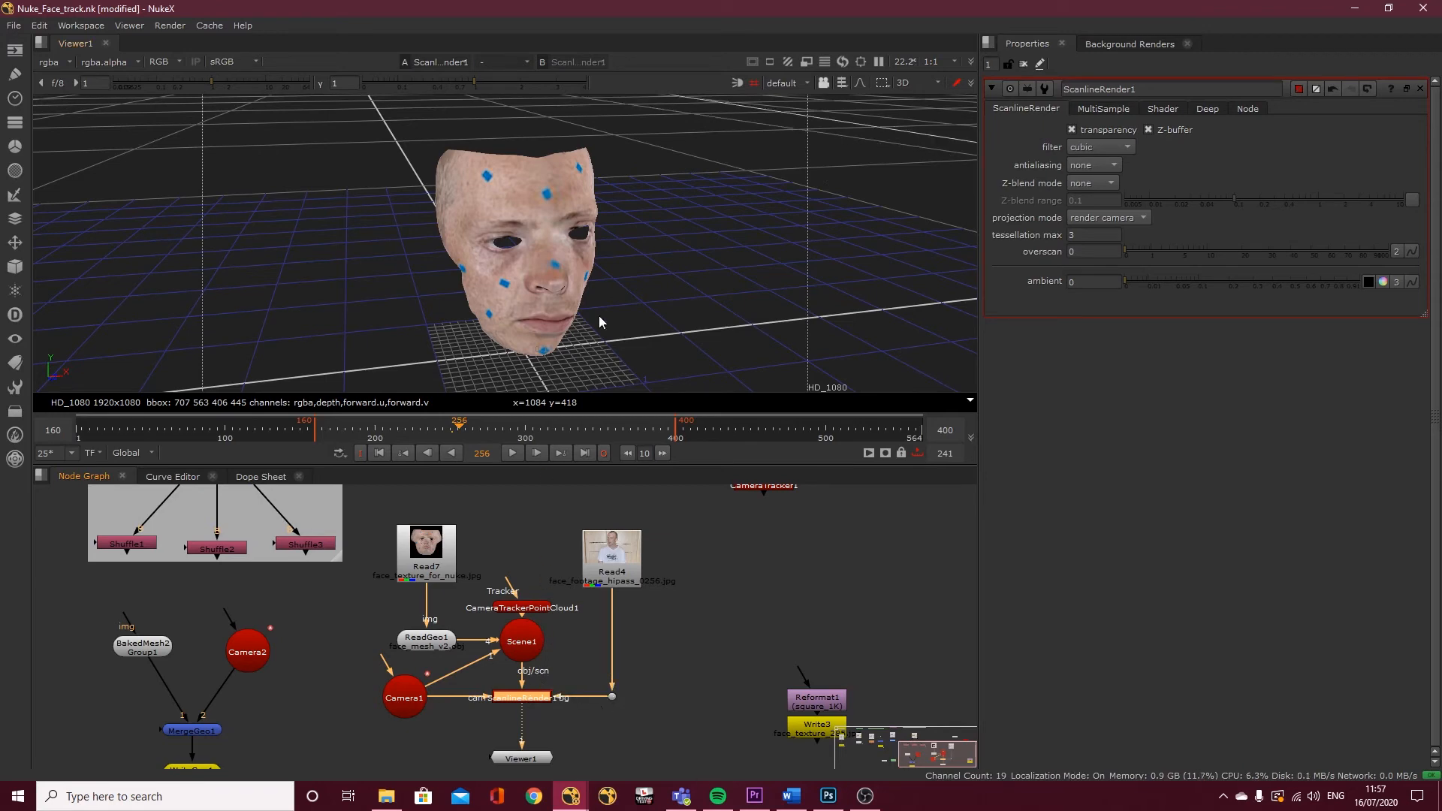
{"action": "key", "text": "Tab"}
{"action": "scroll", "coordinate": [534, 210], "scroll_direction": "up", "scroll_amount": 5}
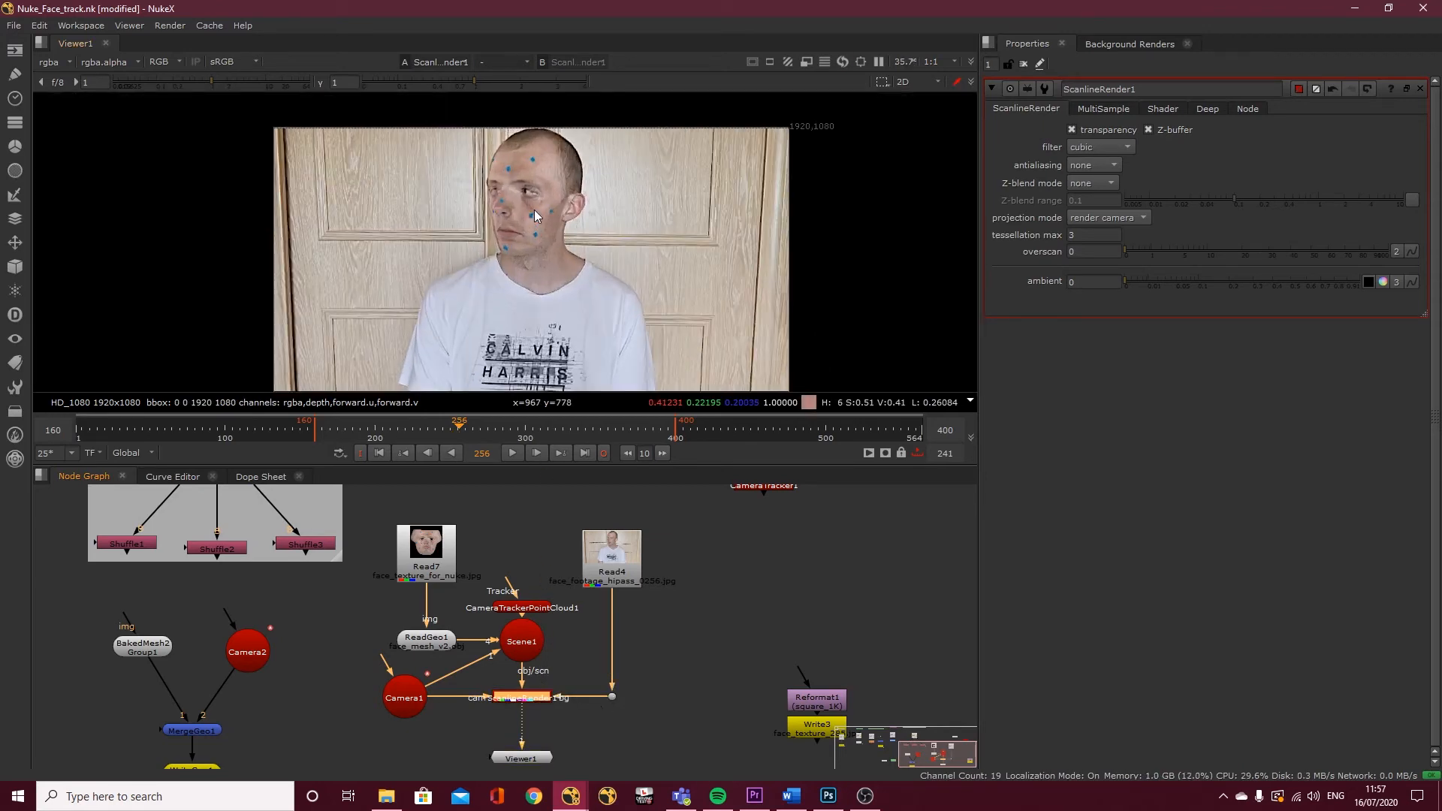
{"action": "scroll", "coordinate": [494, 431], "scroll_direction": "up", "scroll_amount": 1}
{"action": "left_click_drag", "start_coordinate": [494, 430], "coordinate": [413, 430]}
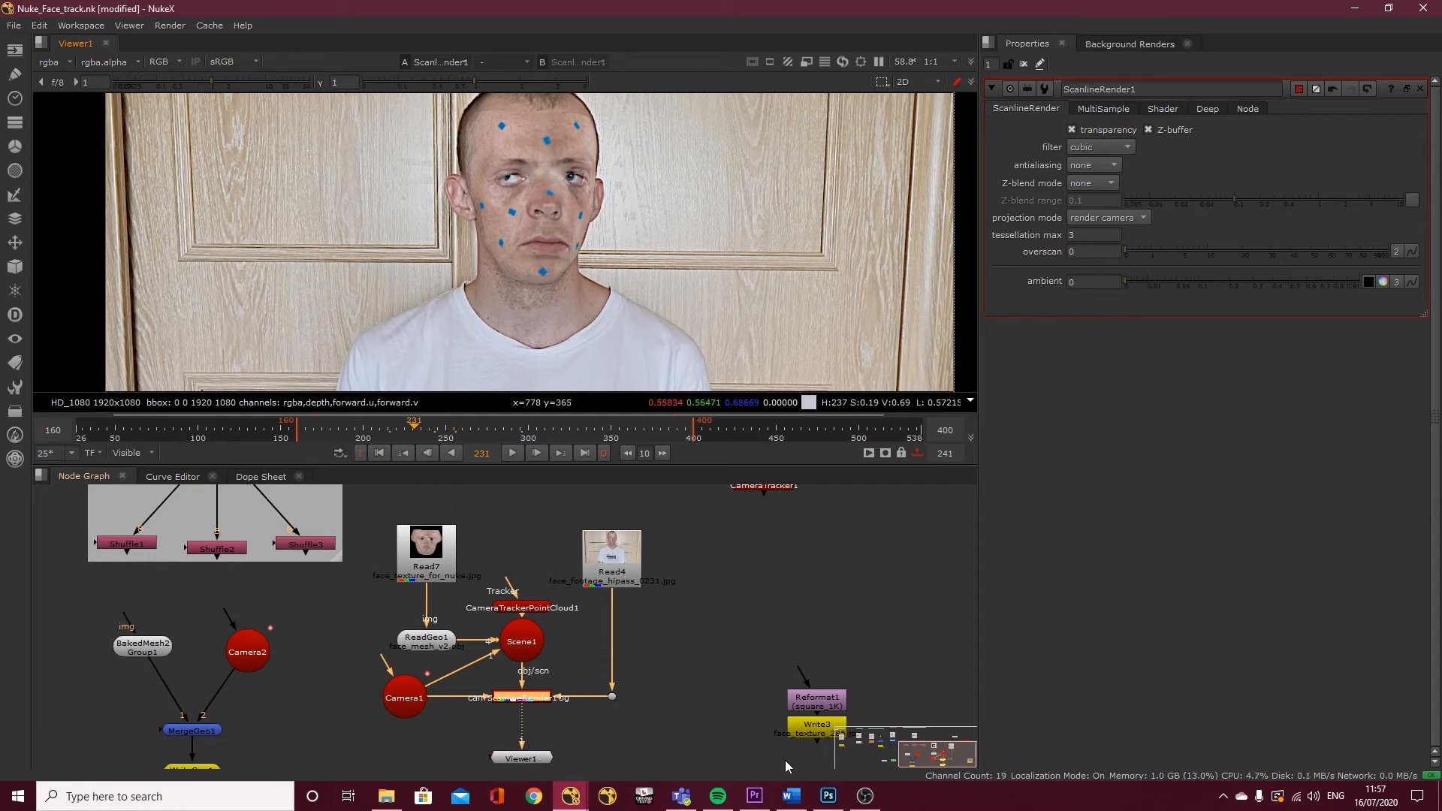
Switch to Photoshop and paint a wavy light-blue line across the face on a new layer with a size 60 brush
{"action": "left_click", "coordinate": [828, 796]}
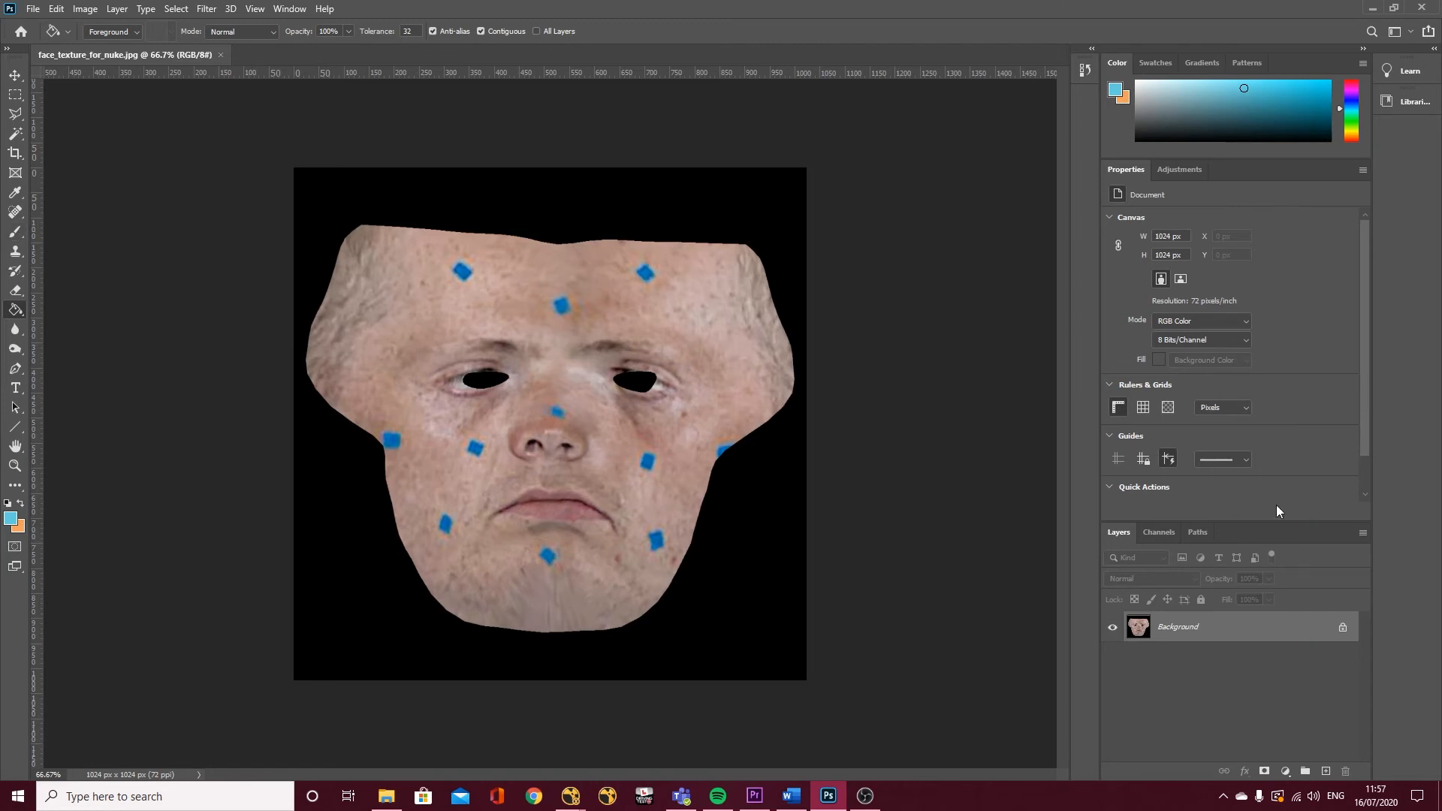
{"action": "left_click", "coordinate": [1327, 771]}
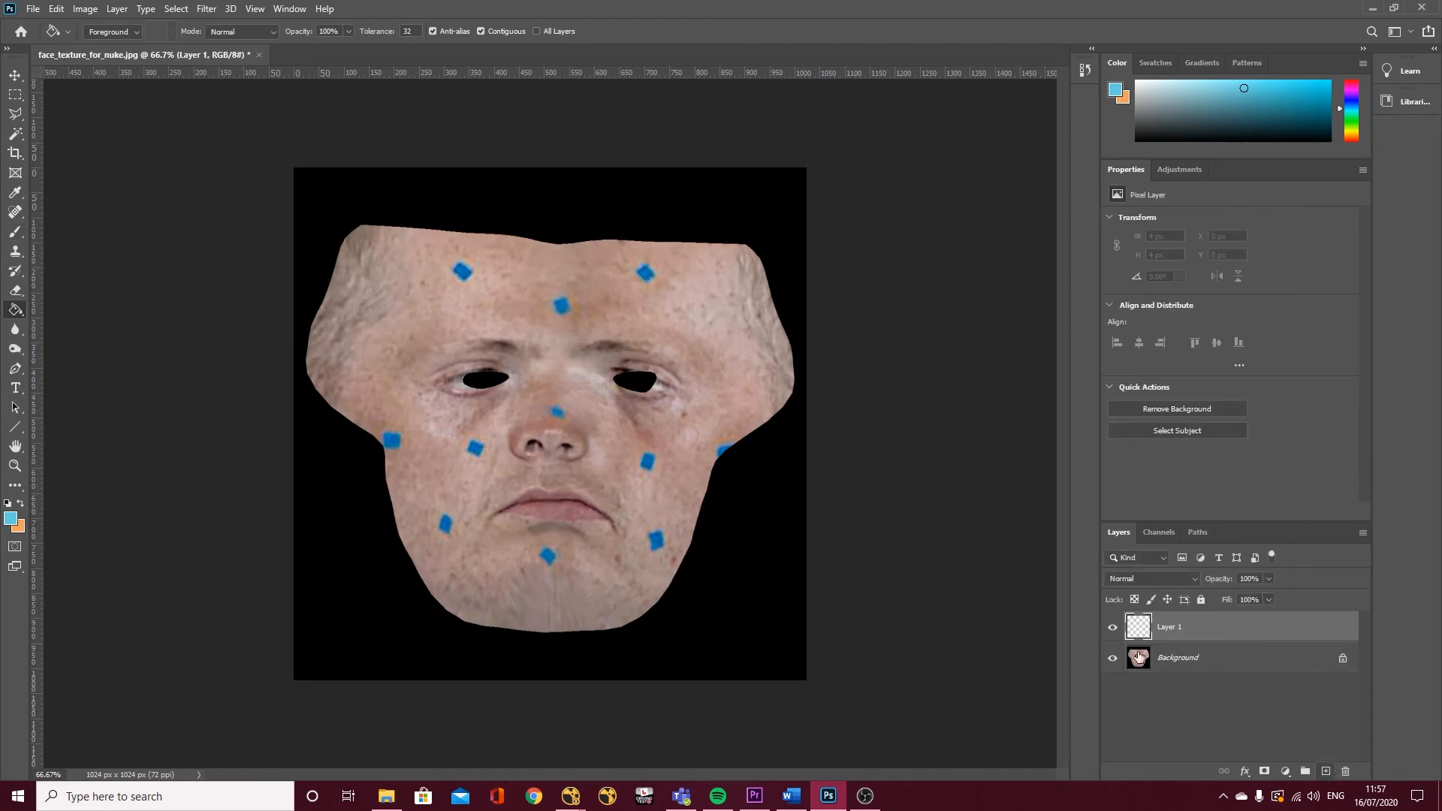
{"action": "left_click", "coordinate": [25, 237]}
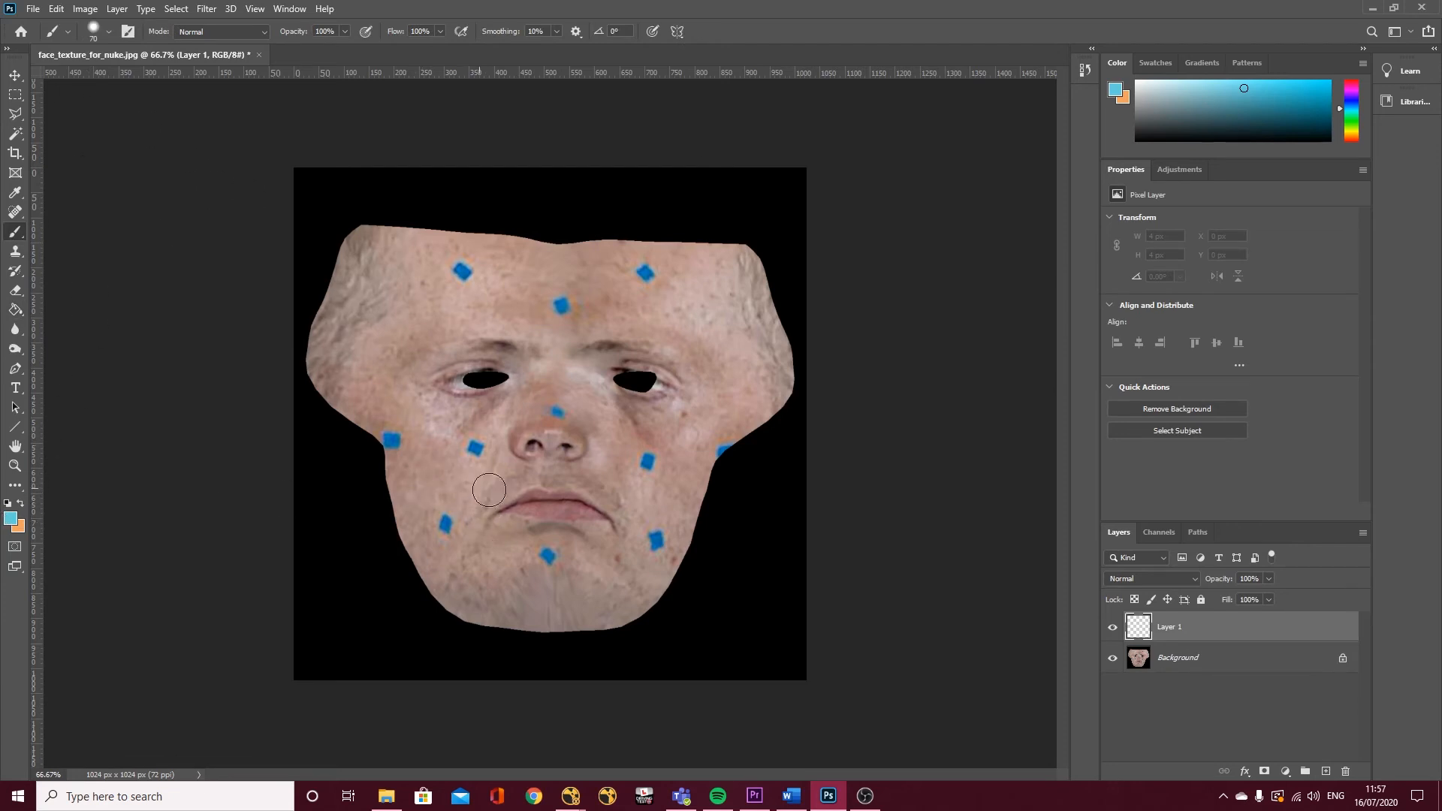
{"action": "key", "text": "bracketright"}
{"action": "key", "text": "bracketright"}
{"action": "key", "text": "bracketleft"}
{"action": "key", "text": "bracketleft"}
{"action": "key", "text": "bracketleft"}
{"action": "mouse_move", "coordinate": [437, 545]}
{"action": "left_mouse_down"}
{"action": "mouse_move", "coordinate": [433, 365]}
{"action": "mouse_move", "coordinate": [565, 341]}
{"action": "mouse_move", "coordinate": [610, 507]}
{"action": "mouse_move", "coordinate": [709, 405]}
{"action": "left_mouse_up"}
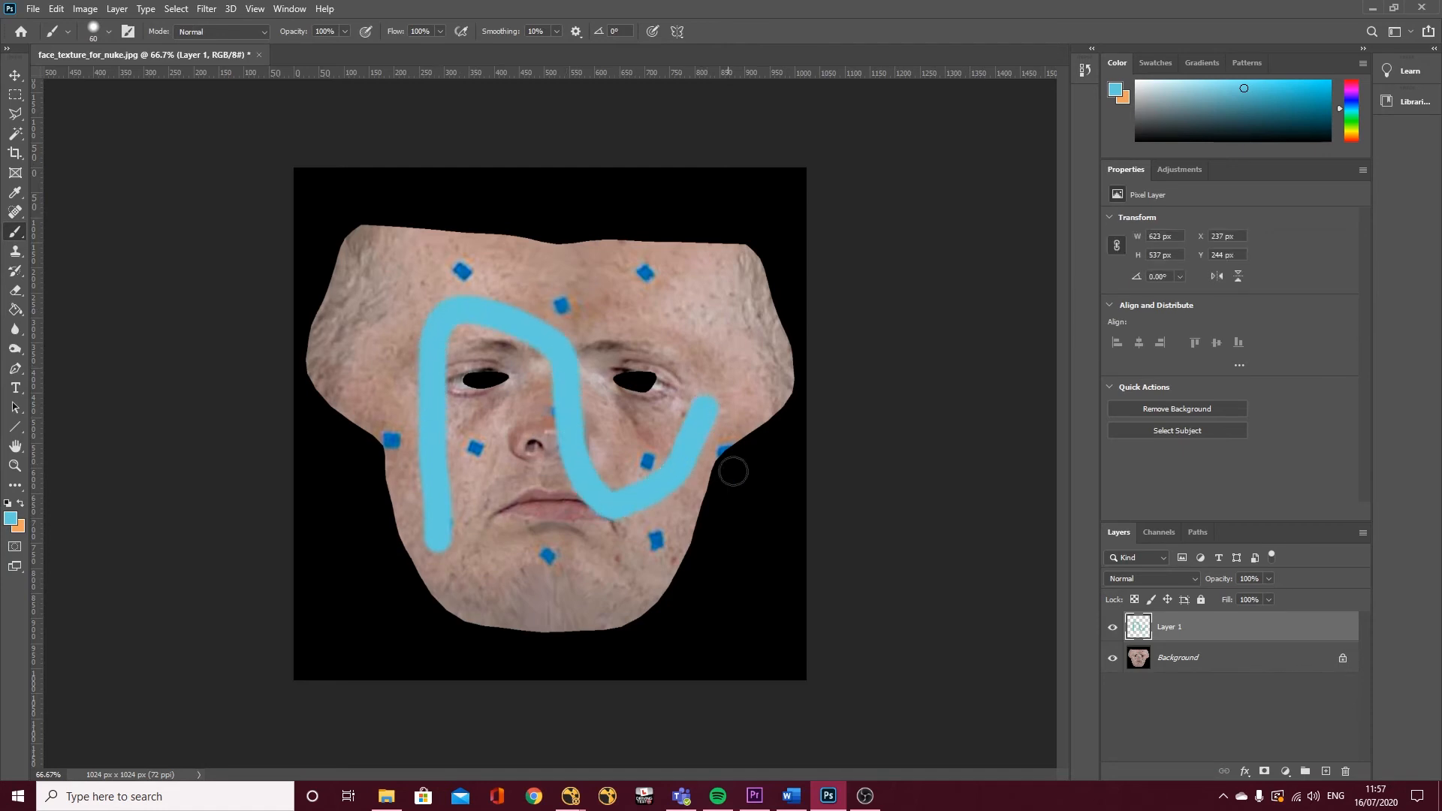
Hide the Background layer and save the blue line as a TIFF copy named face_blue_line with transparency and without layers
{"action": "left_click", "coordinate": [1113, 660]}
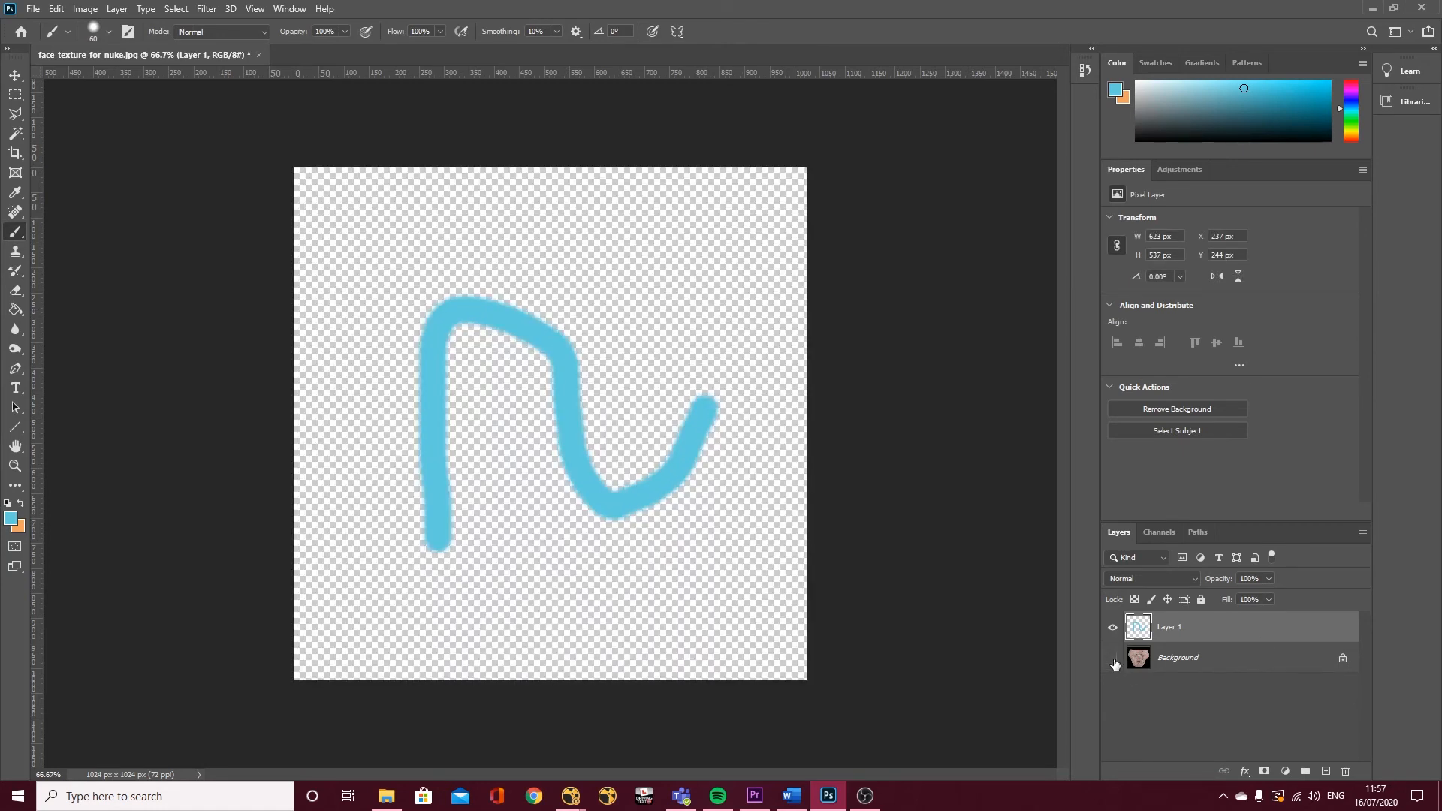
{"action": "left_click", "coordinate": [35, 11]}
{"action": "left_click", "coordinate": [68, 187]}
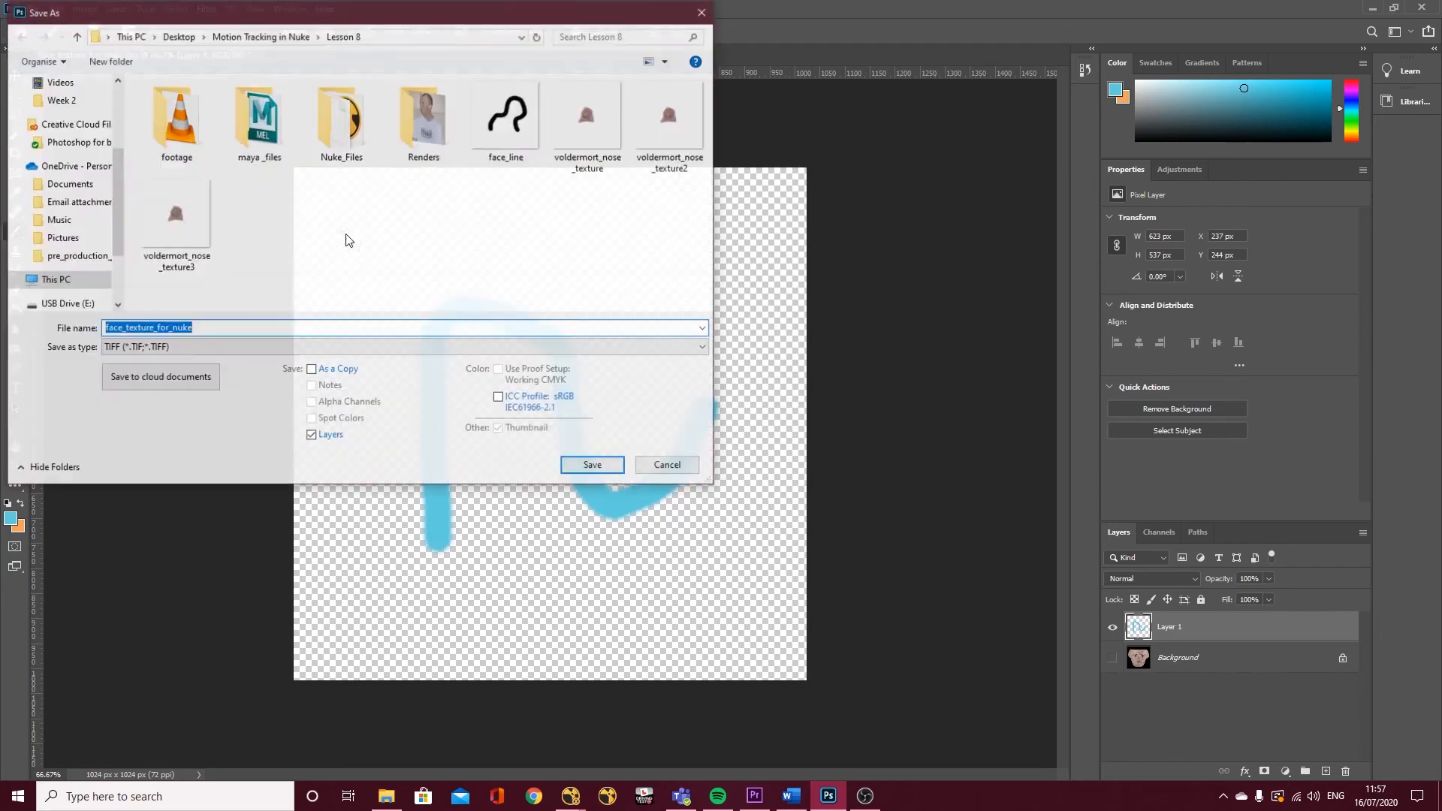
{"action": "type", "text": "f"}
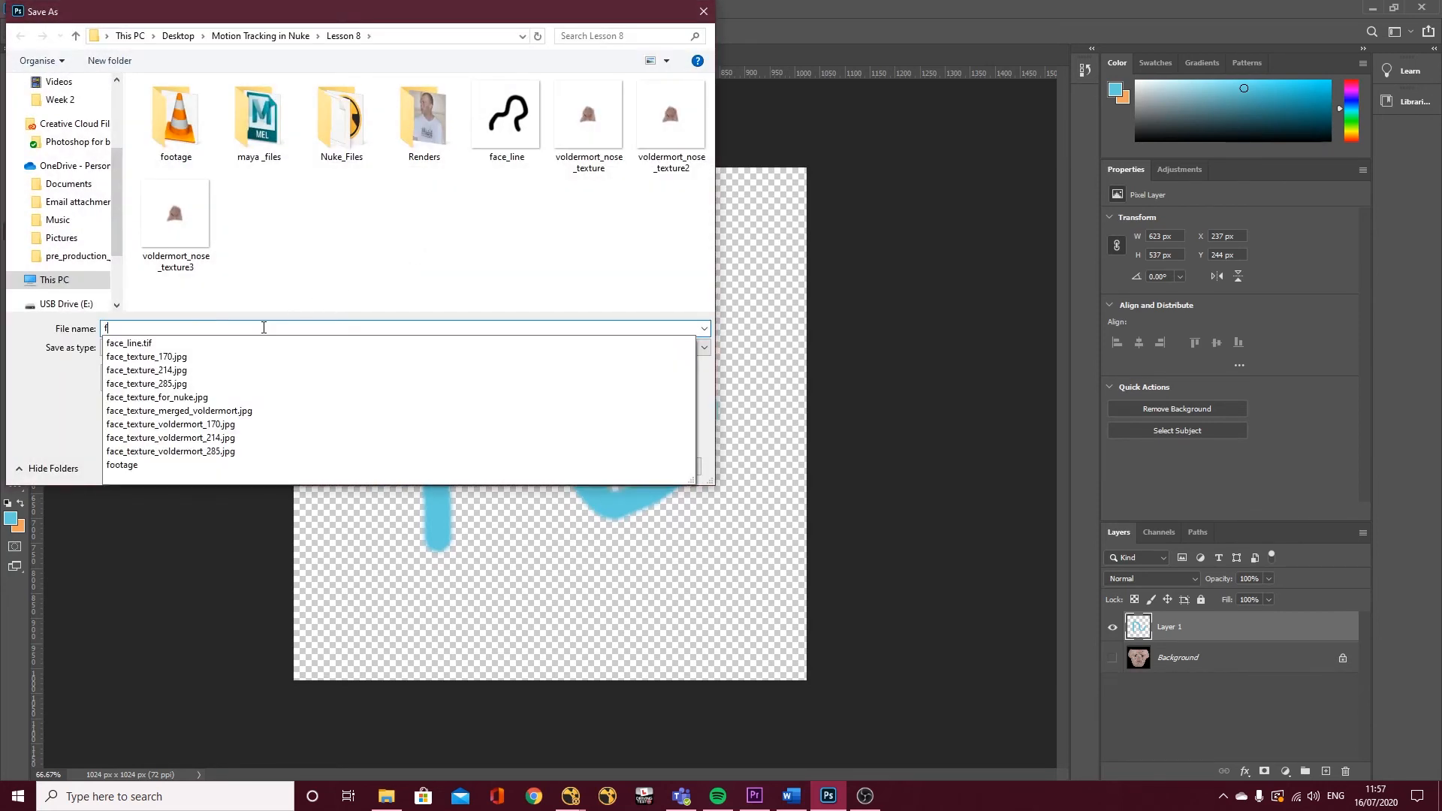
{"action": "type", "text": "ace_blue_line"}
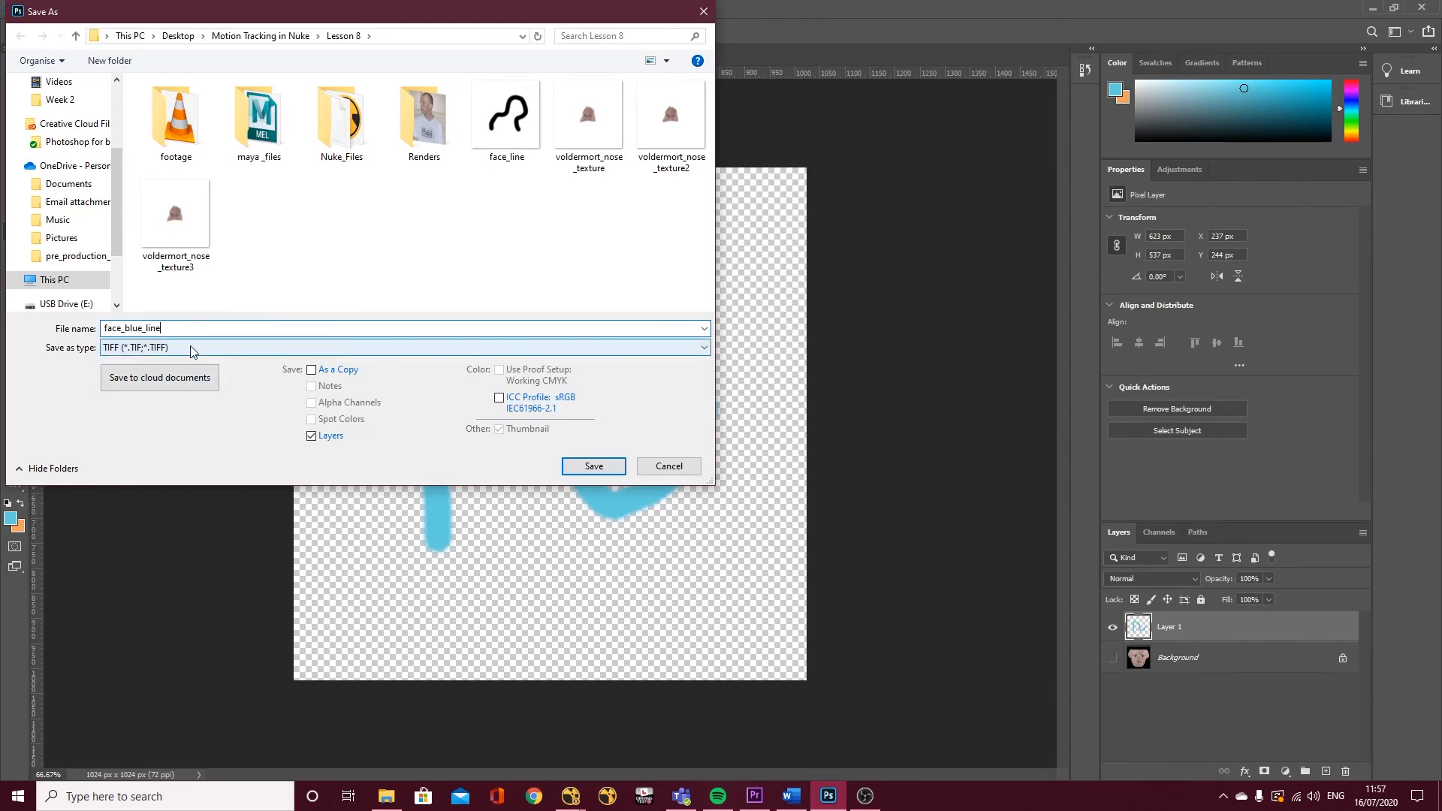
{"action": "left_click", "coordinate": [593, 466]}
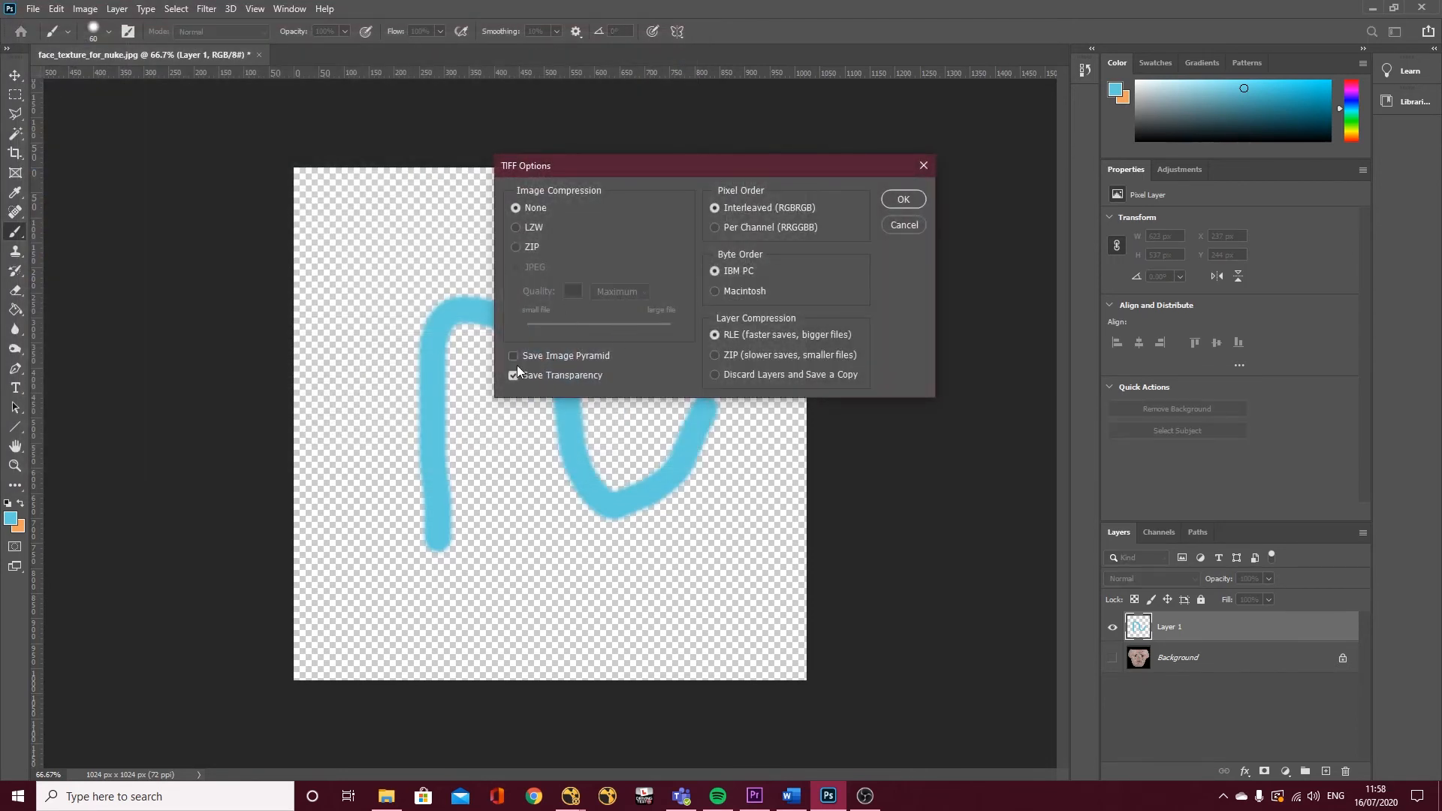
{"action": "left_click", "coordinate": [905, 200]}
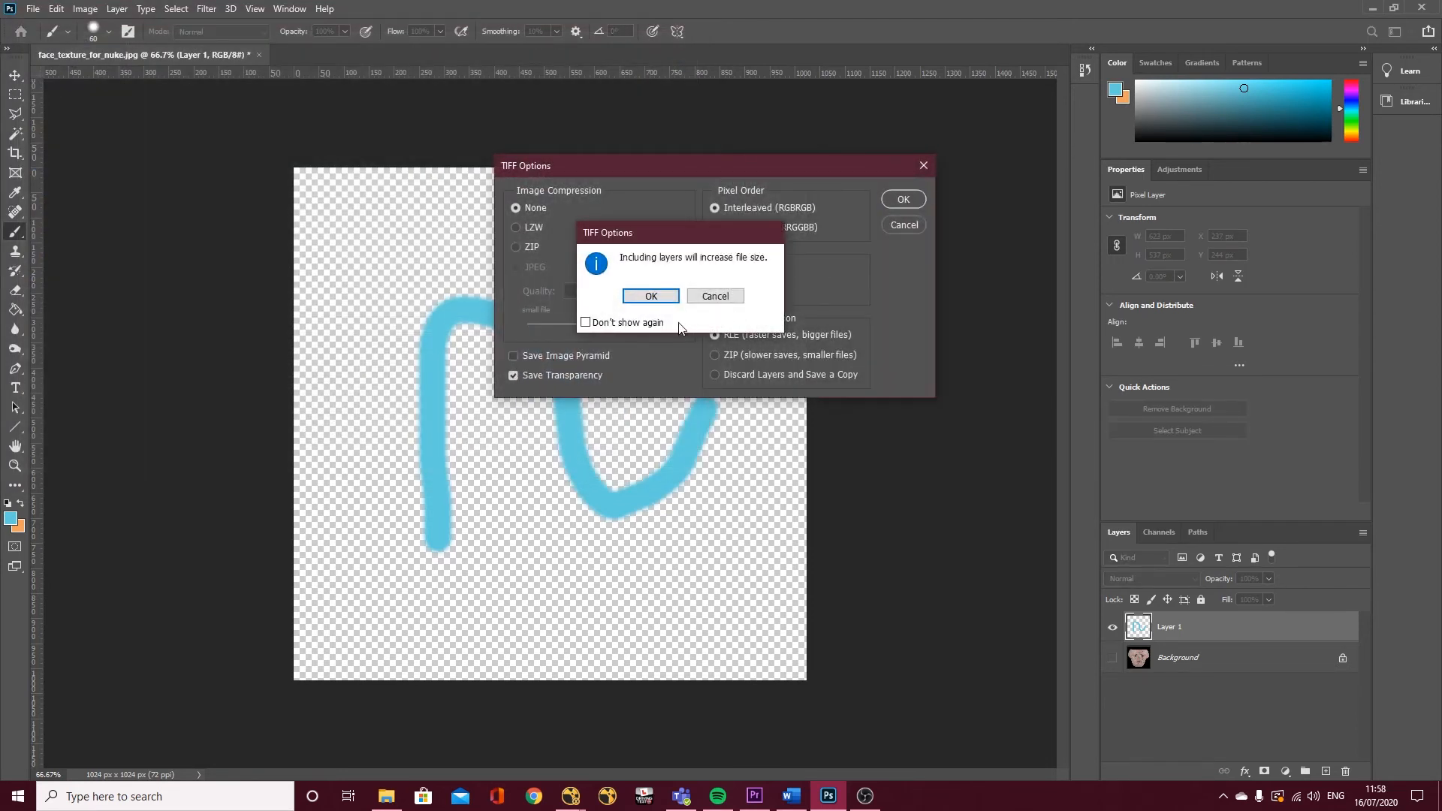
{"action": "left_click", "coordinate": [706, 297]}
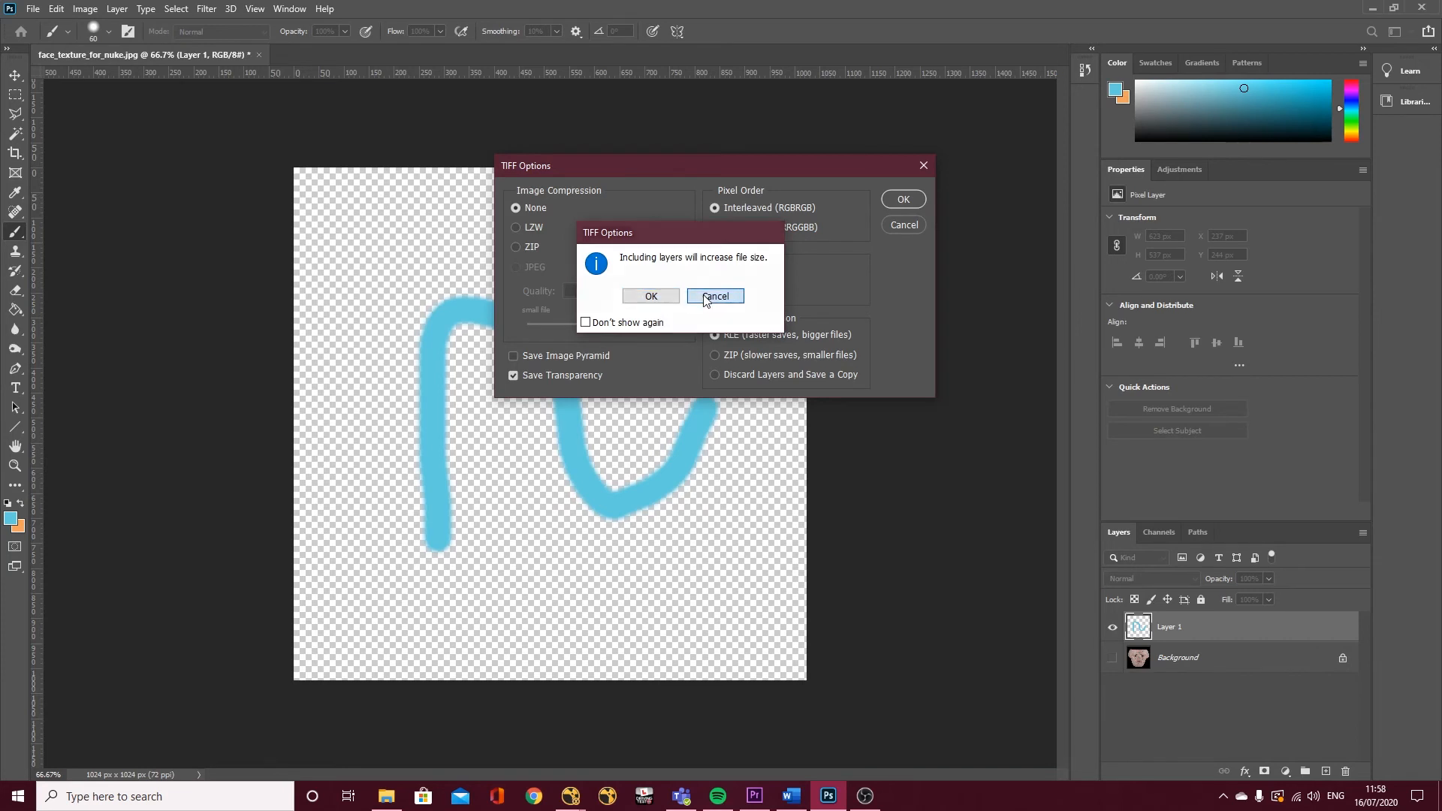
{"action": "left_click", "coordinate": [905, 200]}
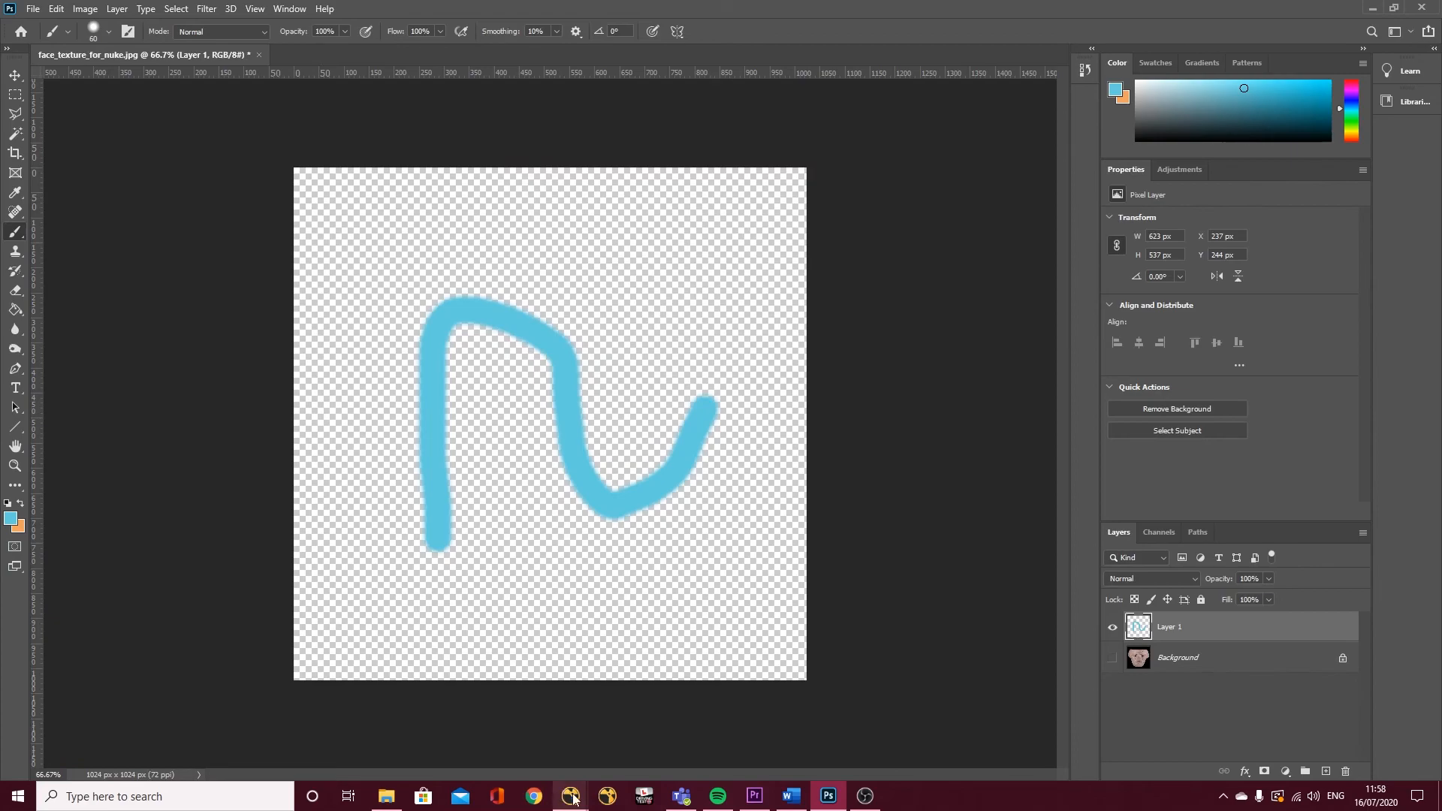
Switch to Nuke, read in face_blue_line.tif and place its node above the camera tracker point cloud
{"action": "mouse_move", "coordinate": [571, 796]}
{"action": "left_click", "coordinate": [606, 740]}
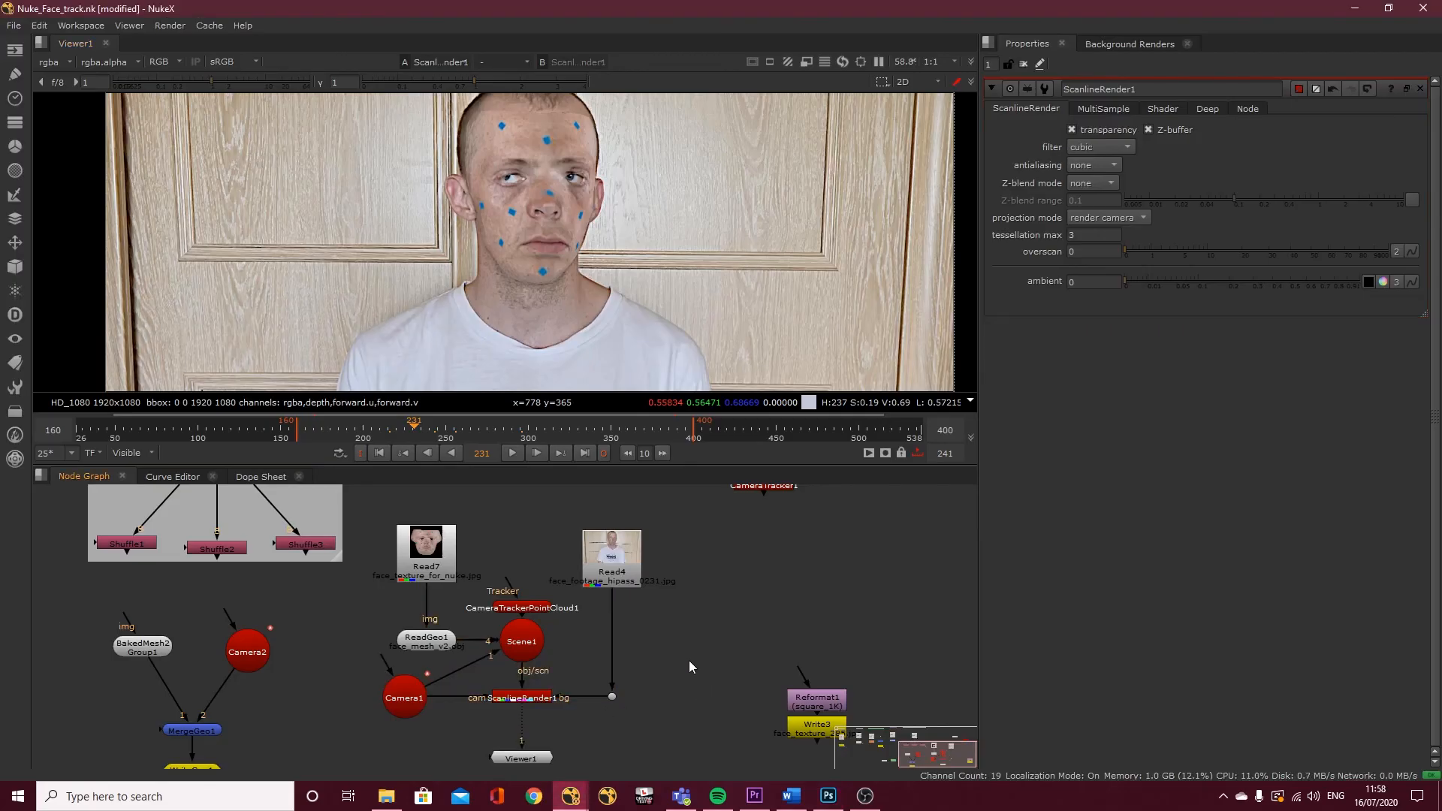
{"action": "key", "text": "r"}
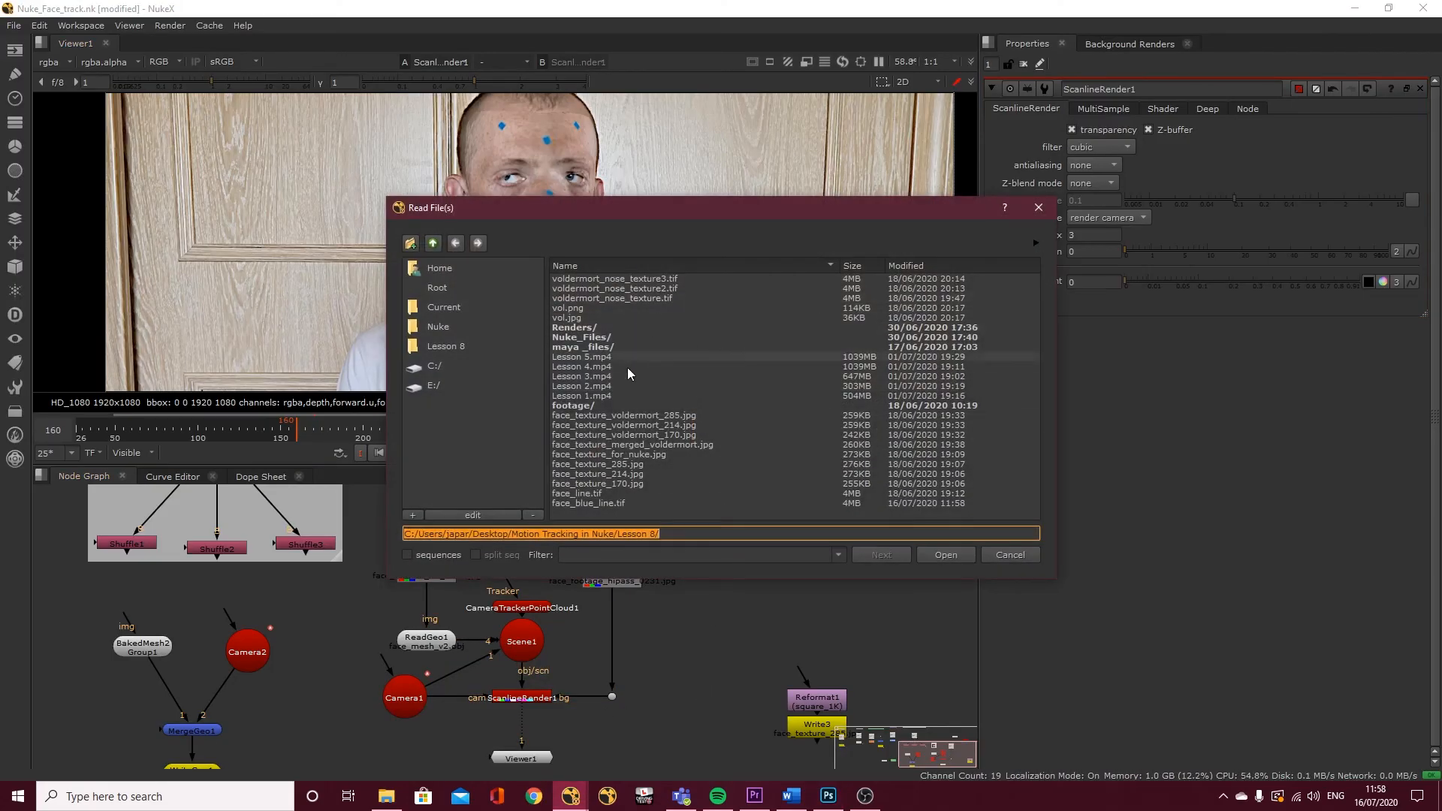
{"action": "left_click", "coordinate": [608, 504]}
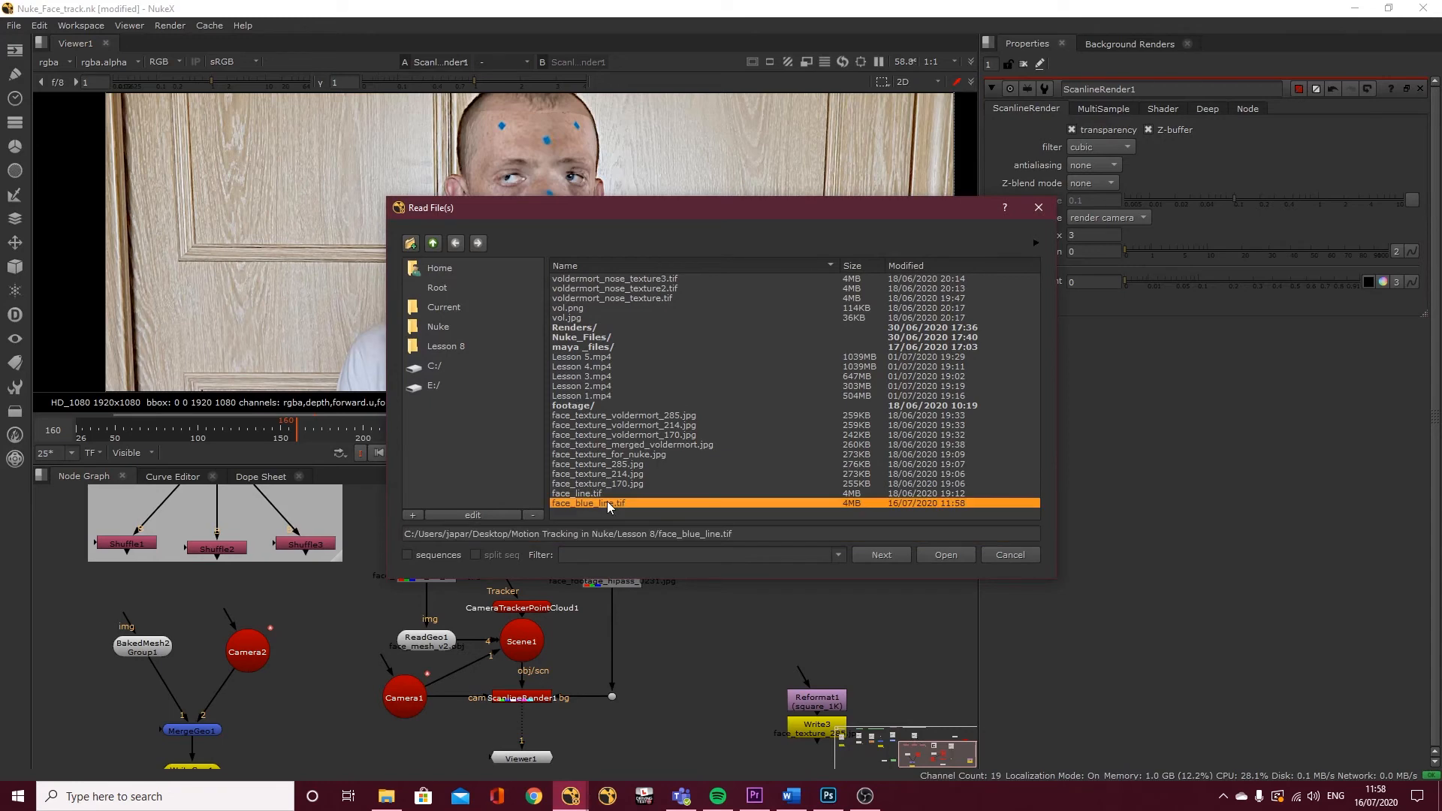
{"action": "left_click", "coordinate": [940, 553]}
{"action": "left_click_drag", "start_coordinate": [698, 658], "coordinate": [534, 493]}
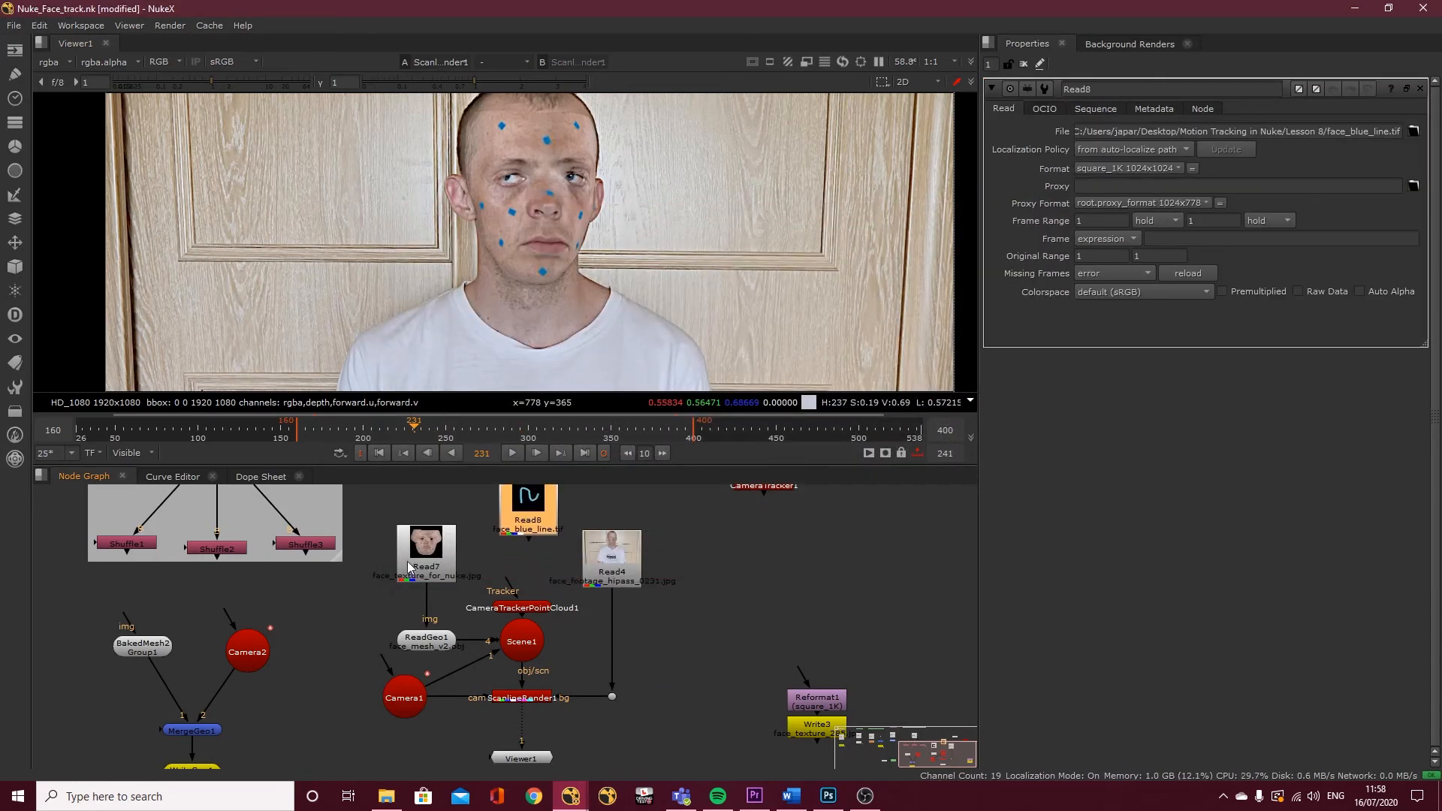
Replace Read7 with the blue line Read8 as ReadGeo1's img input and check the line on the face across several frames
{"action": "left_click_drag", "start_coordinate": [421, 557], "coordinate": [389, 533]}
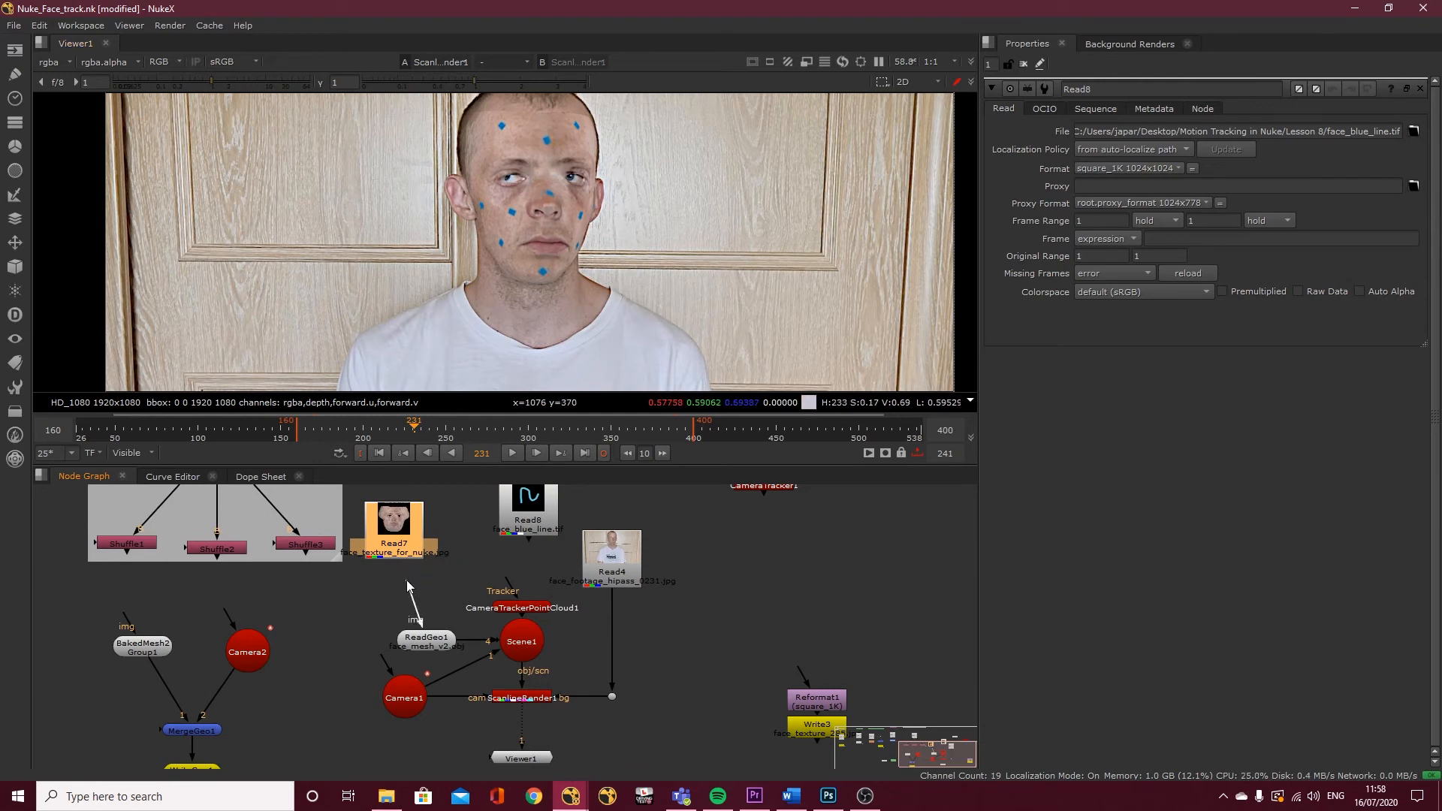
{"action": "left_click_drag", "start_coordinate": [409, 586], "coordinate": [363, 522]}
{"action": "left_click_drag", "start_coordinate": [470, 538], "coordinate": [425, 549]}
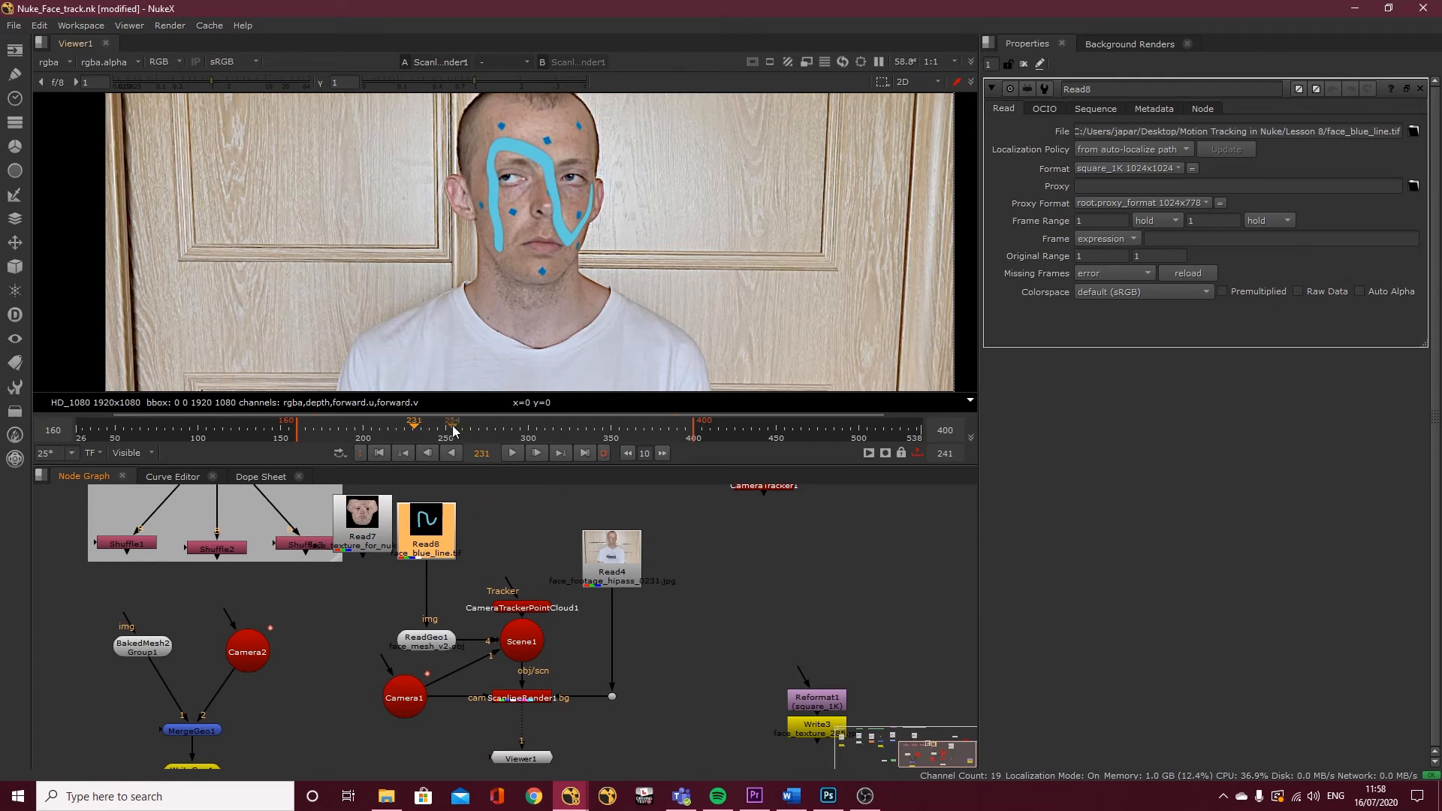
{"action": "left_click_drag", "start_coordinate": [453, 430], "coordinate": [418, 440]}
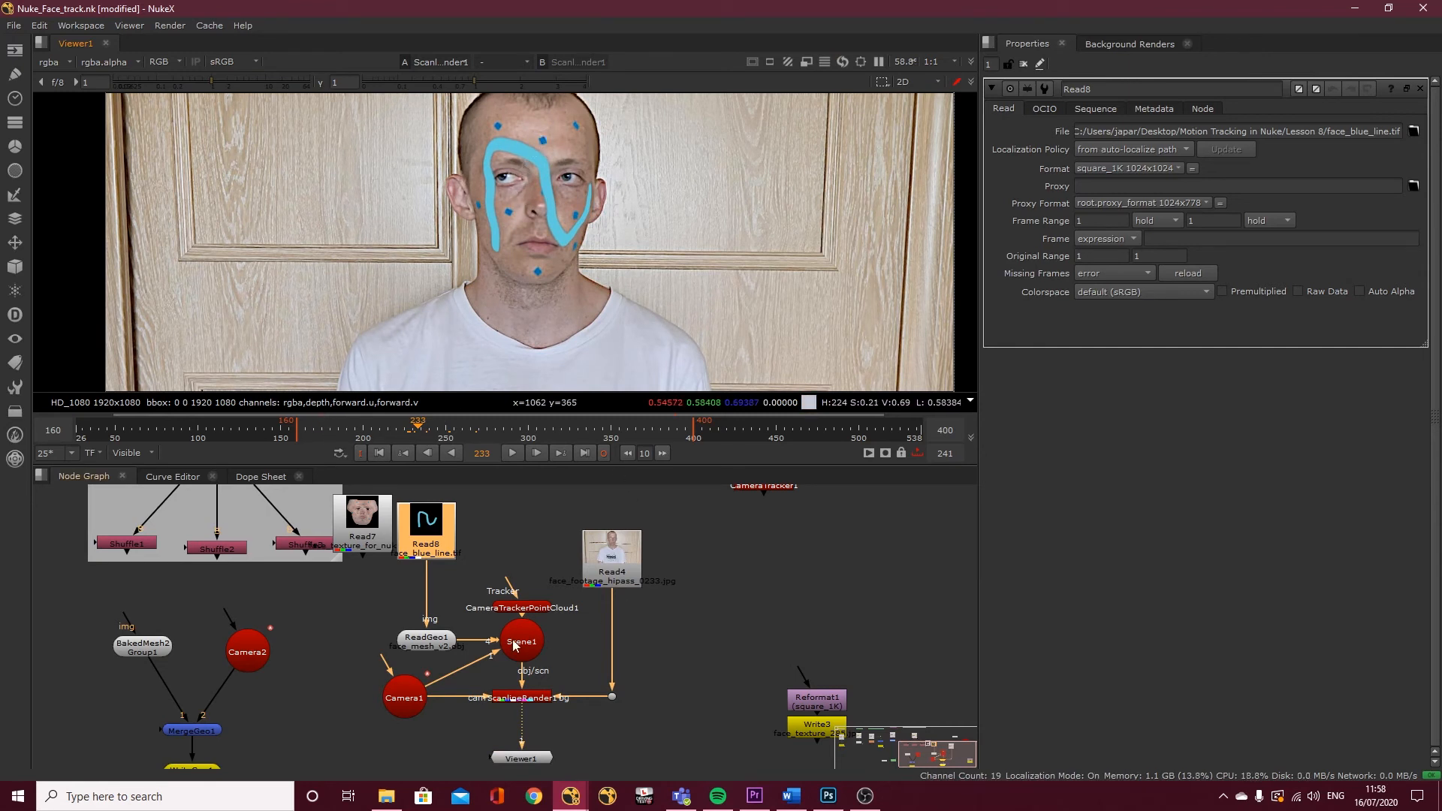
{"action": "scroll", "coordinate": [552, 183], "scroll_direction": "up", "scroll_amount": 3}
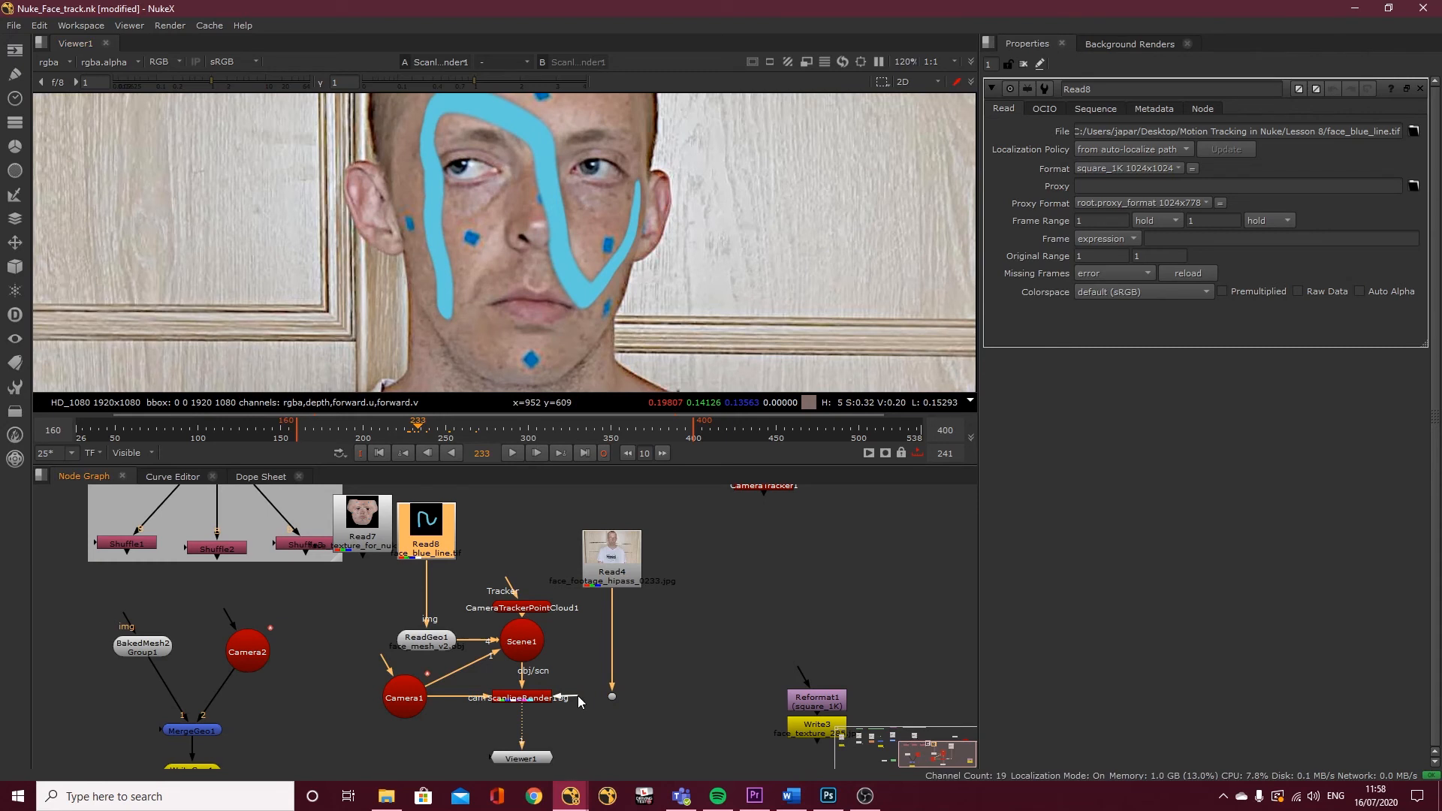
Disconnect ScanlineRender1's bg input, merge its render over the Read4 footage with a Merge node, and view the result
{"action": "left_click_drag", "start_coordinate": [579, 696], "coordinate": [599, 697]}
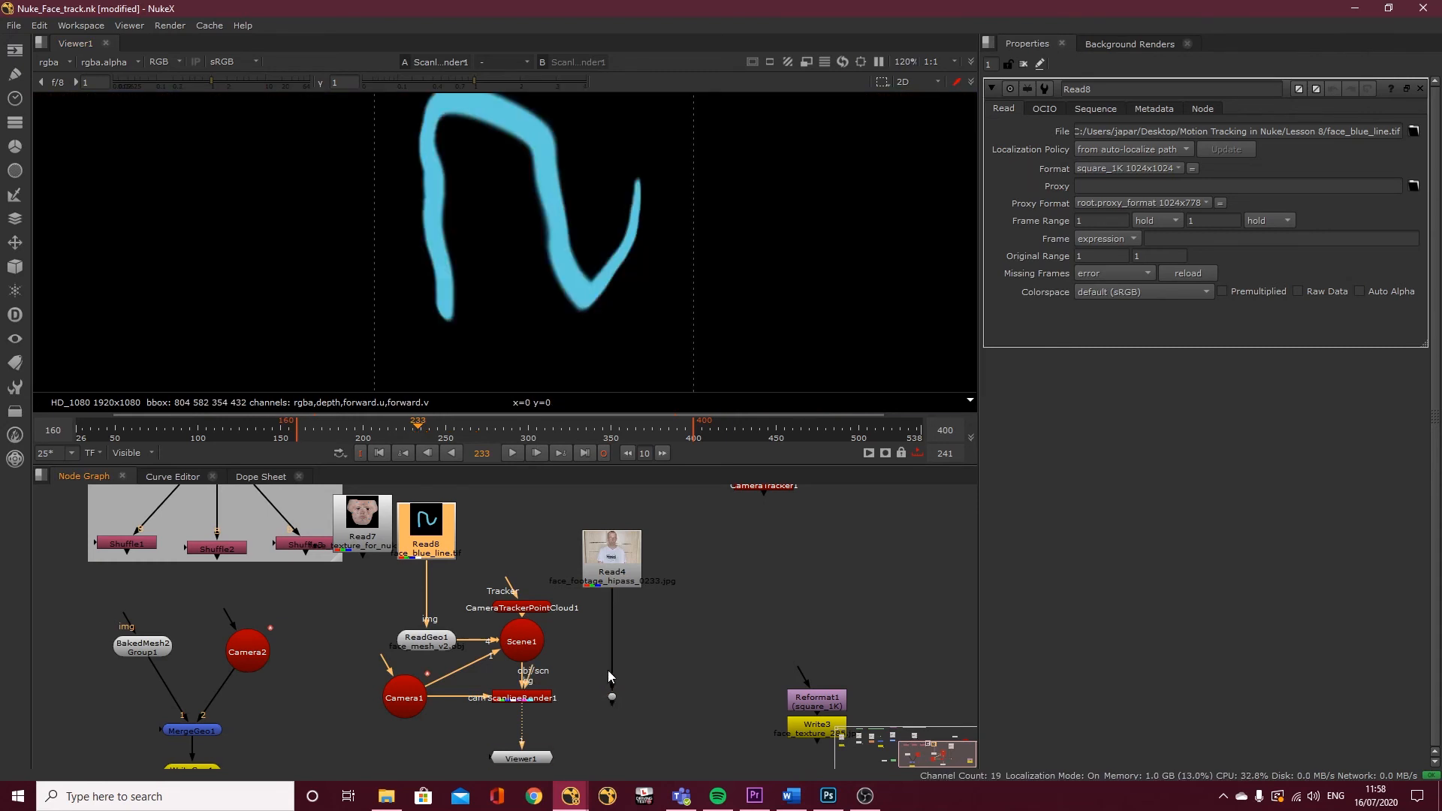
{"action": "key", "text": "m"}
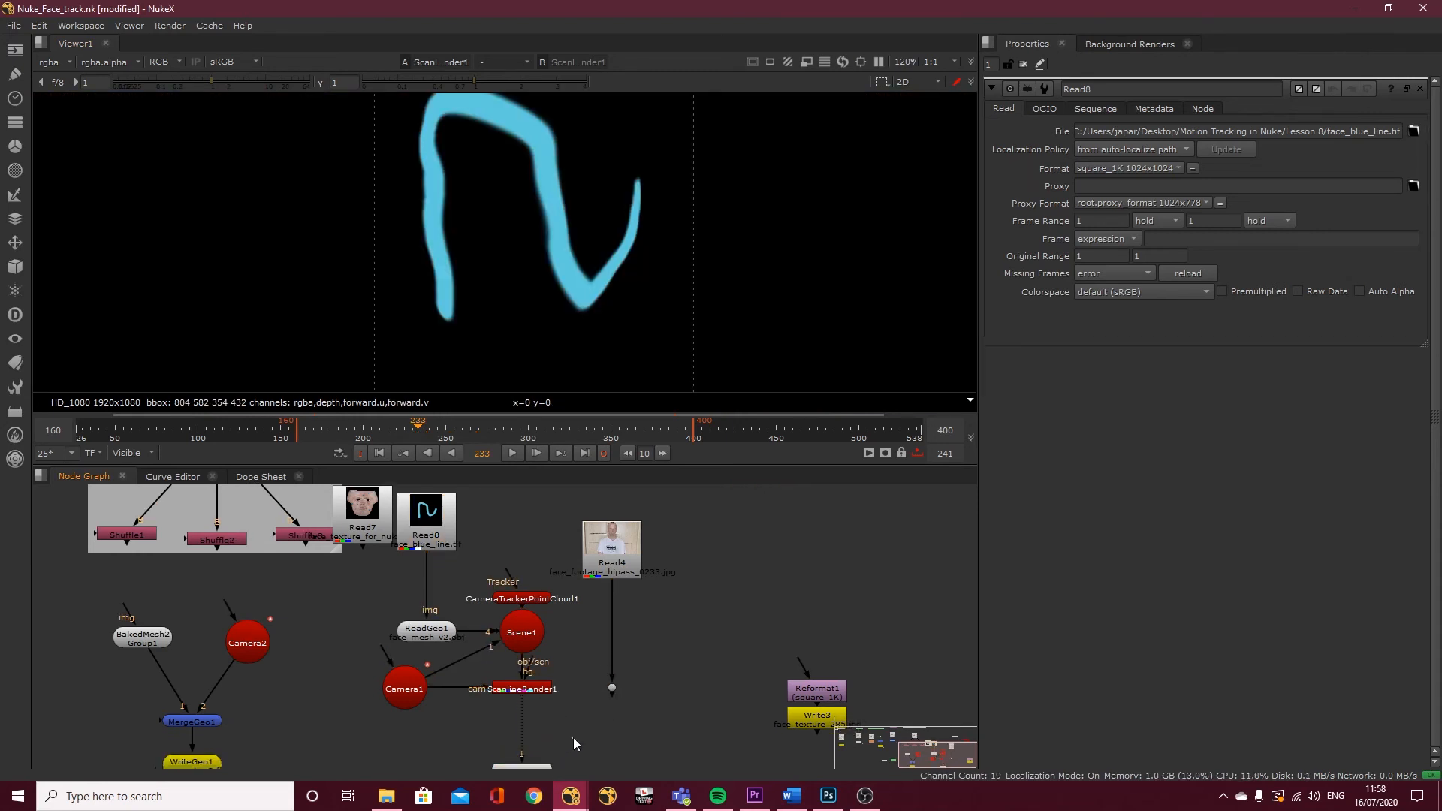
{"action": "left_click_drag", "start_coordinate": [542, 704], "coordinate": [605, 690]}
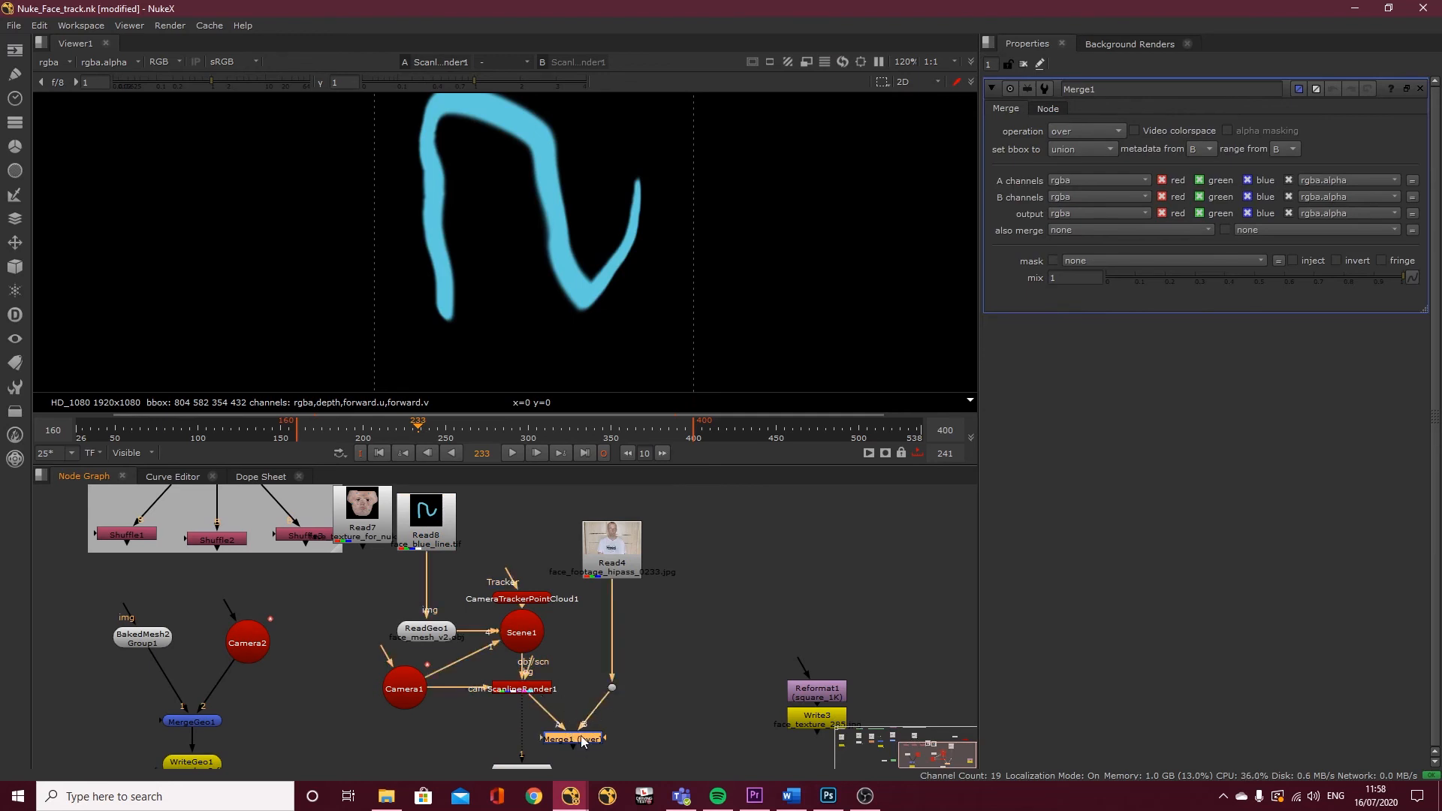
{"action": "key", "text": "1"}
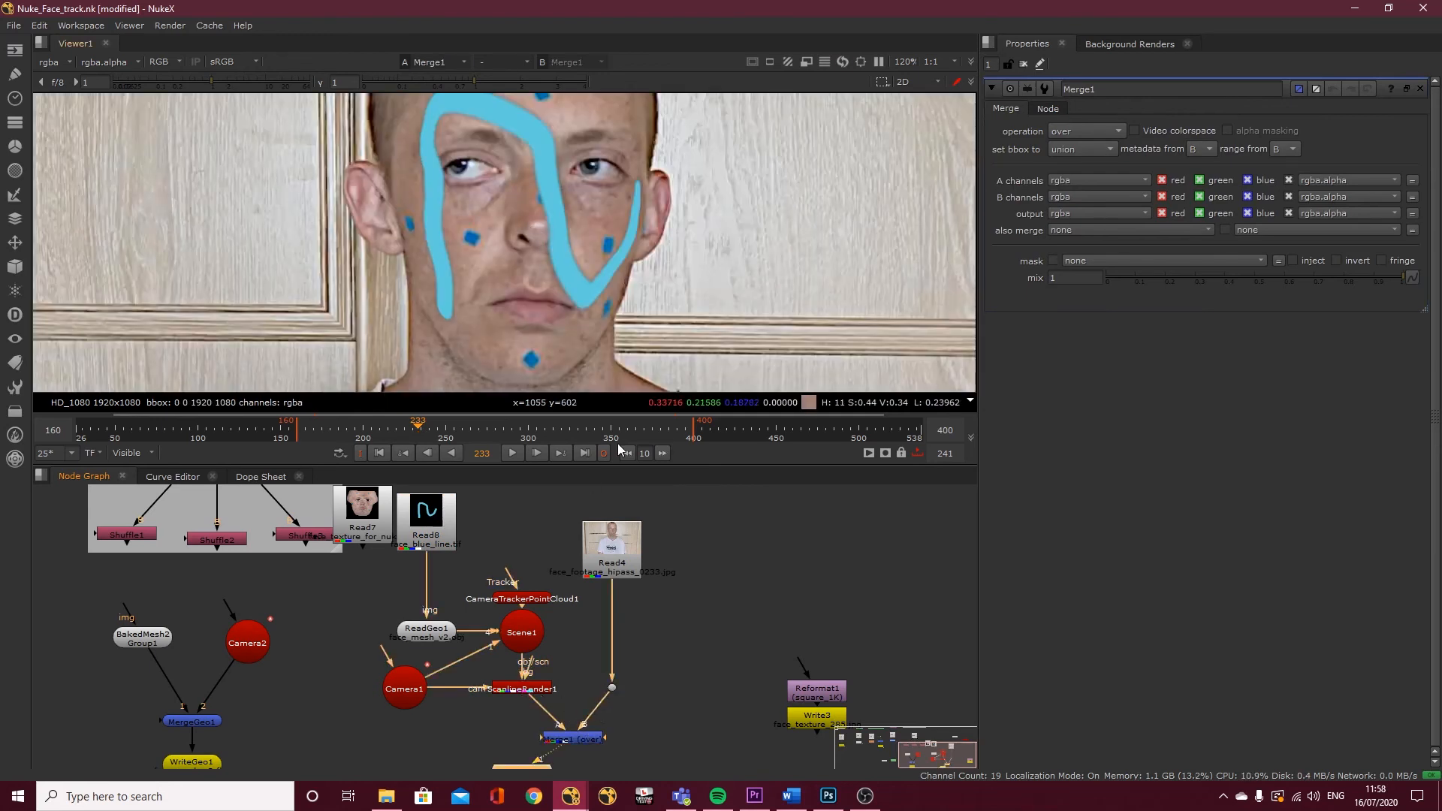
Enable video colorspace on Merge1 and check the composited blue line by scrubbing to frame 236
{"action": "left_click", "coordinate": [1160, 129]}
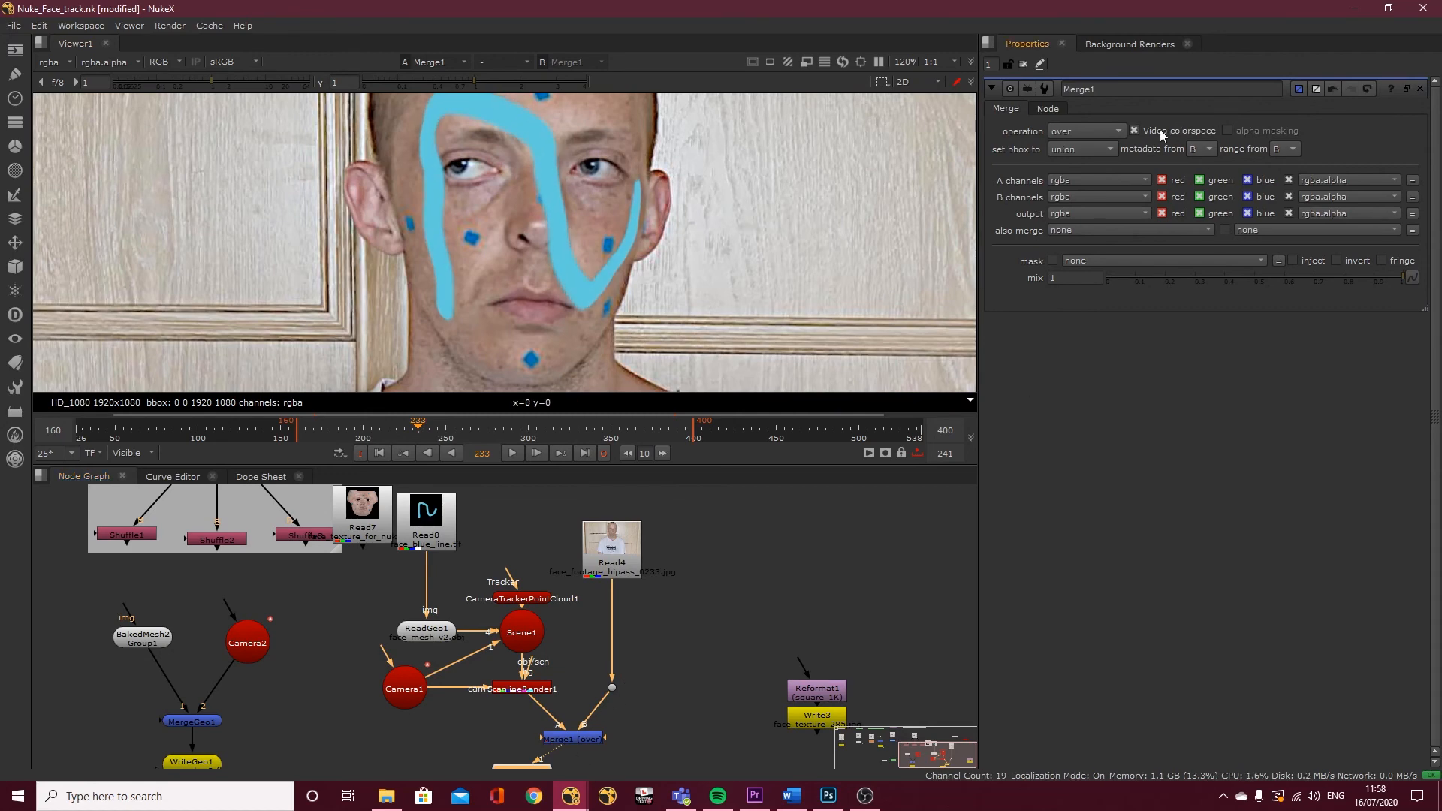
{"action": "scroll", "coordinate": [574, 299], "scroll_direction": "down", "scroll_amount": 2}
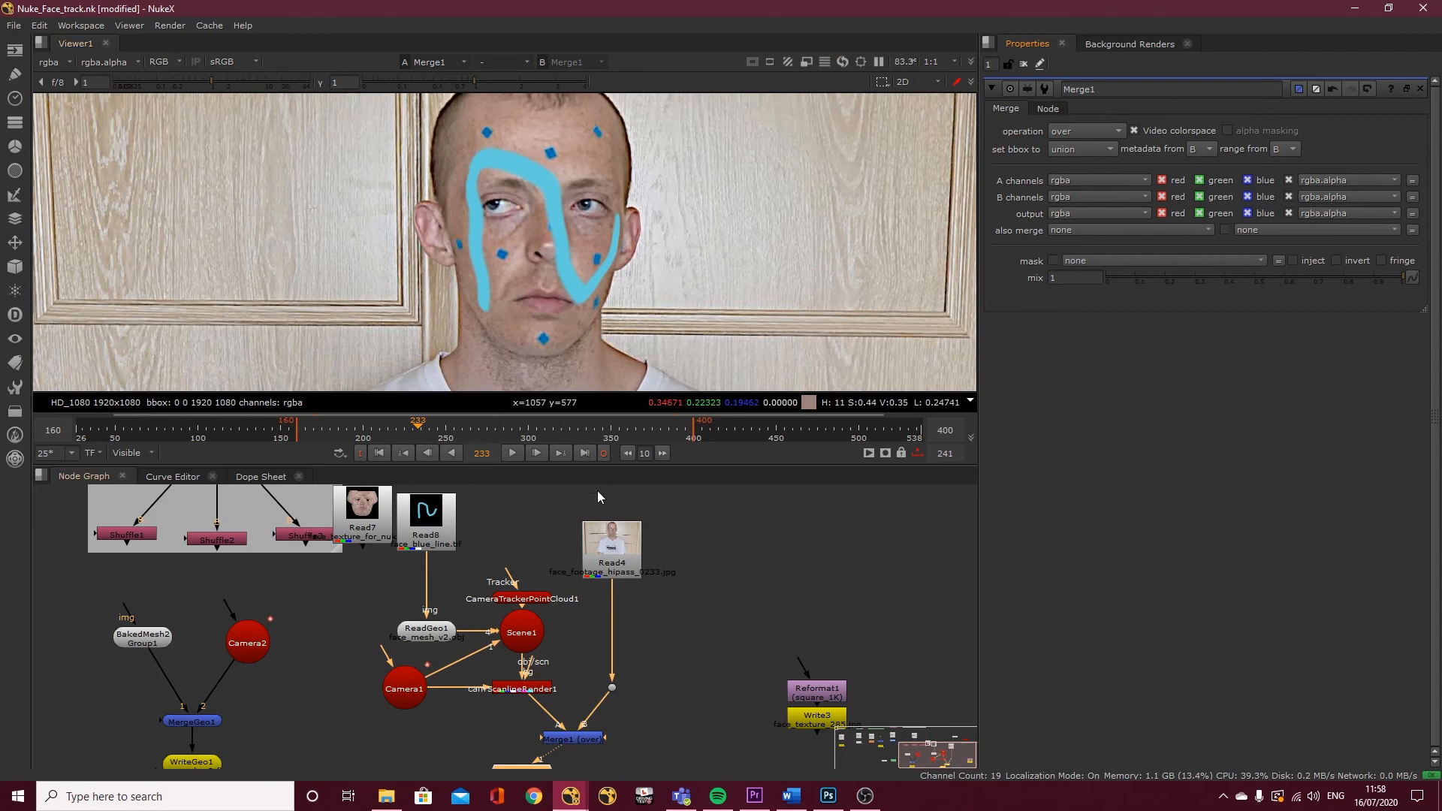
{"action": "left_click", "coordinate": [444, 434]}
{"action": "left_click_drag", "start_coordinate": [444, 435], "coordinate": [424, 432]}
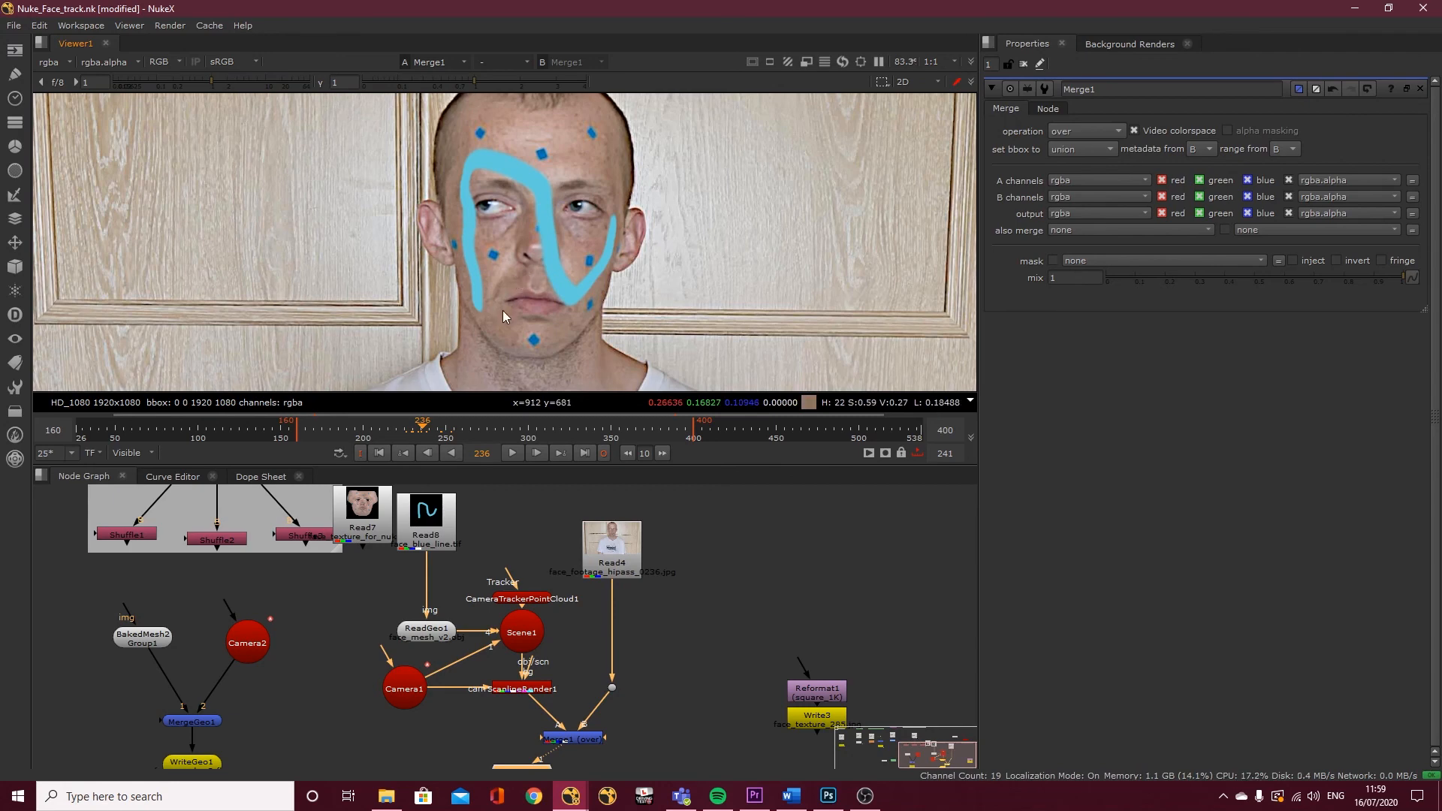
Switch to Photoshop, hide Layer 1, show and select the Background layer, and activate the Clone Stamp tool
{"action": "left_click", "coordinate": [829, 796]}
{"action": "left_click", "coordinate": [1113, 627]}
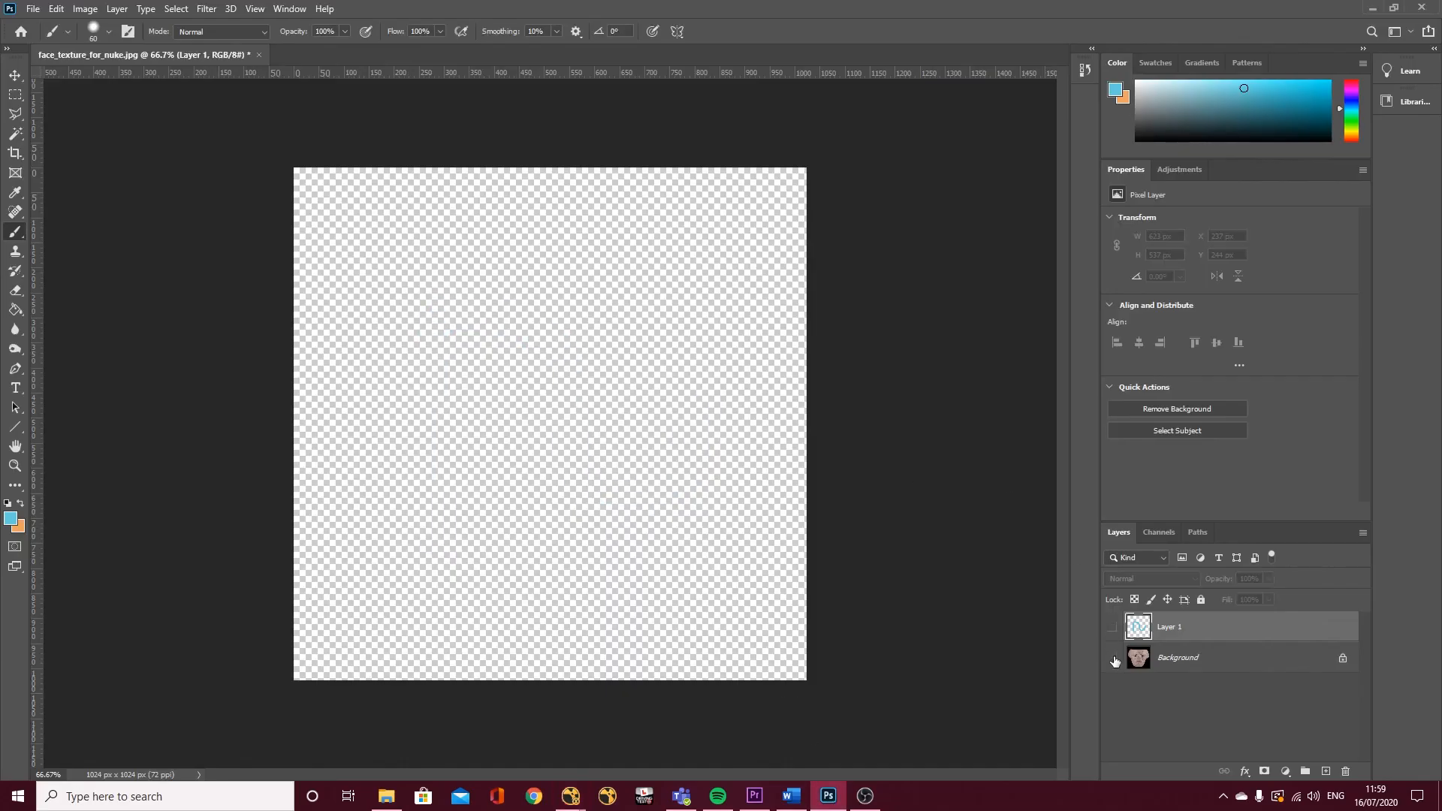
{"action": "left_click", "coordinate": [1112, 658]}
{"action": "key", "text": "s"}
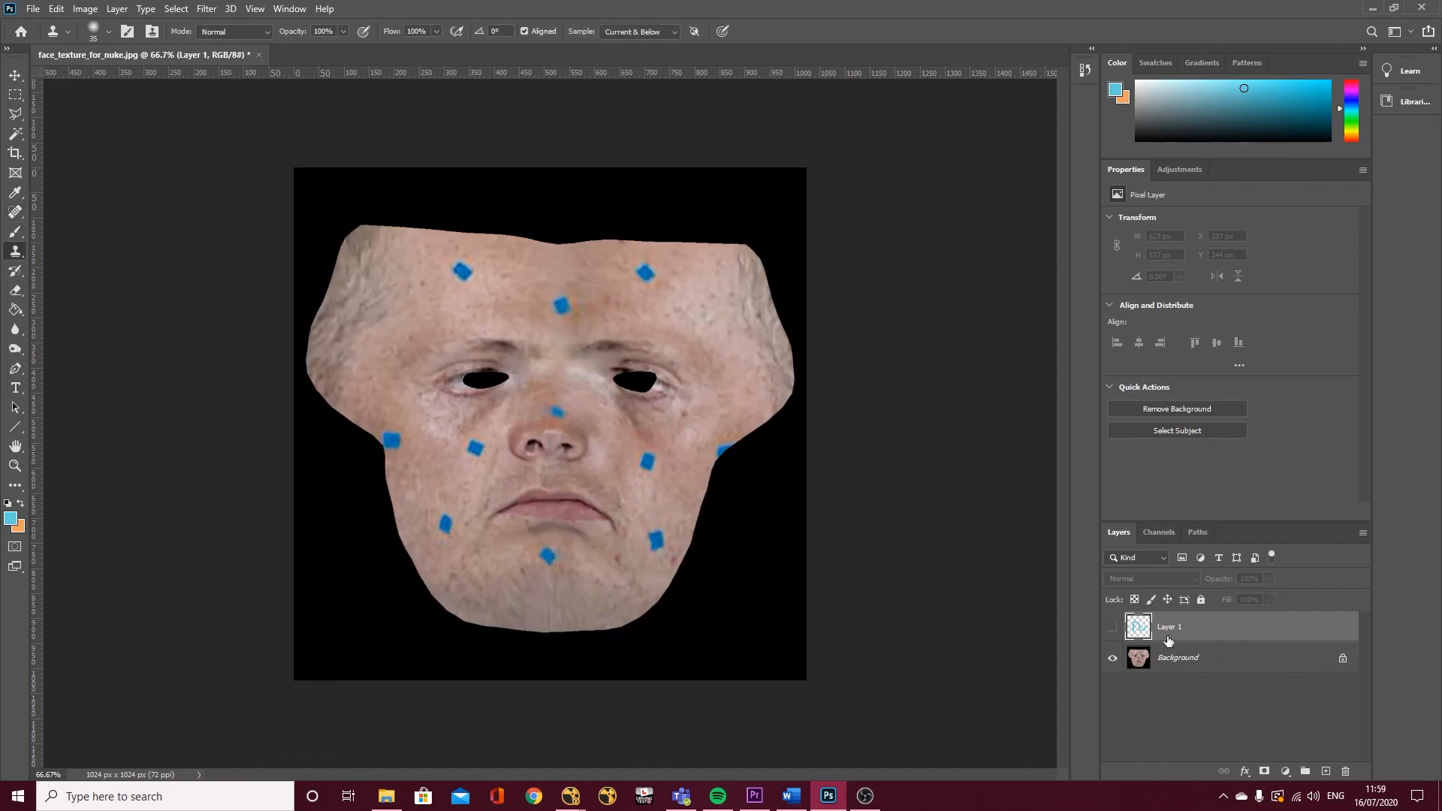
{"action": "left_click", "coordinate": [1172, 660]}
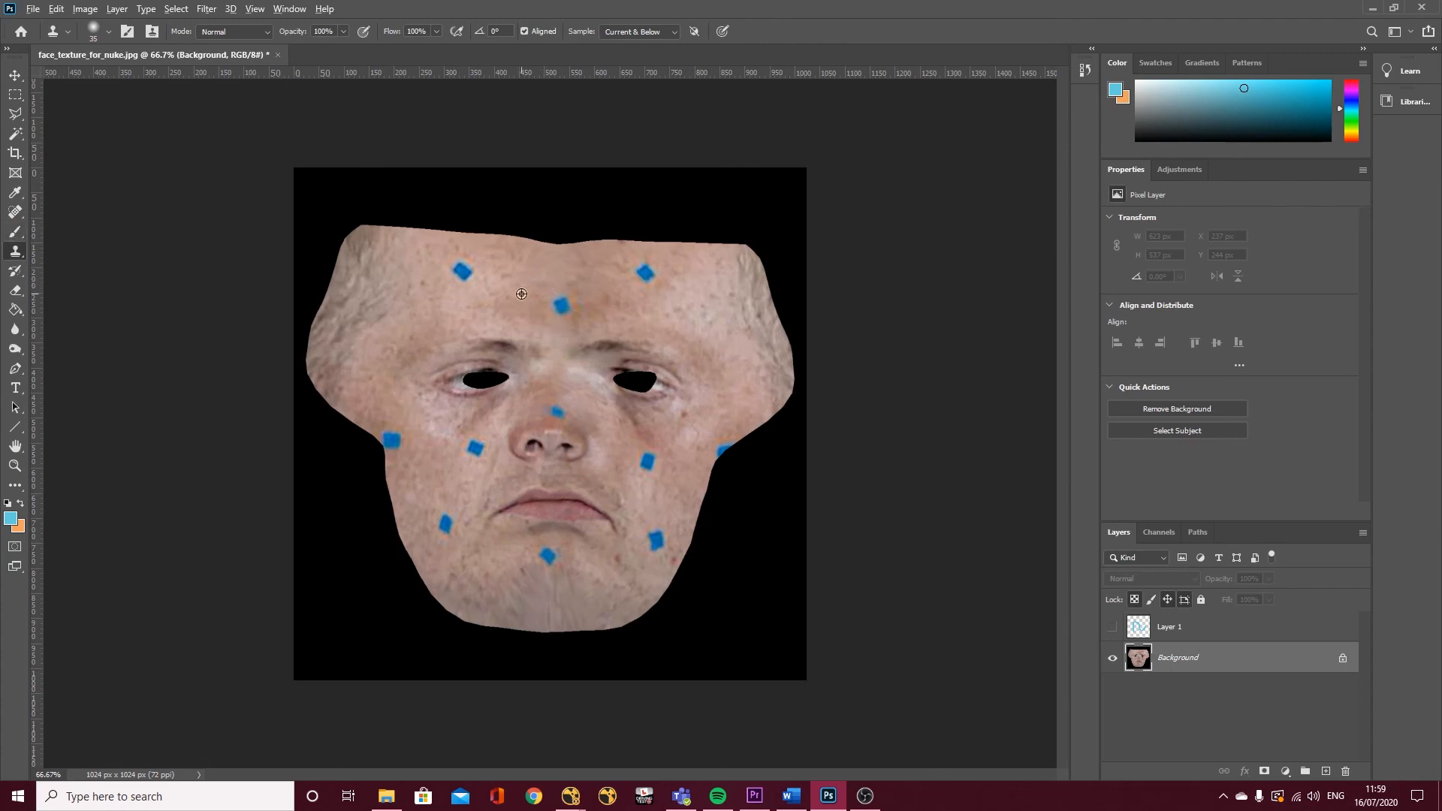
Sample clean skin above the central forehead marker as the clone source and enlarge the Clone Stamp brush to 70
{"action": "left_click", "coordinate": [560, 274], "text": "alt"}
{"action": "key", "text": "]"}
{"action": "key", "text": "]"}
{"action": "key", "text": "]"}
{"action": "key", "text": "]"}
{"action": "left_click_drag", "start_coordinate": [563, 301], "coordinate": [558, 304]}
{"action": "key", "text": "ctrl+z"}
{"action": "key", "text": "ctrl+z"}
Add a new layer above Background, clone skin over the three blue forehead markers on it, and hide Background
{"action": "left_click", "coordinate": [1326, 772]}
{"action": "left_click", "coordinate": [561, 342]}
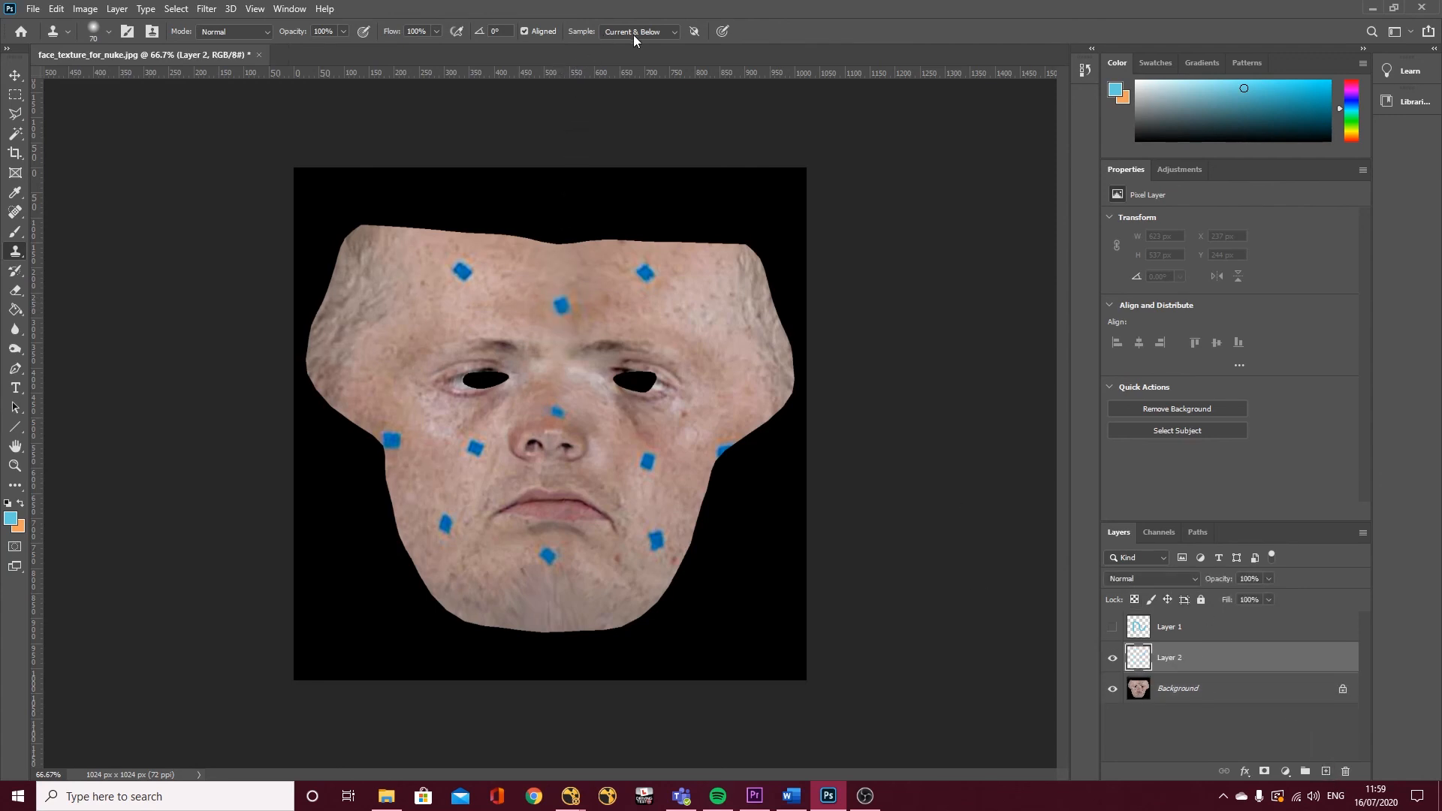
{"action": "left_click_drag", "start_coordinate": [565, 295], "coordinate": [644, 279]}
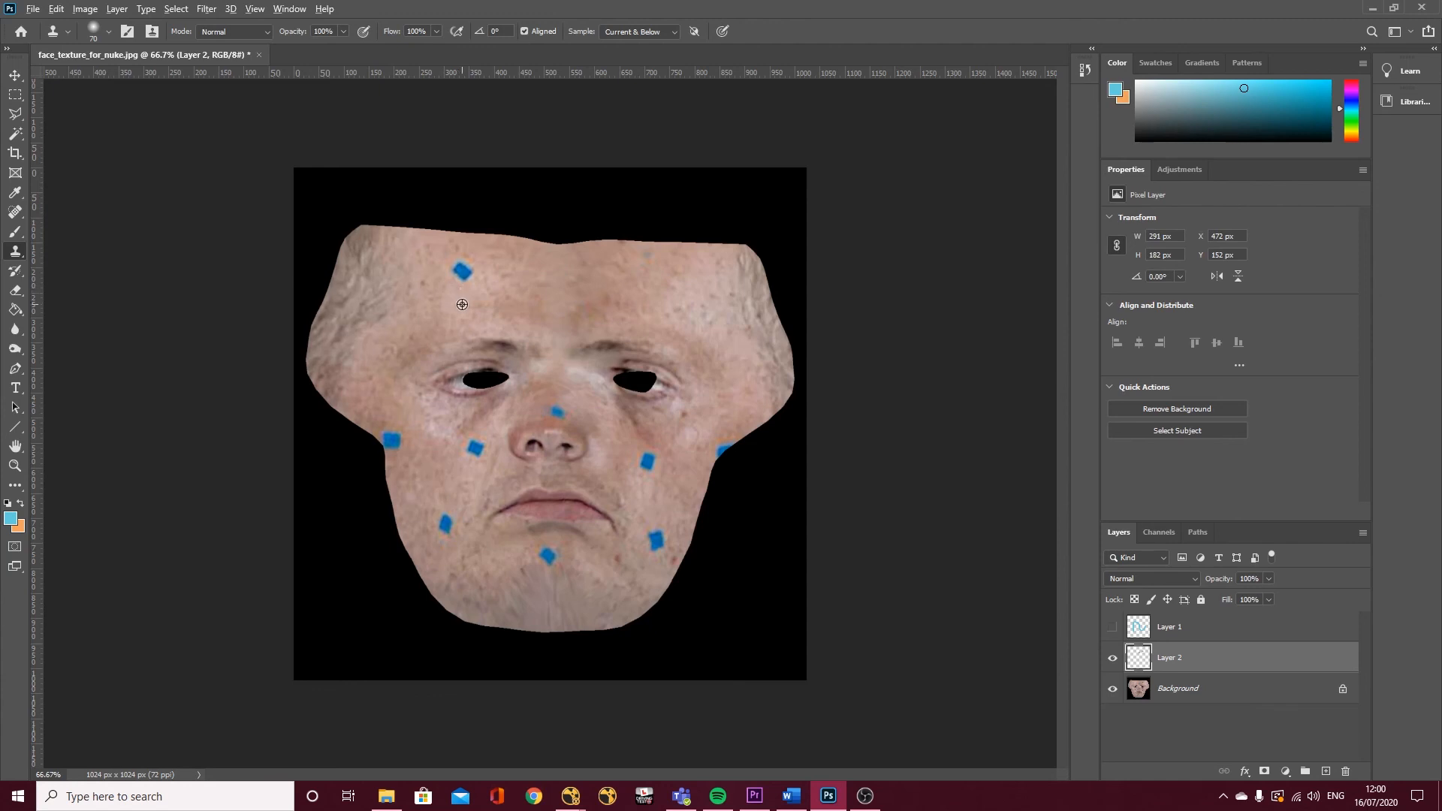
{"action": "left_click", "coordinate": [462, 304], "text": "alt"}
{"action": "left_click_drag", "start_coordinate": [463, 271], "coordinate": [461, 265]}
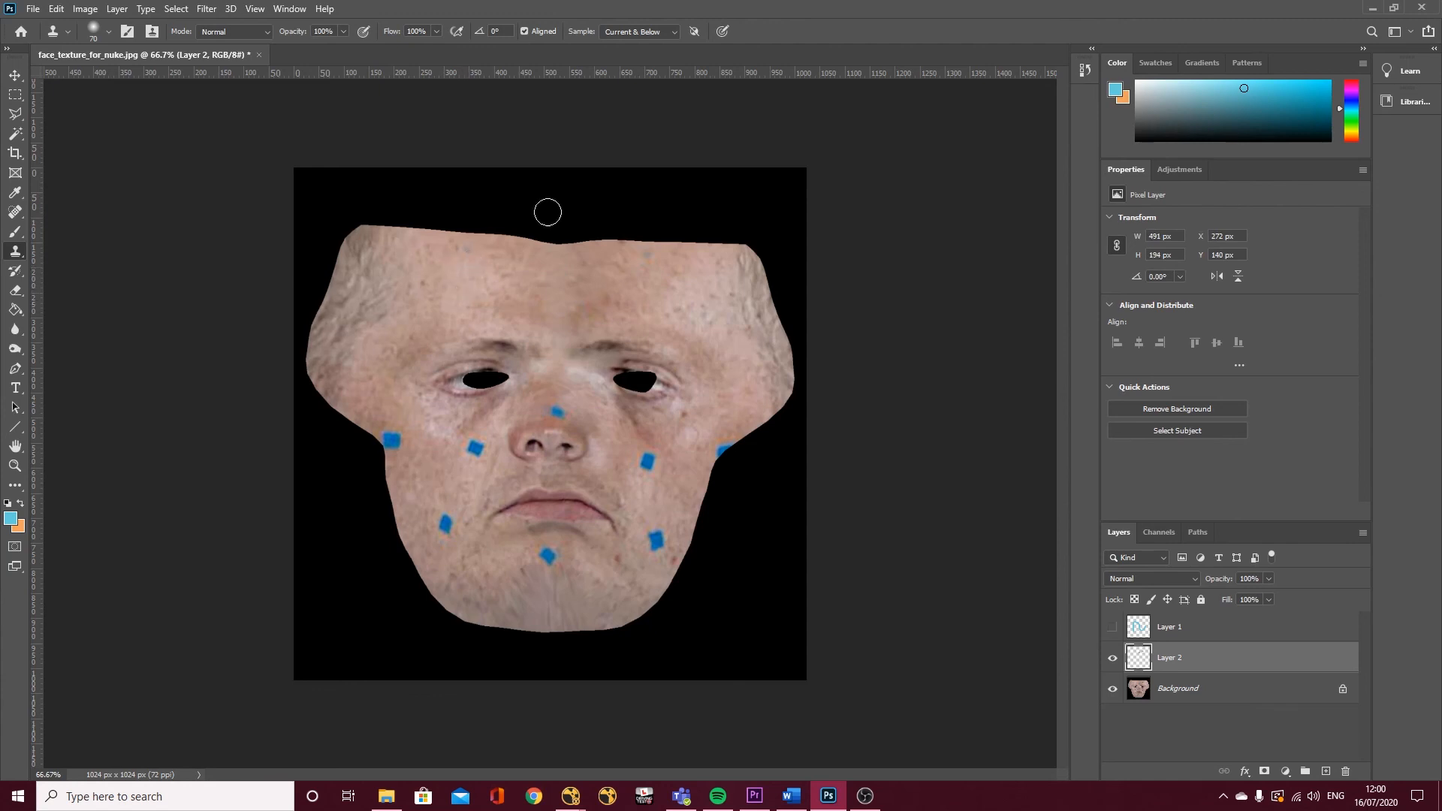
{"action": "left_click", "coordinate": [1112, 688]}
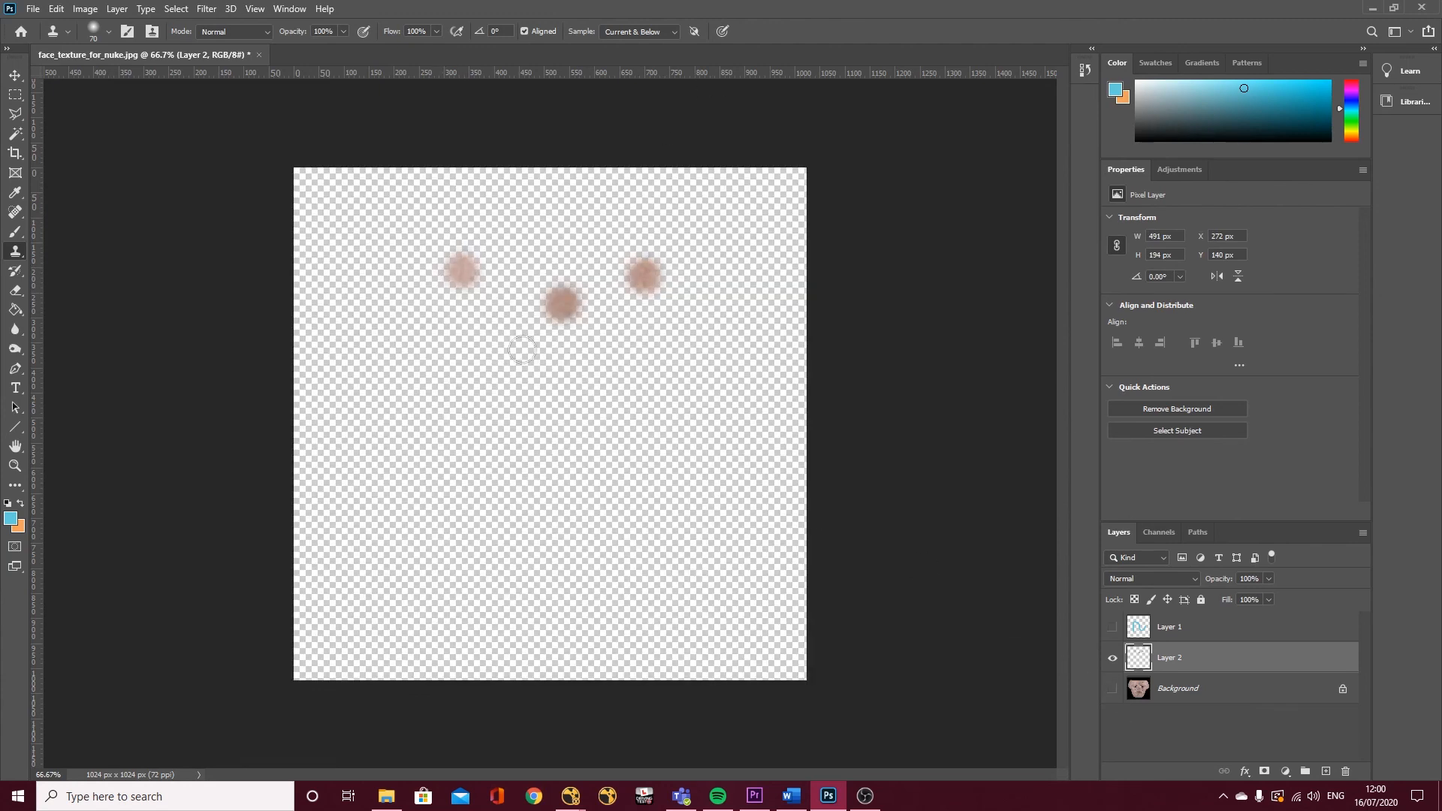